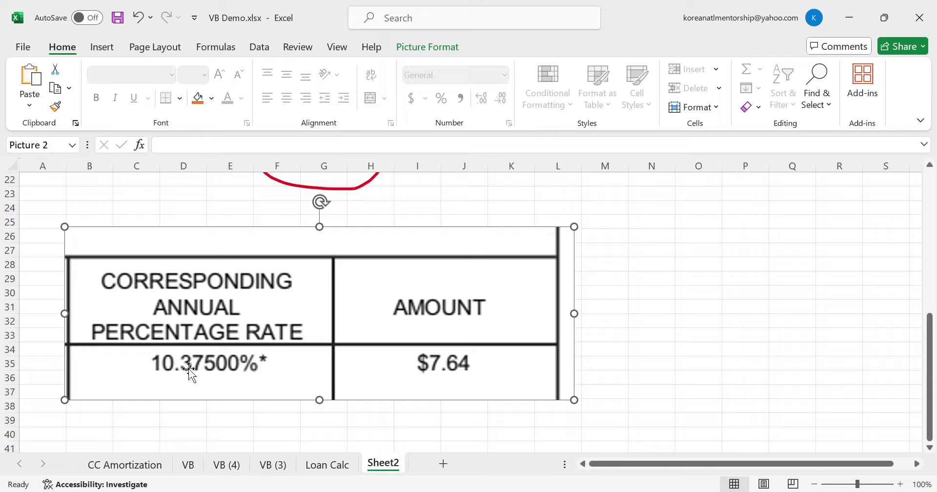
# Review the household budget on the VB (3) sheet at 115% zoom and the loan table on the Loan Calc sheet
pyautogui.click(669, 377)
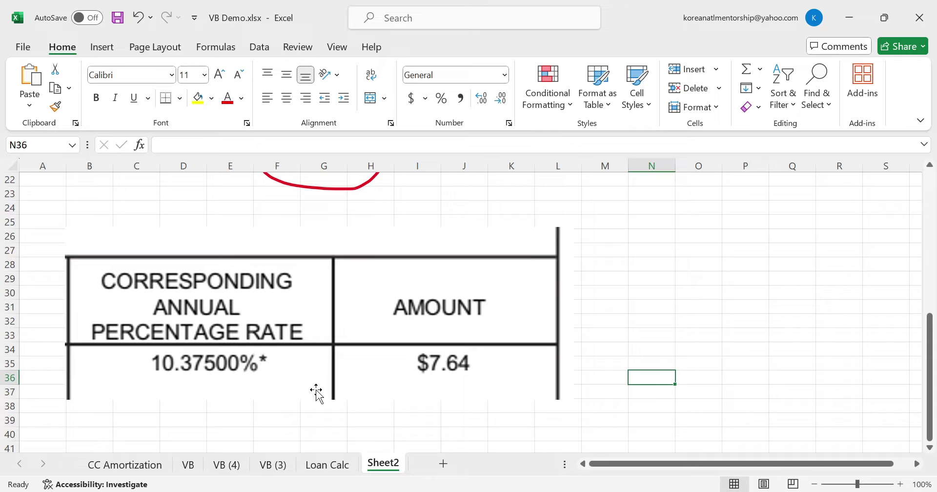
pyautogui.click(268, 466)
pyautogui.scroll(1, 291, 392)
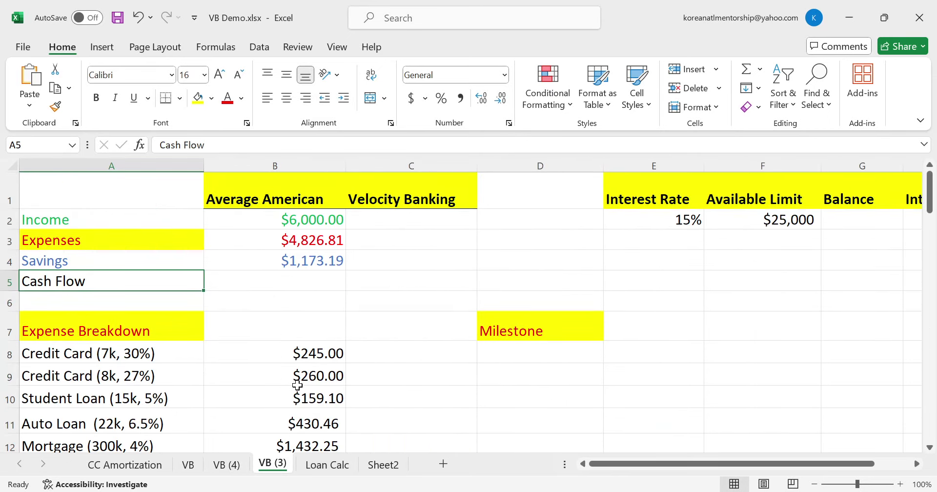
pyautogui.click(372, 275)
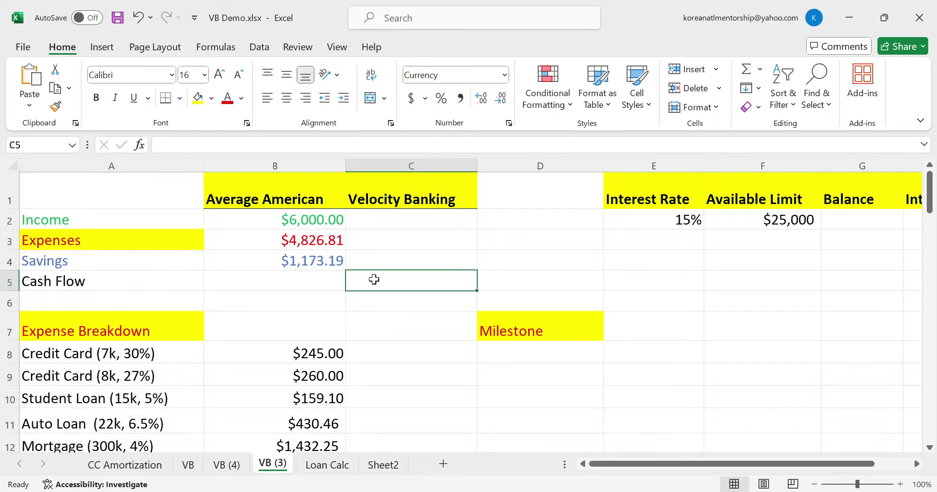
pyautogui.scroll(1, 374, 279)
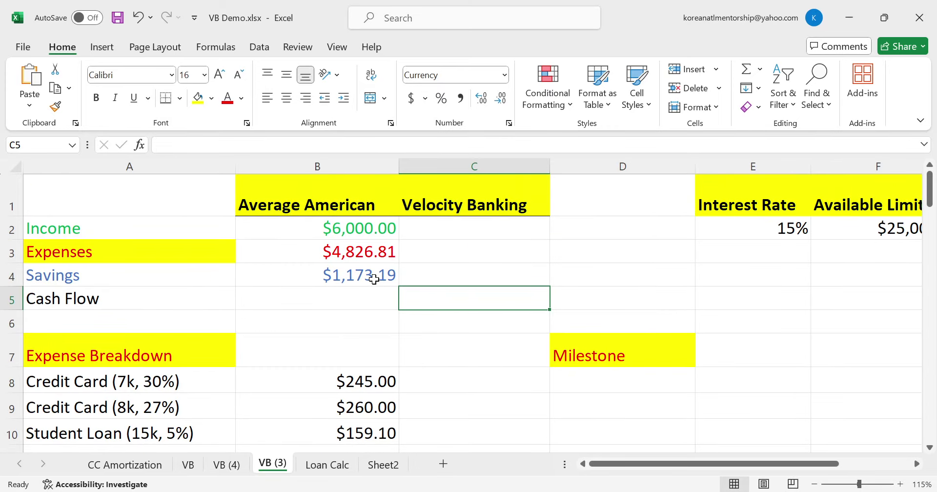
pyautogui.click(312, 467)
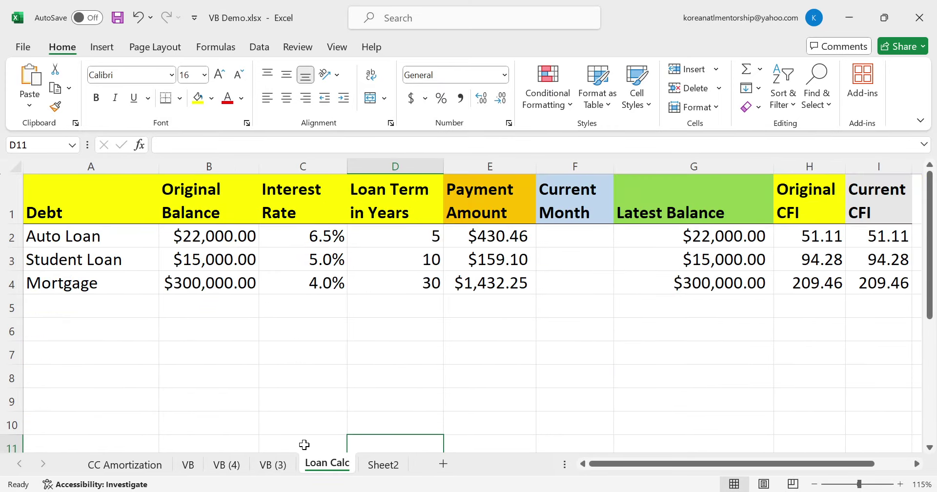
# Examine the credit available and the annual percentage rate in the two statement pictures on Sheet2
pyautogui.click(383, 465)
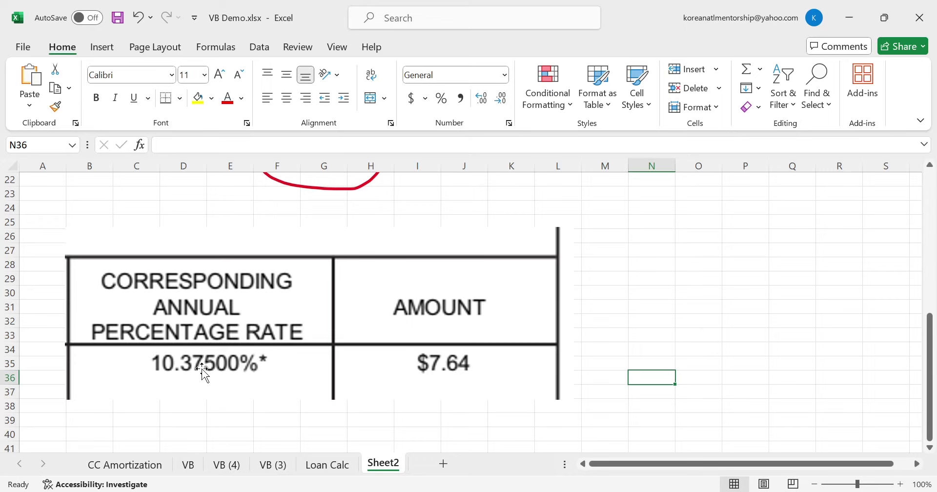
pyautogui.scroll(5, 202, 371)
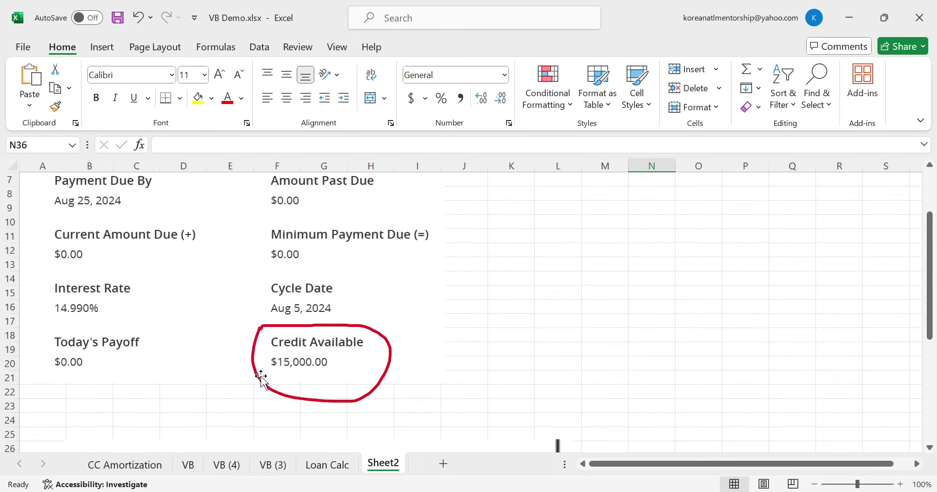
pyautogui.click(300, 367)
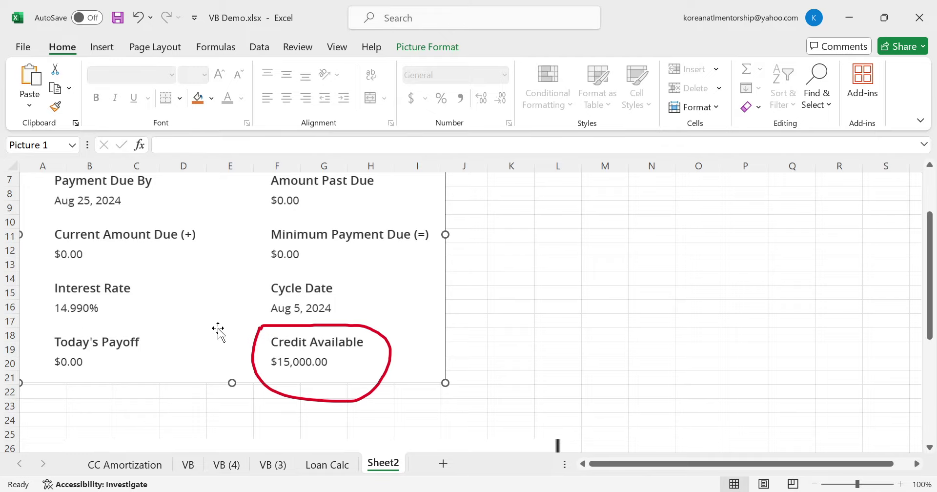
pyautogui.scroll(-3, 216, 330)
pyautogui.scroll(3, 199, 329)
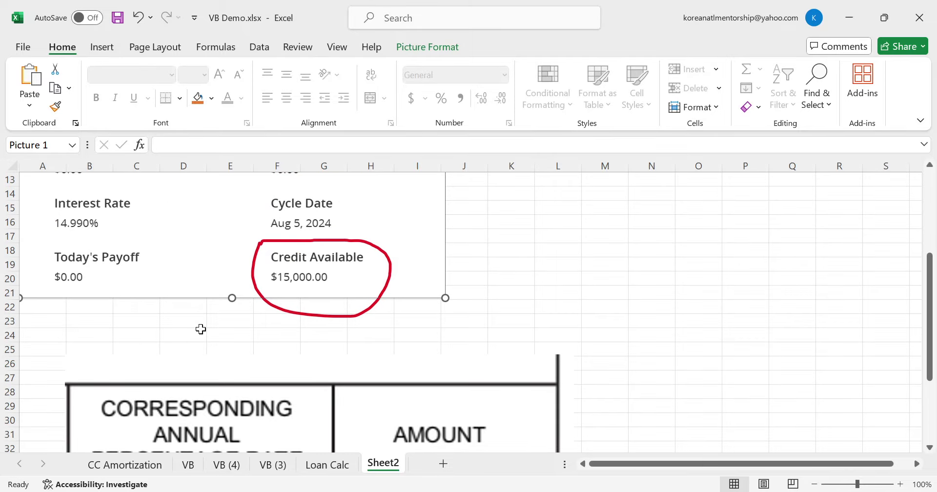
pyautogui.scroll(-4, 90, 292)
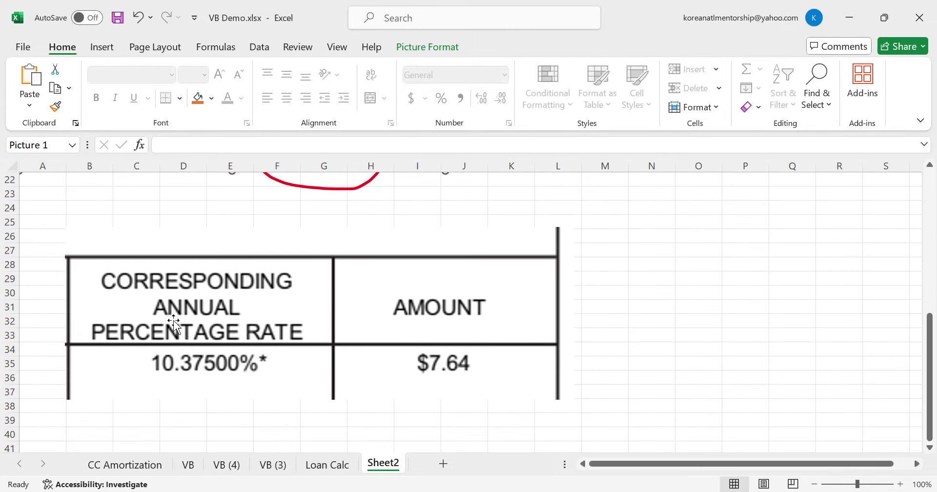
# Check the Budget entry under Requirements on the VB (3) sheet and return to the budget summary
pyautogui.click(280, 466)
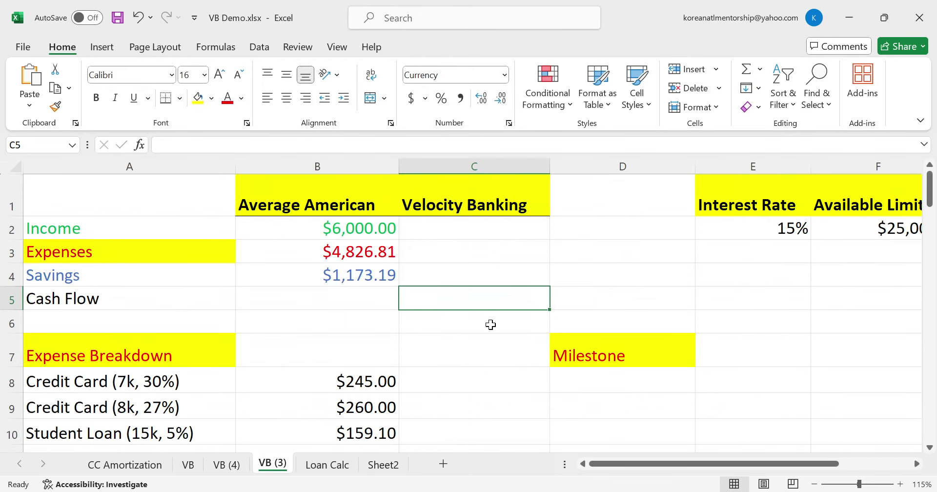
pyautogui.scroll(-3, 490, 325)
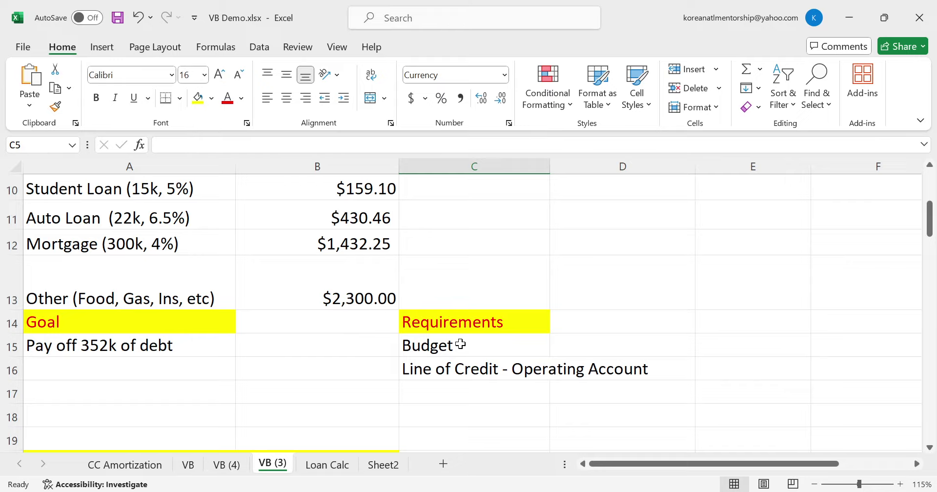
pyautogui.click(461, 344)
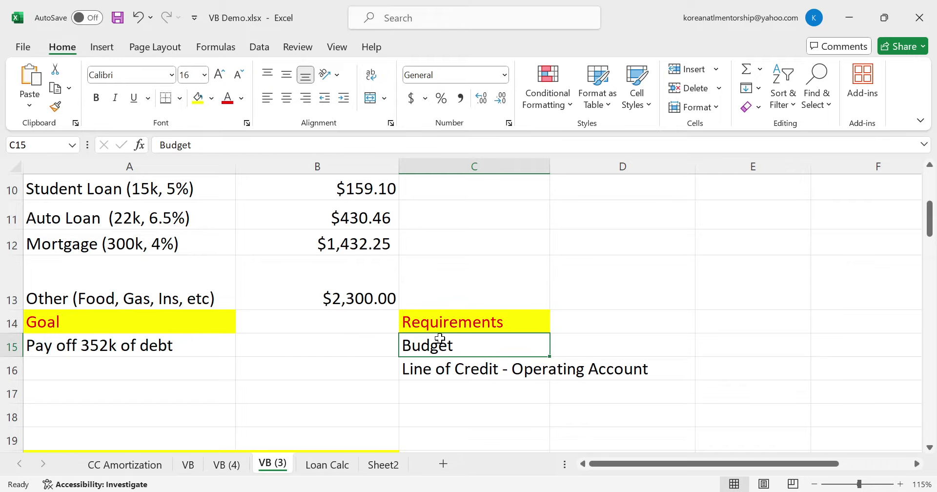
pyautogui.scroll(2, 440, 338)
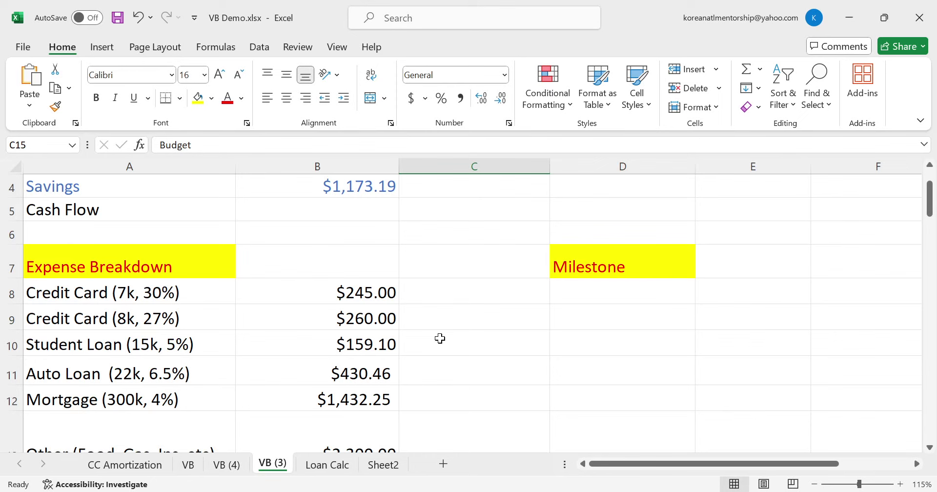
pyautogui.scroll(1, 440, 338)
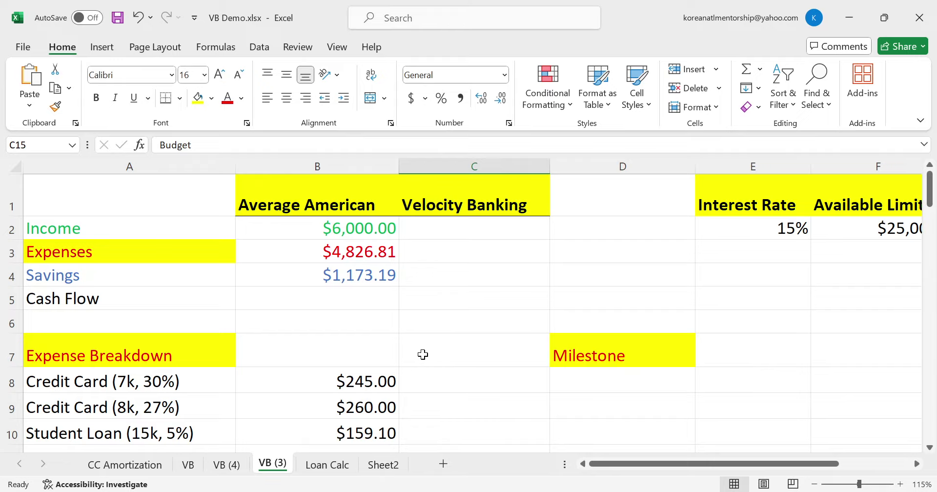
# Go through the Average American income, expenses and savings figures in cells B2 to B4
pyautogui.click(335, 229)
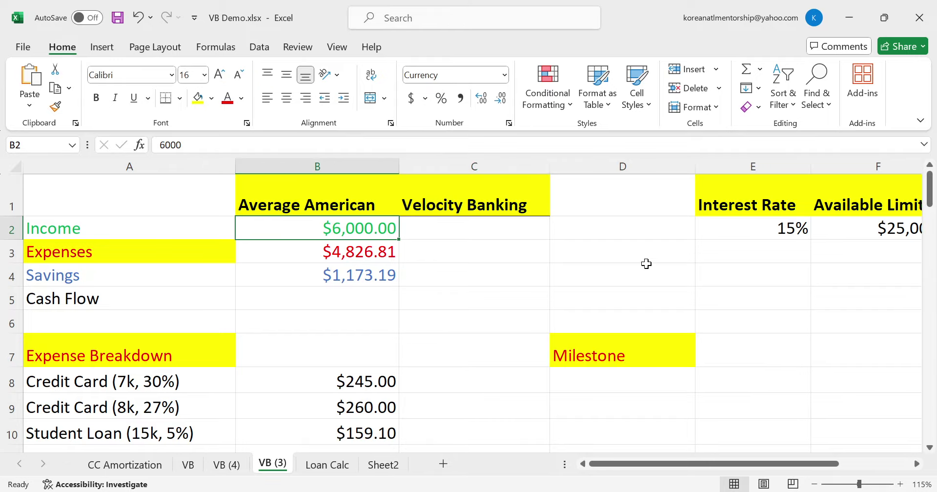
pyautogui.press('Down')
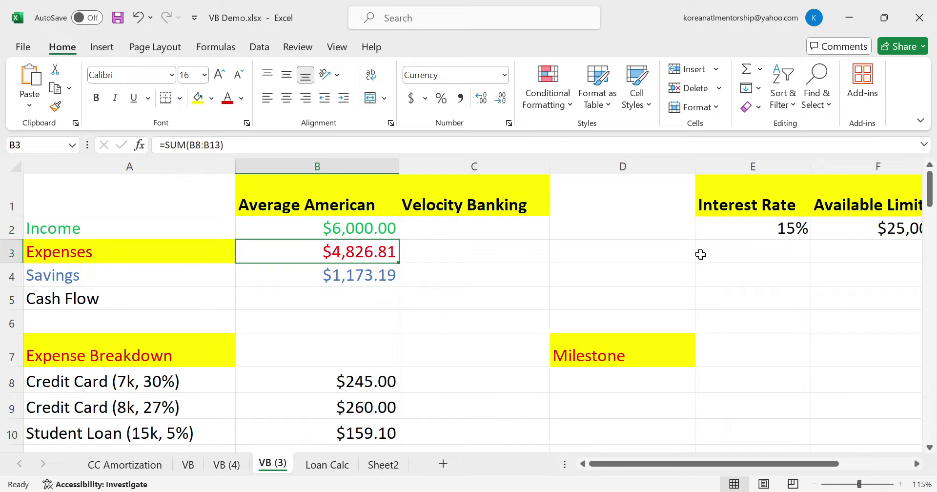
pyautogui.press('Down')
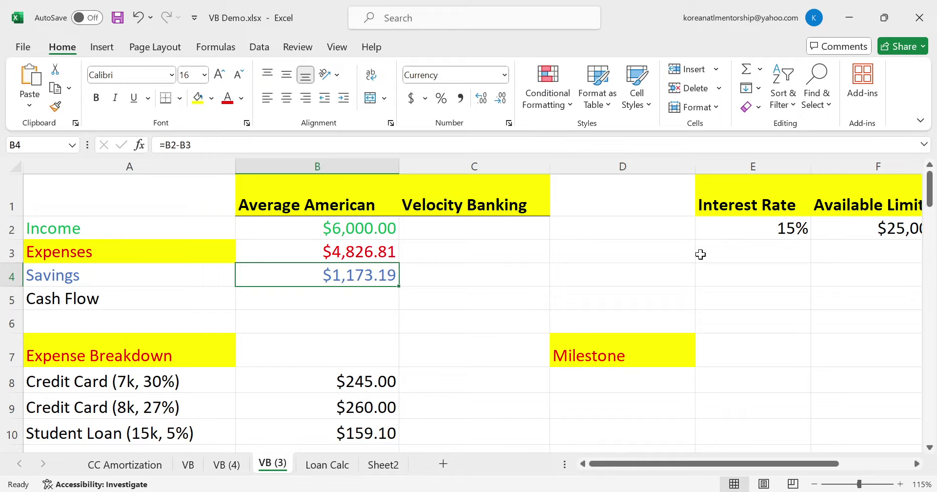
pyautogui.press('Down')
pyautogui.press('Down')
pyautogui.press('Down')
pyautogui.press('Up')
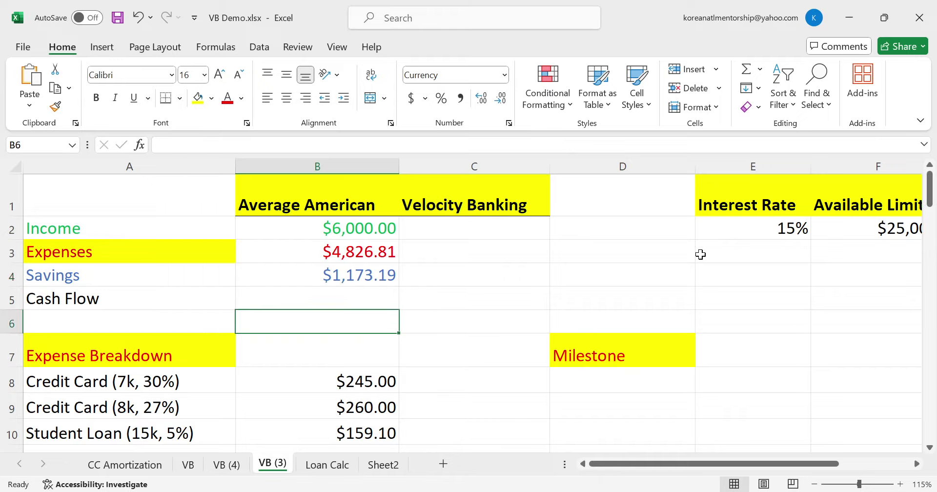
pyautogui.press('Up')
# Examine the debts in the Expense Breakdown, highlighting all five, the two credit cards, and going through the loans down to the mortgage
pyautogui.press('Down')
pyautogui.press('Down')
pyautogui.press('Down')
pyautogui.press('Left')
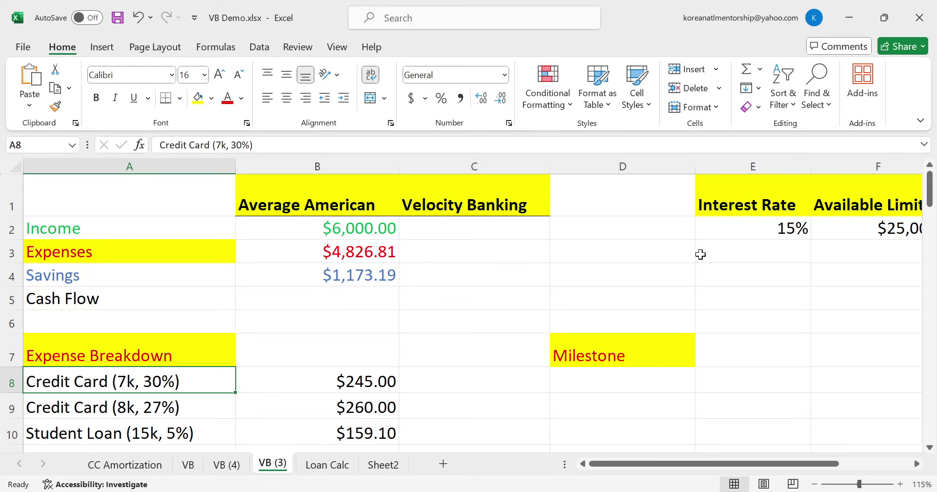
pyautogui.hotkey('shift', 'Down')
pyautogui.hotkey('shift', 'Down')
pyautogui.hotkey('shift', 'Down')
pyautogui.hotkey('shift', 'Down')
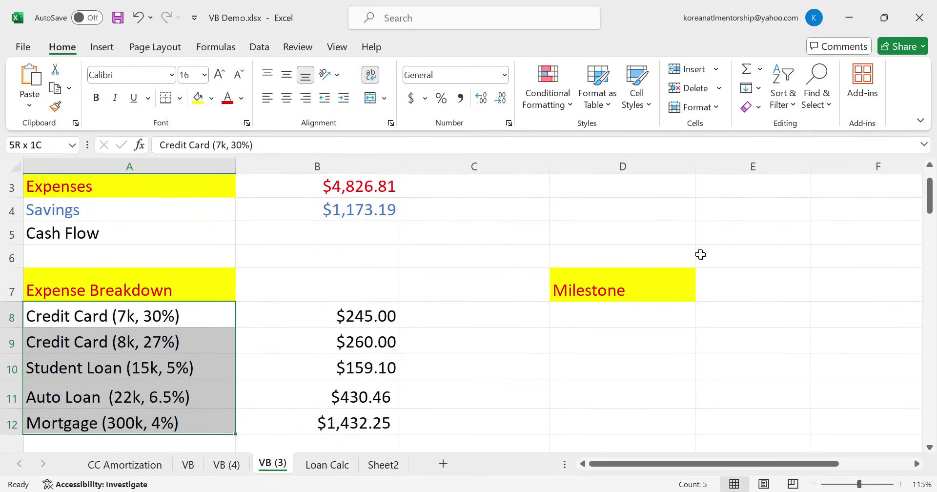
pyautogui.press('Up')
pyautogui.press('Down')
pyautogui.hotkey('shift', 'Down')
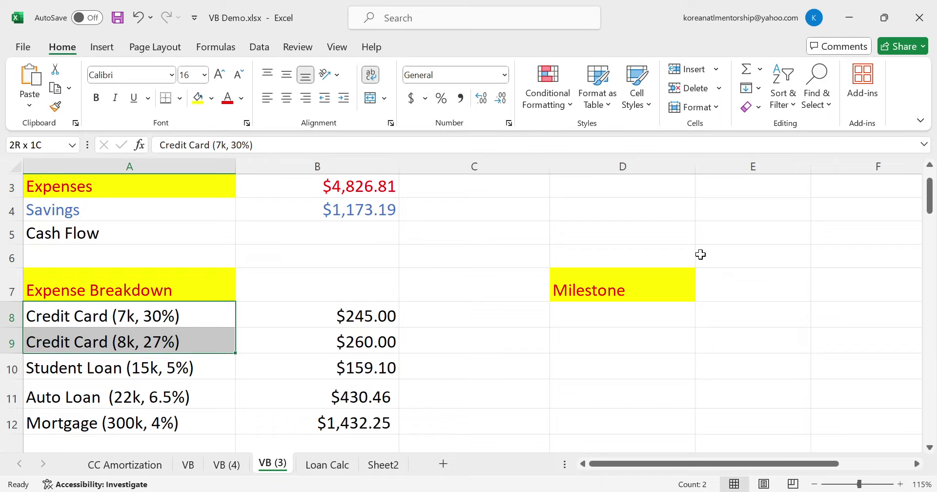
pyautogui.press('Down')
pyautogui.press('Down')
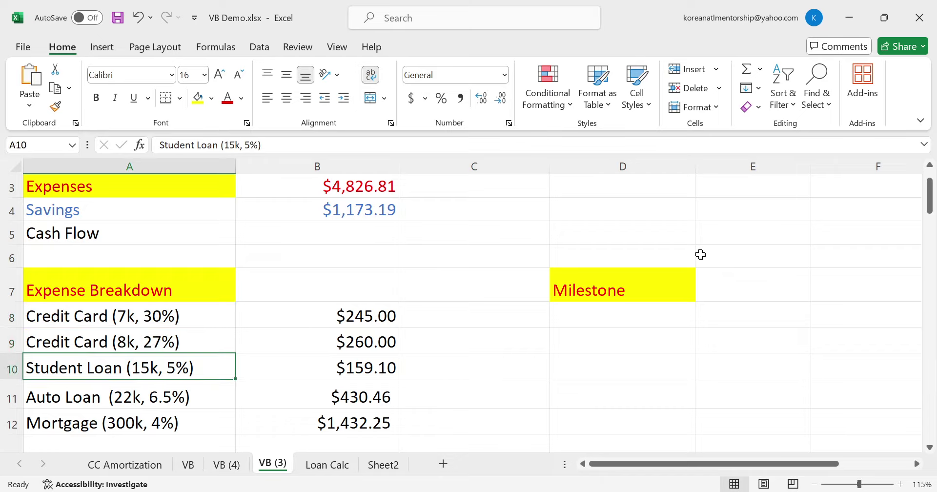
pyautogui.press('Down')
pyautogui.press('Down')
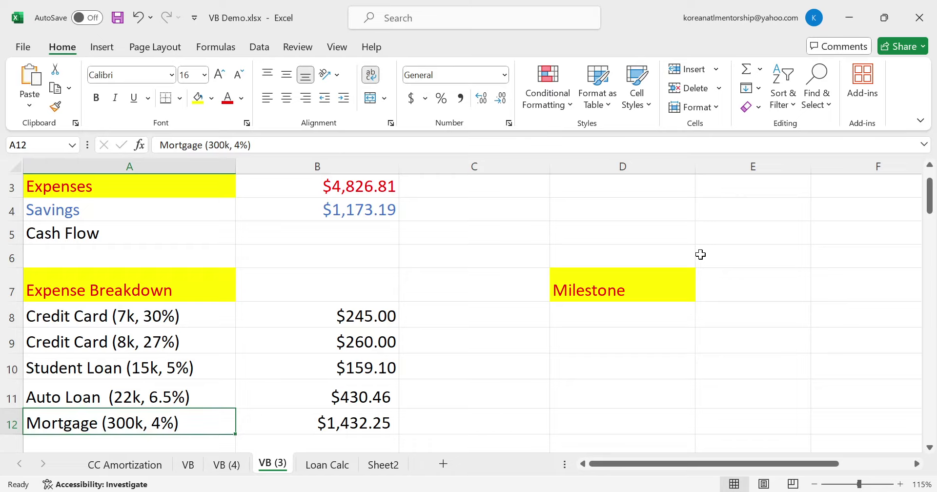
# Highlight the five debts with their monthly payments in A8:B12, and the Other expenses row with its amount
pyautogui.hotkey('shift', 'Up')
pyautogui.hotkey('shift', 'Up')
pyautogui.hotkey('shift', 'Up')
pyautogui.hotkey('shift', 'Up')
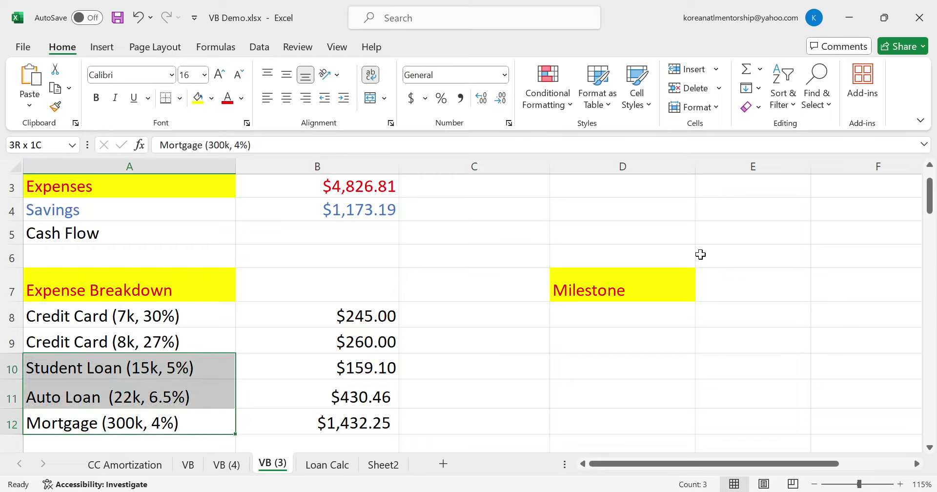
pyautogui.hotkey('shift', 'Right')
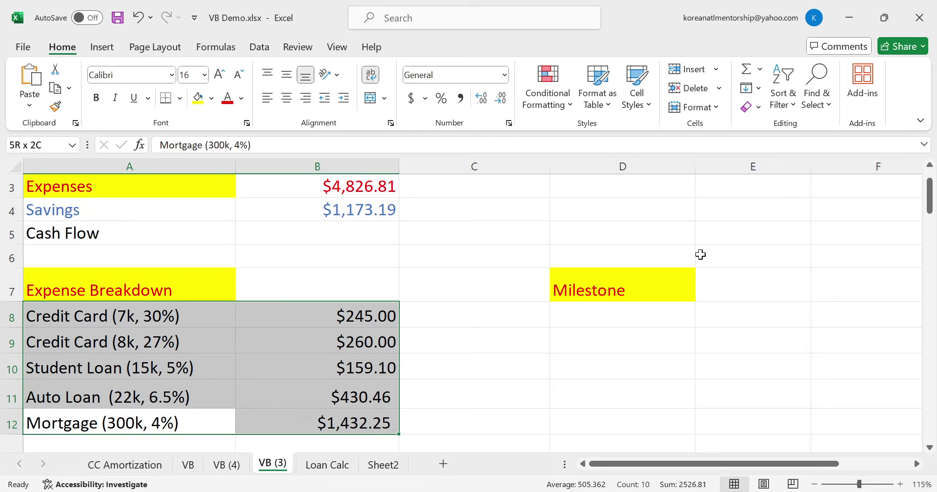
pyautogui.press('Down')
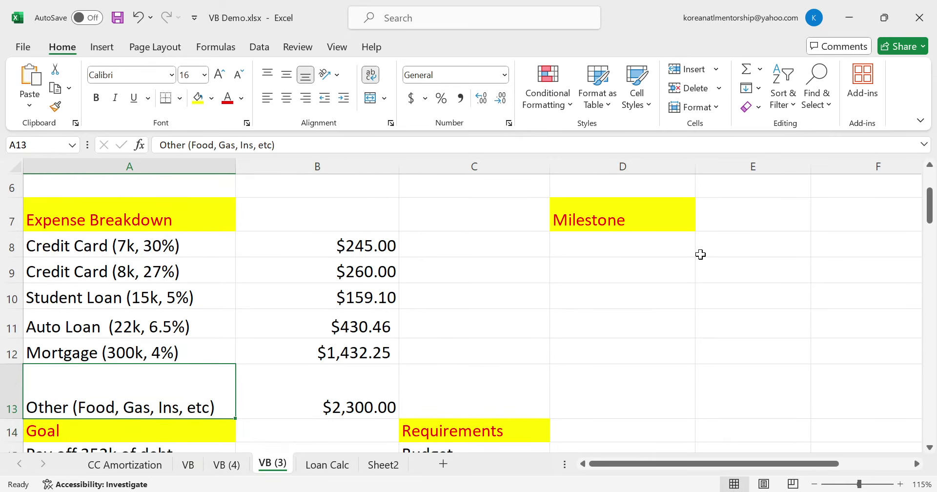
pyautogui.hotkey('shift', 'Right')
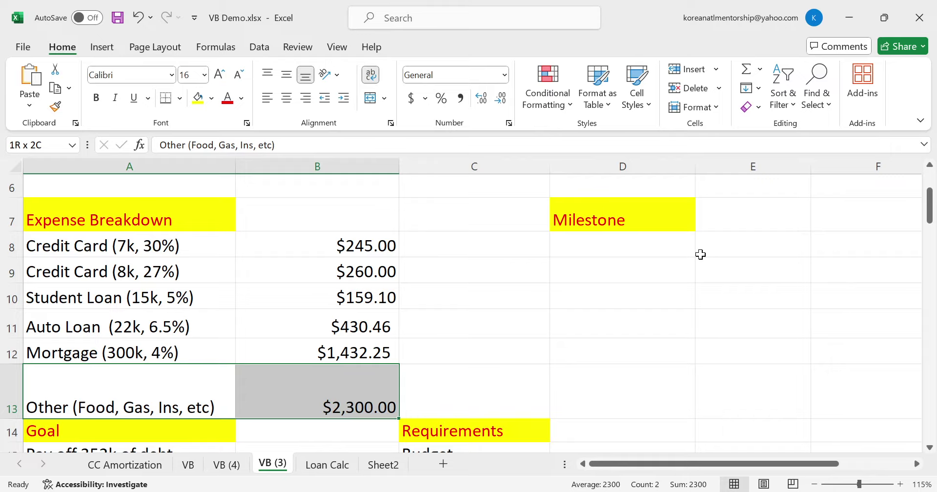
# Look over the student loan, auto loan and mortgage entries in the Expense Breakdown
pyautogui.press('Up')
pyautogui.press('Up')
pyautogui.press('Up')
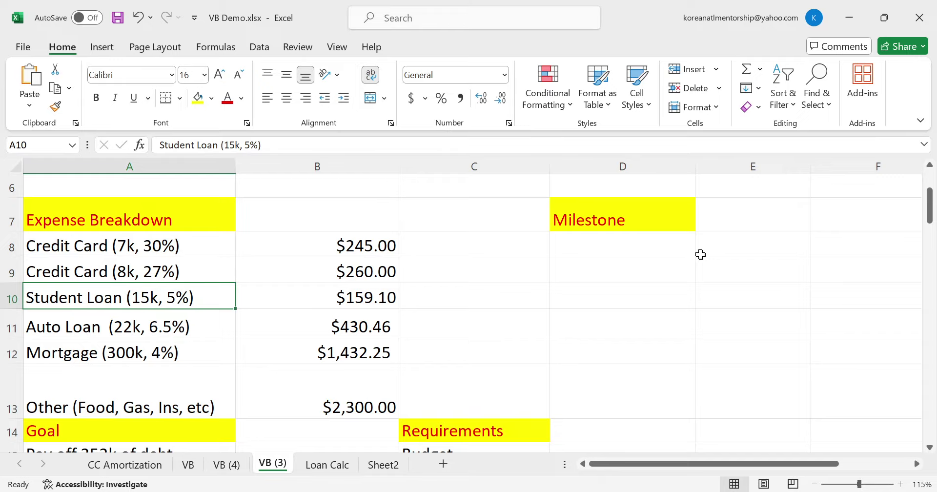
pyautogui.press('Down')
pyautogui.press('Down')
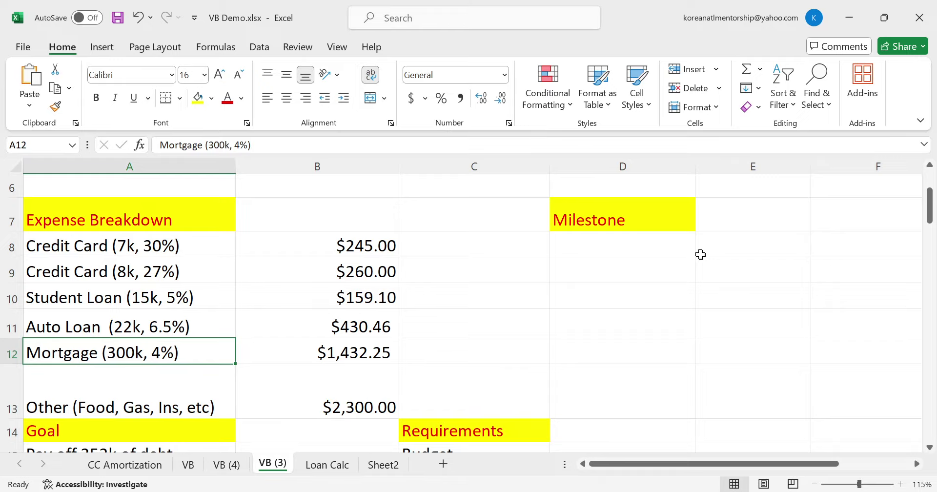
# Read the Requirements list and stop on the Budget entry in cell C15
pyautogui.press('Up')
pyautogui.press('Right')
pyautogui.press('Right')
pyautogui.press('Down')
pyautogui.press('Down')
pyautogui.press('Down')
pyautogui.press('Down')
pyautogui.press('Down')
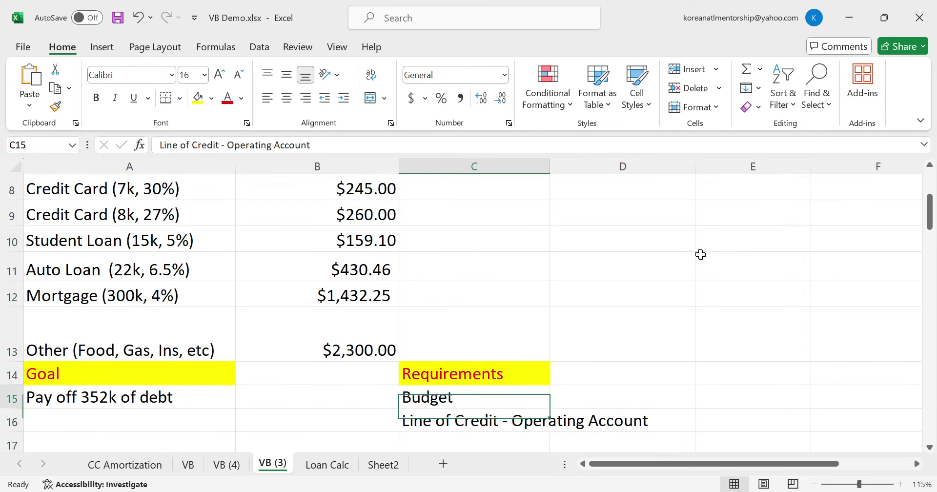
pyautogui.press('Up')
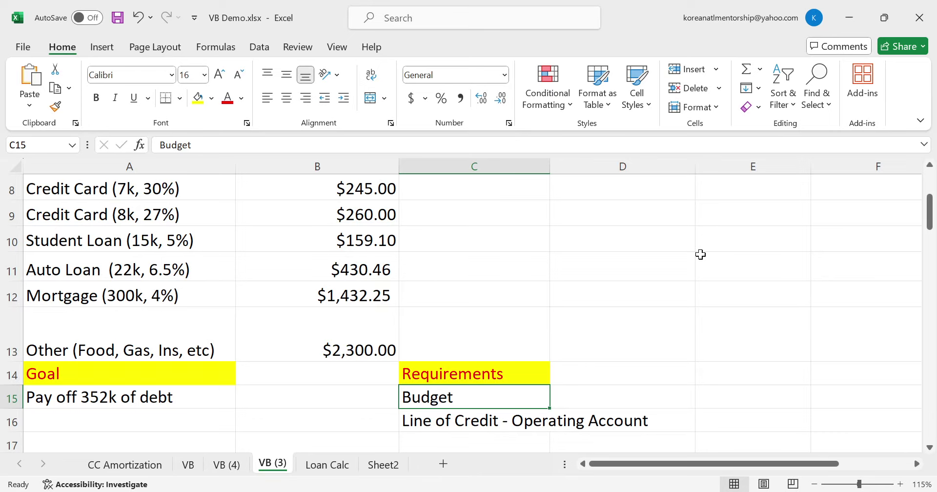
# Examine the line of credit's available limit in F2 and its interest rate in E2
pyautogui.press('Up')
pyautogui.press('Up')
pyautogui.press('Up')
pyautogui.press('Up')
pyautogui.press('Up')
pyautogui.press('Up')
pyautogui.press('Up')
pyautogui.press('Up')
pyautogui.press('Up')
pyautogui.press('Up')
pyautogui.press('Up')
pyautogui.press('Up')
pyautogui.press('Up')
pyautogui.press('Up')
pyautogui.press('Right')
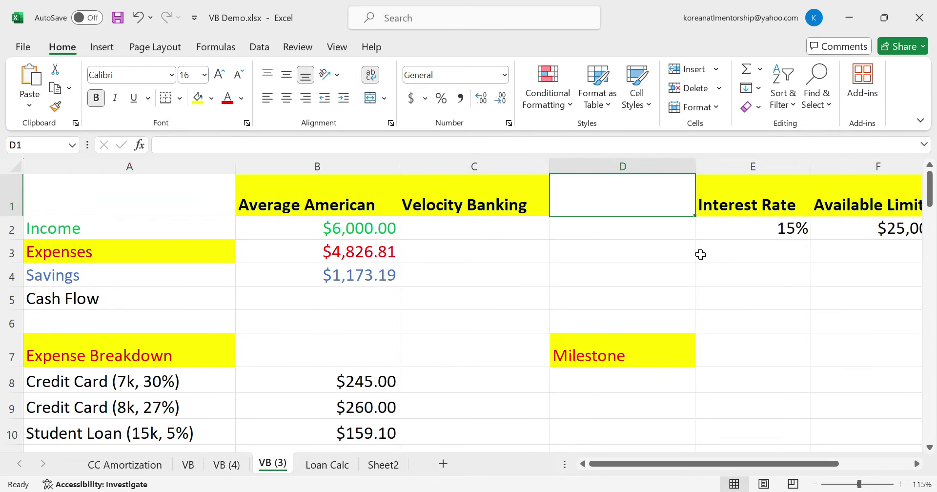
pyautogui.press('Right')
pyautogui.press('Right')
pyautogui.press('Down')
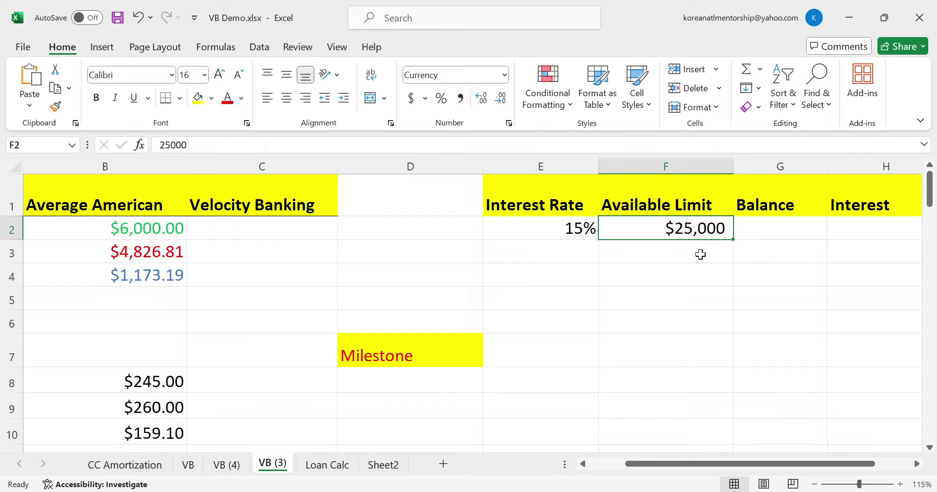
pyautogui.press('Left')
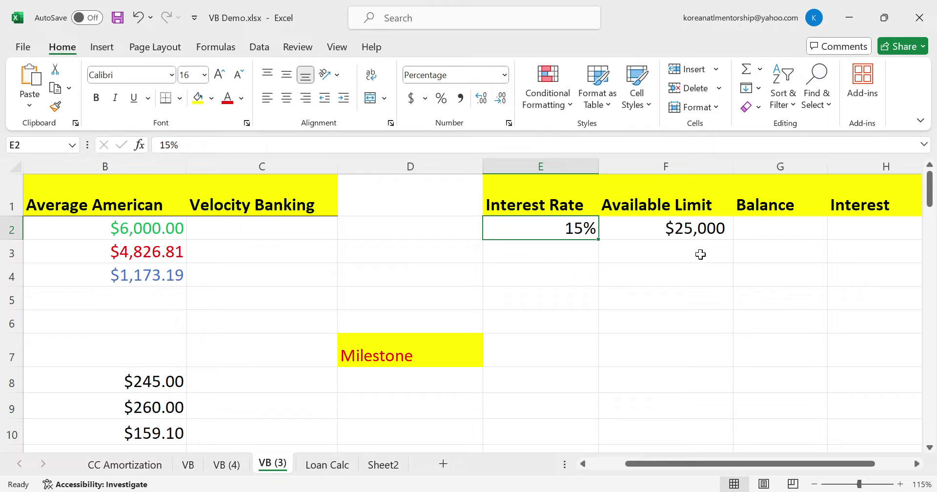
# Set the line of credit's interest rate in E2 to 10% and its available limit in F2 to $50,000
pyautogui.press('Right')
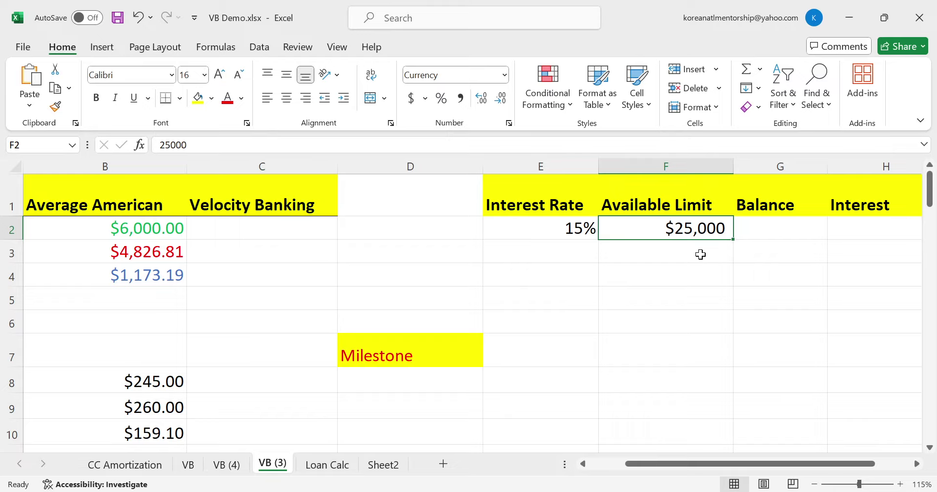
pyautogui.press('Left')
pyautogui.write('10')
pyautogui.press('Return')
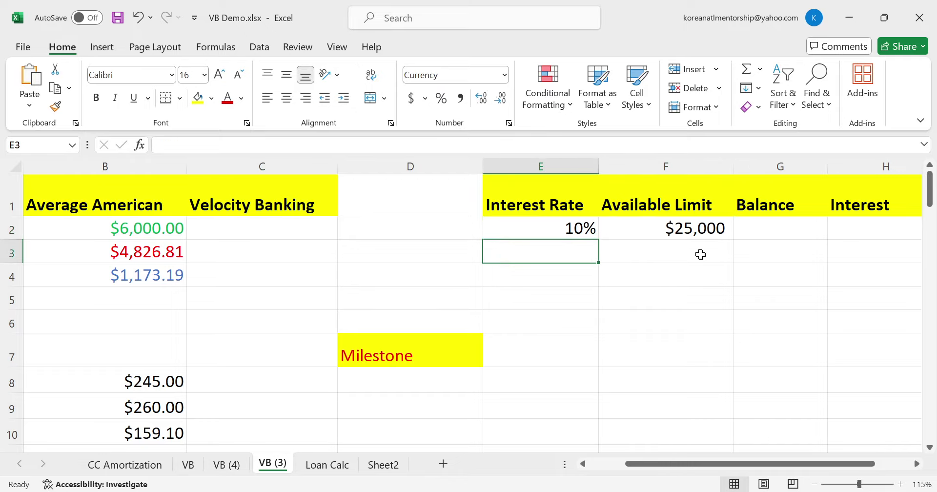
pyautogui.press('Up')
pyautogui.press('Right')
pyautogui.write('50000')
pyautogui.press('Return')
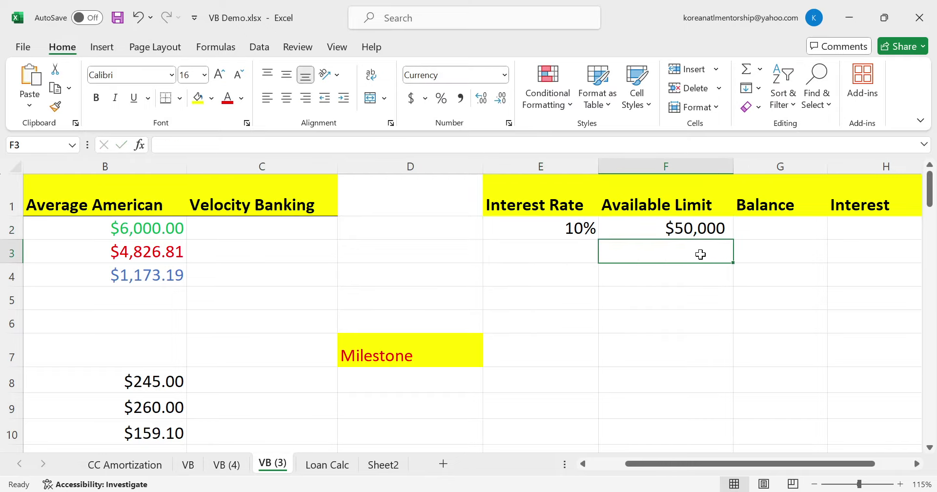
# Change the line of credit's interest rate in E2 to 8.5%
pyautogui.press('Up')
pyautogui.press('Left')
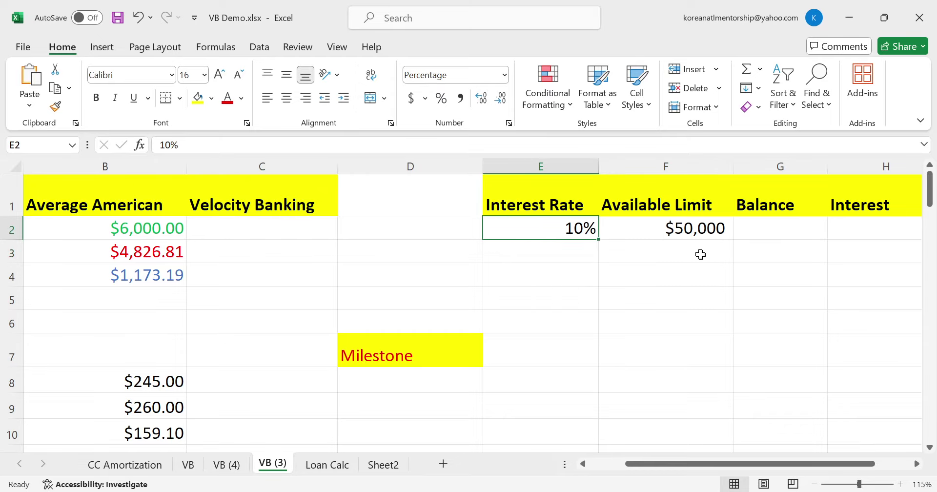
pyautogui.write('8.5')
pyautogui.press('Return')
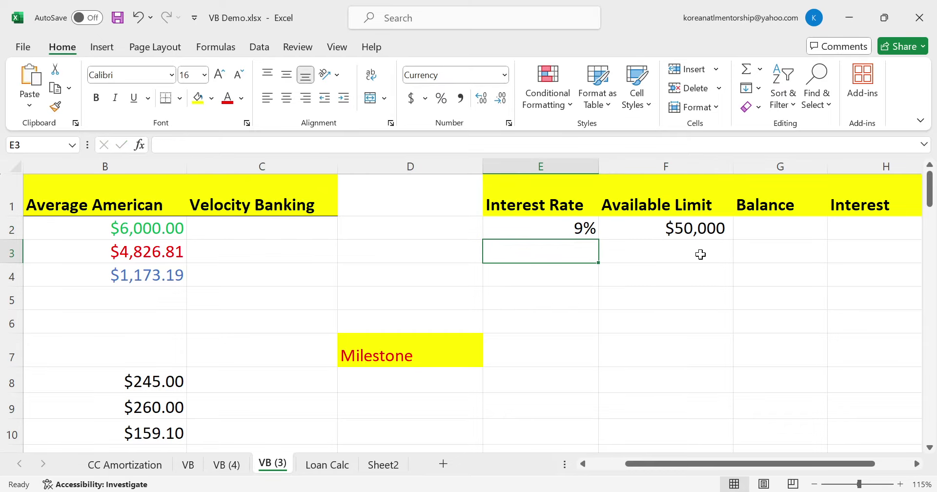
pyautogui.press('Up')
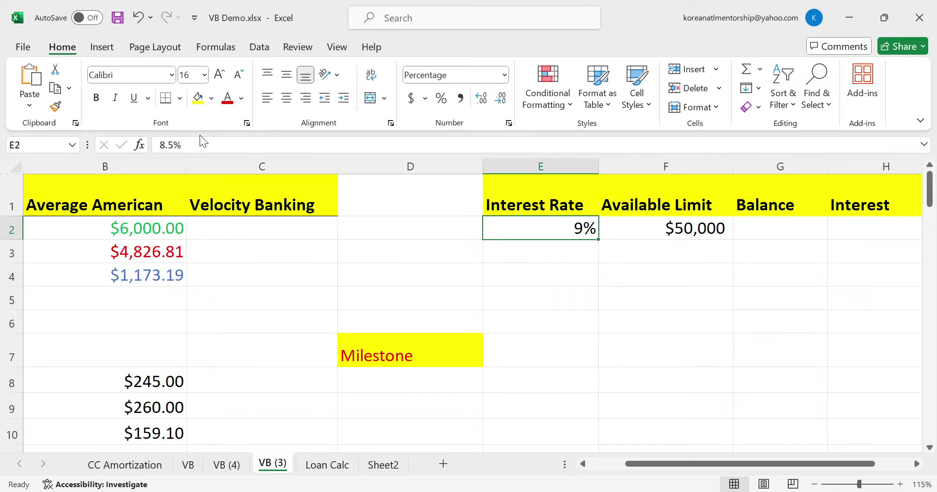
# Set the interest rate in E2 to 10%
pyautogui.click(172, 146)
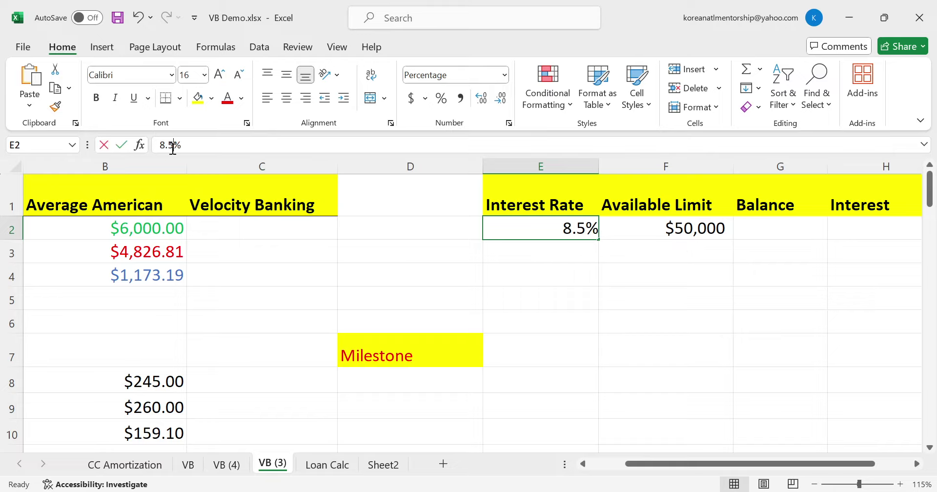
pyautogui.click(558, 223)
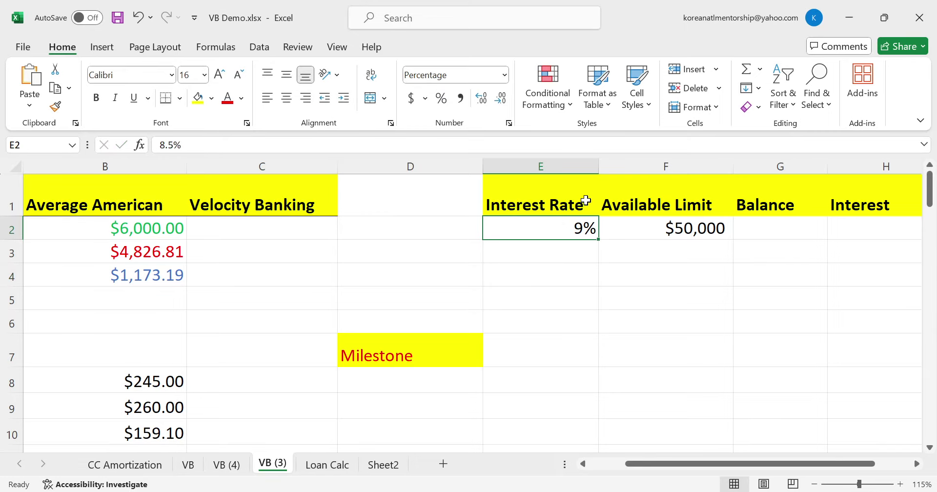
pyautogui.write('10%')
pyautogui.press('Return')
# Enter 0 as the starting Month for the line of credit in I2
pyautogui.press('Up')
pyautogui.press('Right')
pyautogui.press('Right')
pyautogui.press('Right')
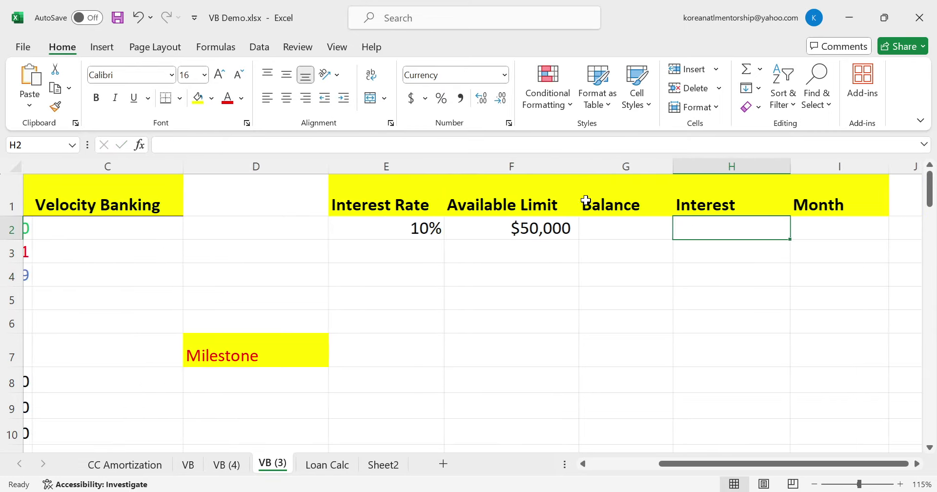
pyautogui.press('Left')
pyautogui.press('Left')
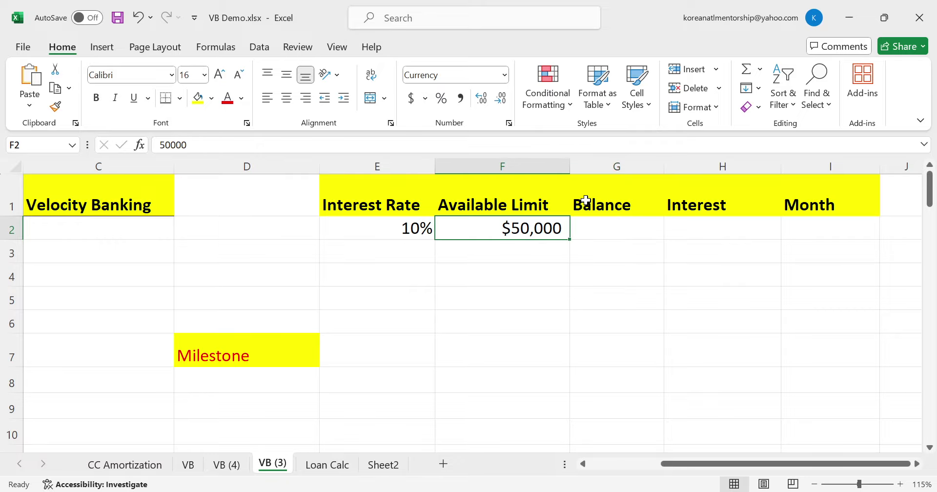
pyautogui.press('Right')
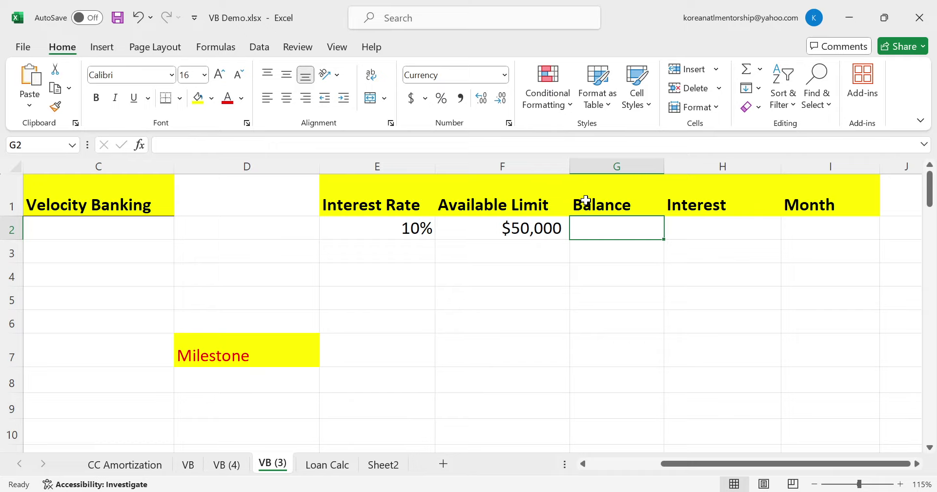
pyautogui.press('Tab')
pyautogui.press('Tab')
pyautogui.write('0')
pyautogui.press('Return')
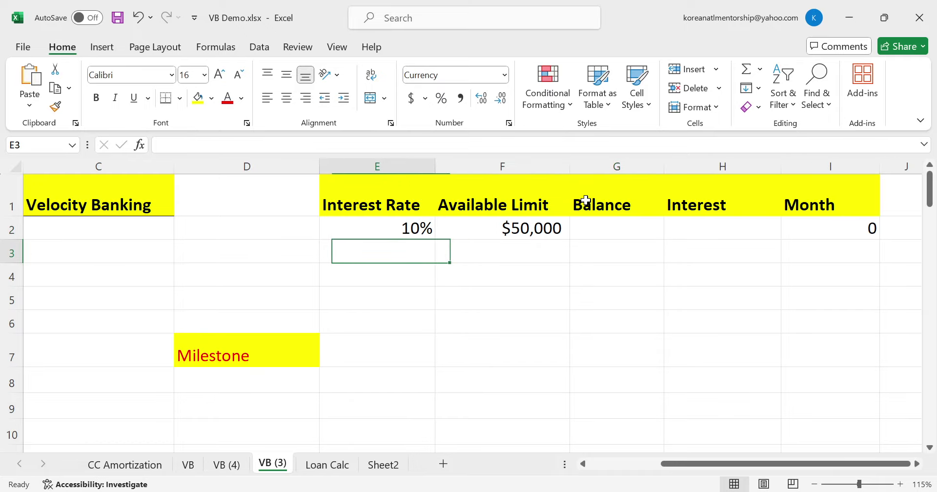
# Examine the available limit in F2 and the first credit card entry in the Expense Breakdown
pyautogui.press('Left')
pyautogui.press('Up')
pyautogui.press('Right')
pyautogui.press('Right')
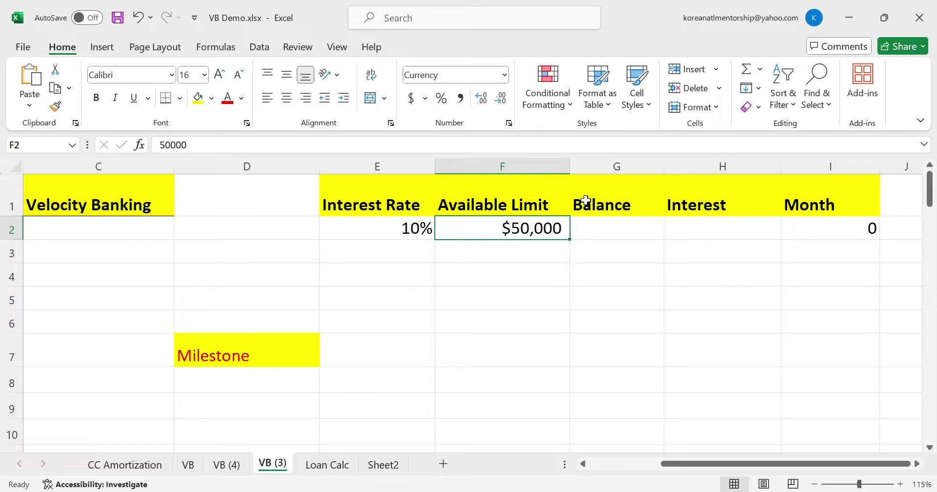
pyautogui.press('Left')
pyautogui.press('Left')
pyautogui.press('Left')
pyautogui.press('Left')
pyautogui.press('Left')
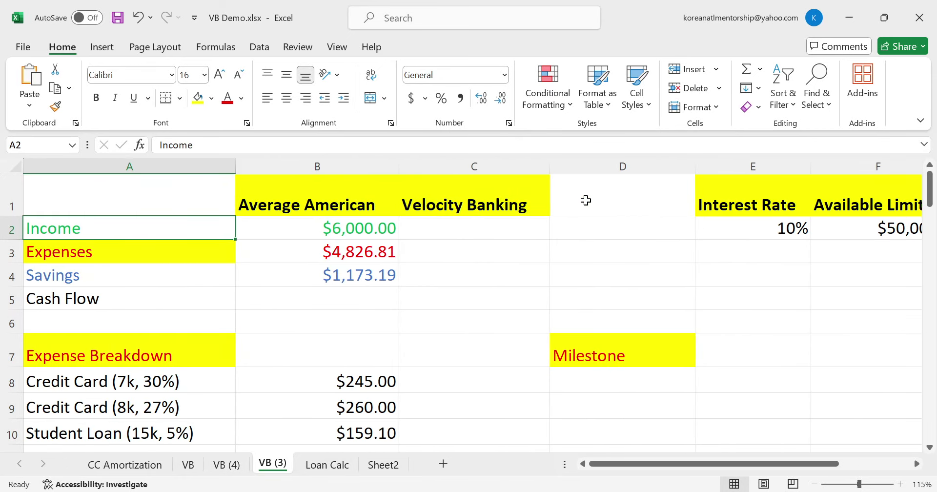
pyautogui.press('Down')
pyautogui.press('Down')
pyautogui.press('Down')
pyautogui.press('Down')
pyautogui.press('Down')
pyautogui.press('Down')
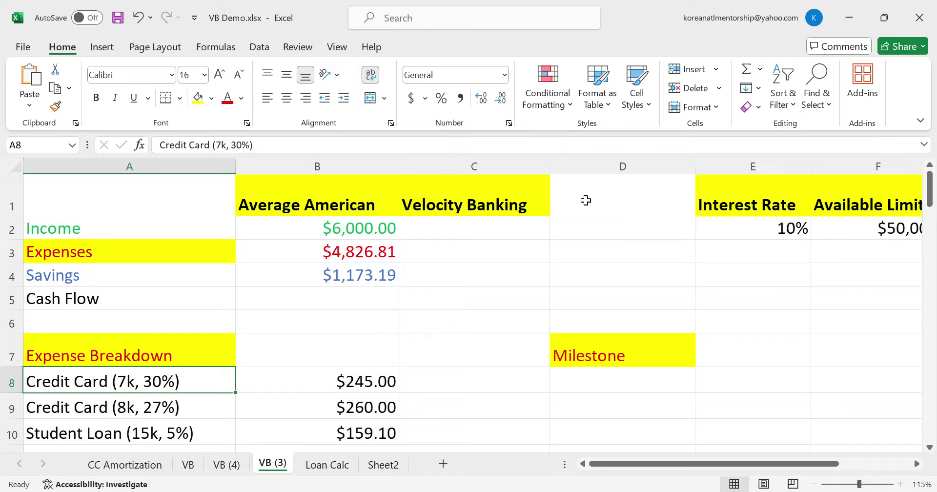
# Look over the Requirements list, stopping on the Budget entry in C15
pyautogui.press('Right')
pyautogui.press('Right')
pyautogui.press('Right')
pyautogui.press('Down')
pyautogui.press('Down')
pyautogui.press('Down')
pyautogui.press('Down')
pyautogui.press('Down')
pyautogui.press('Down')
pyautogui.press('Down')
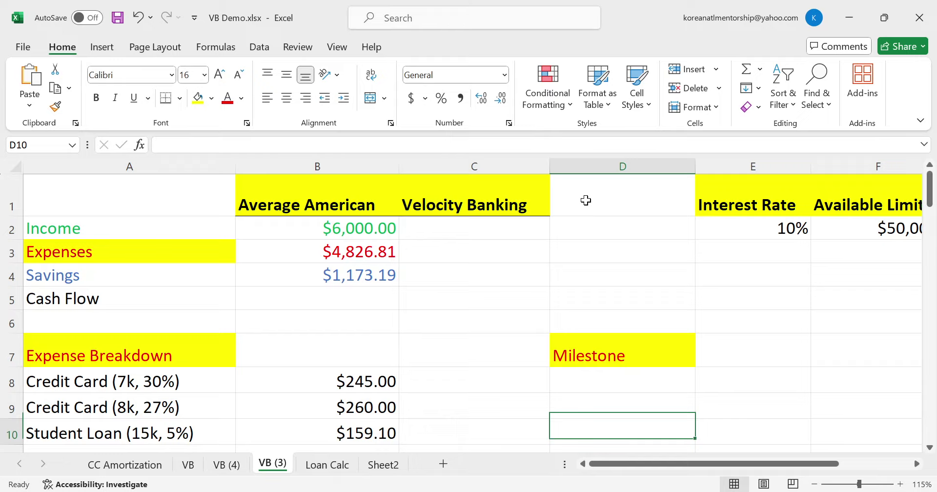
pyautogui.press('Left')
pyautogui.press('Down')
pyautogui.press('Up')
pyautogui.press('Up')
pyautogui.press('Up')
pyautogui.press('Up')
pyautogui.press('Up')
pyautogui.press('Up')
pyautogui.press('Up')
pyautogui.press('Up')
pyautogui.press('Up')
pyautogui.press('Up')
pyautogui.press('Up')
pyautogui.press('Up')
pyautogui.press('Up')
pyautogui.press('Up')
pyautogui.press('Up')
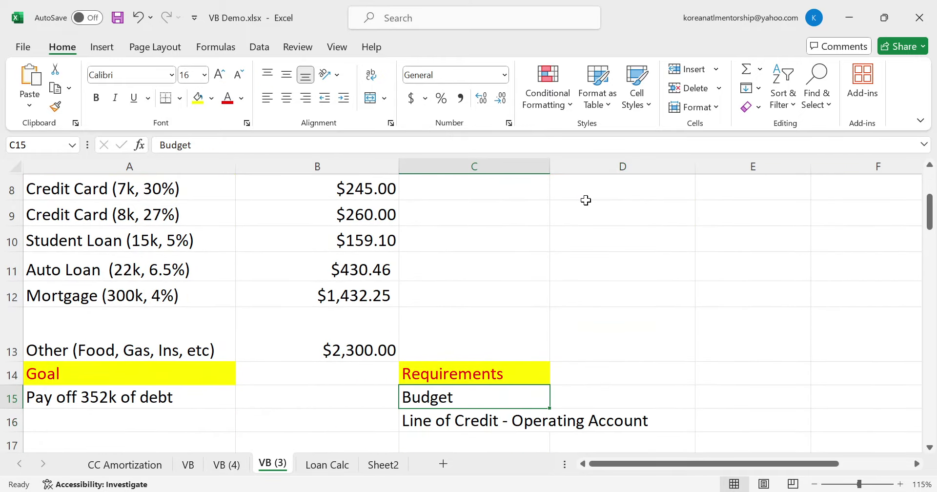
# Copy the Average American income from B2 into the Velocity Banking column at C2
pyautogui.press('Down')
pyautogui.press('Left')
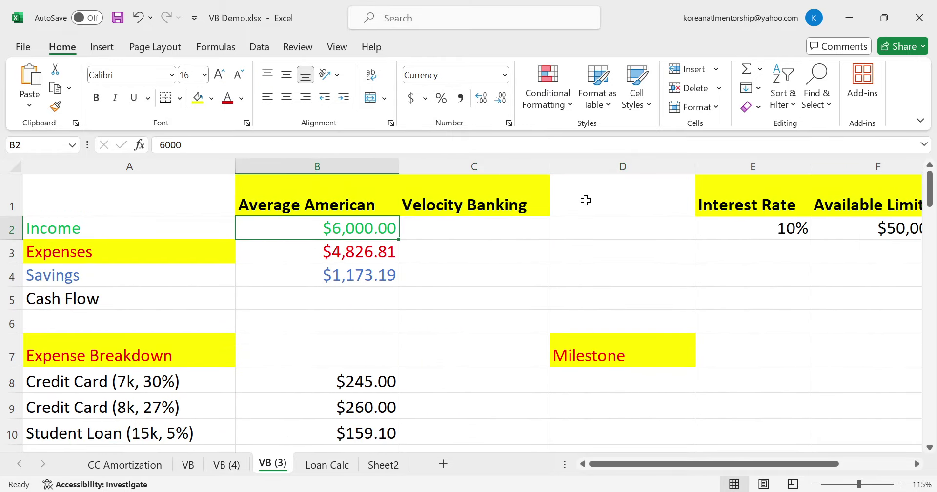
pyautogui.hotkey('ctrl', 'c')
pyautogui.press('Right')
pyautogui.hotkey('ctrl', 'v')
pyautogui.press('Down')
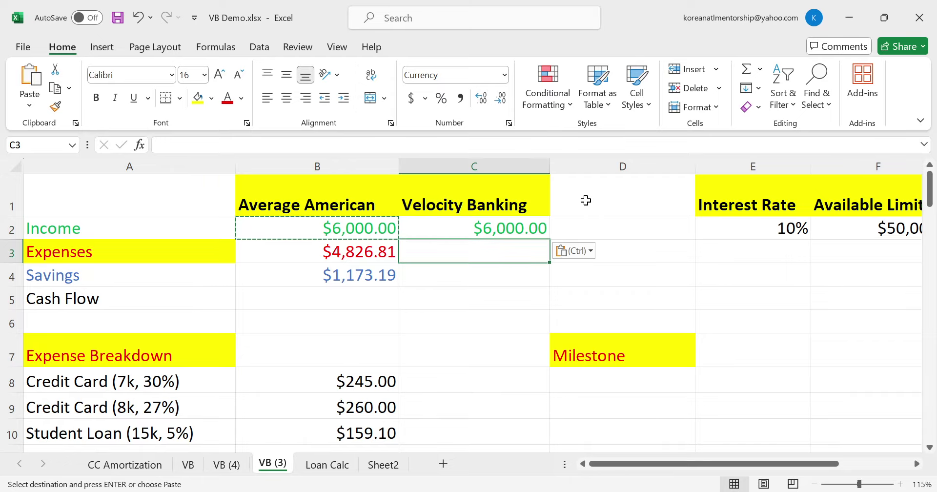
# Enter 0 as the Velocity Banking savings in C4
pyautogui.press('Down')
pyautogui.press('Left')
pyautogui.press('Right')
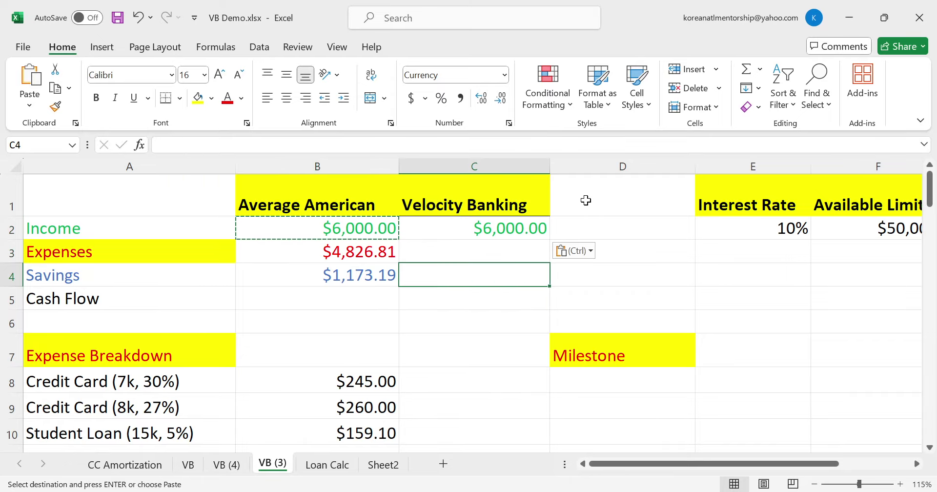
pyautogui.write('0')
pyautogui.press('Return')
pyautogui.press('Up')
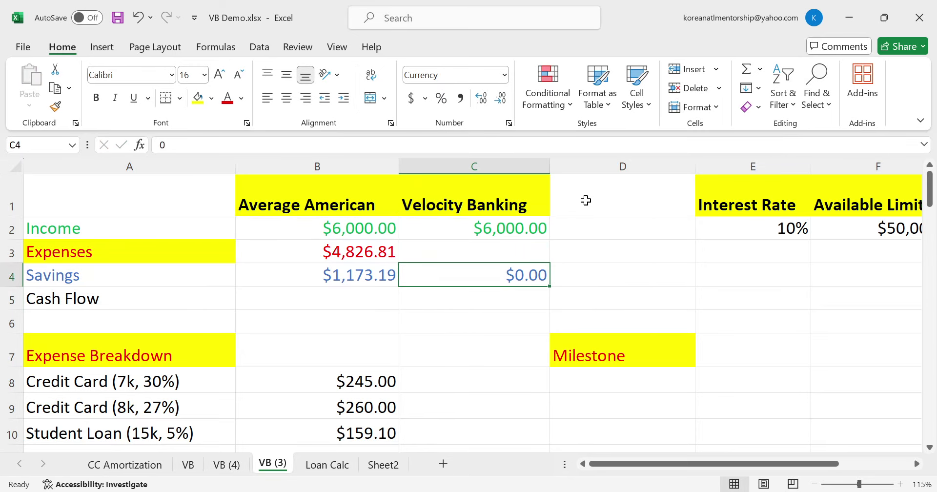
# Copy the Expenses total formula from B3 into the Velocity Banking column at C3
pyautogui.press('Left')
pyautogui.press('Up')
pyautogui.hotkey('ctrl', 'c')
pyautogui.press('Right')
pyautogui.hotkey('ctrl', 'v')
# Copy the monthly payments and other expenses from B8:B13 into the Velocity Banking column at C8:C13
pyautogui.press('Down')
pyautogui.press('Down')
pyautogui.press('Down')
pyautogui.press('Left')
pyautogui.press('Down')
pyautogui.press('Down')
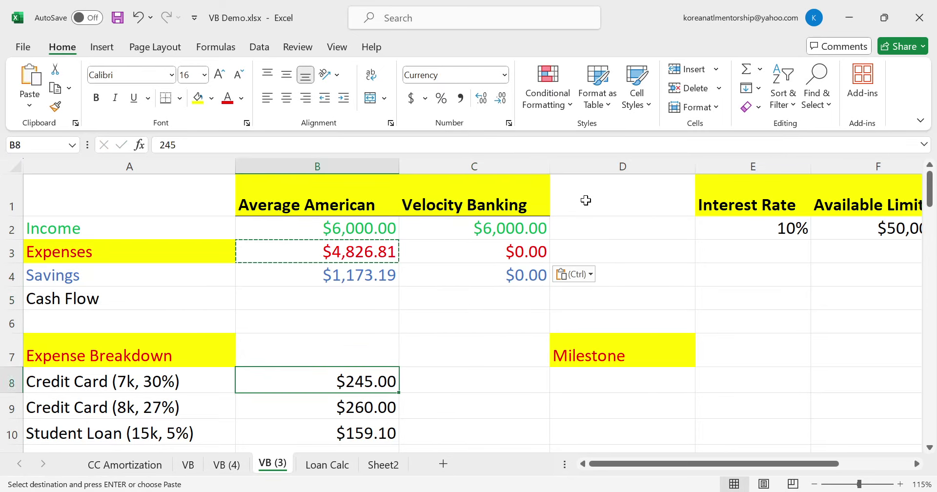
pyautogui.hotkey('shift', 'Down')
pyautogui.hotkey('shift', 'Down')
pyautogui.hotkey('shift', 'Down')
pyautogui.hotkey('shift', 'Down')
pyautogui.hotkey('shift', 'Down')
pyautogui.hotkey('ctrl', 'c')
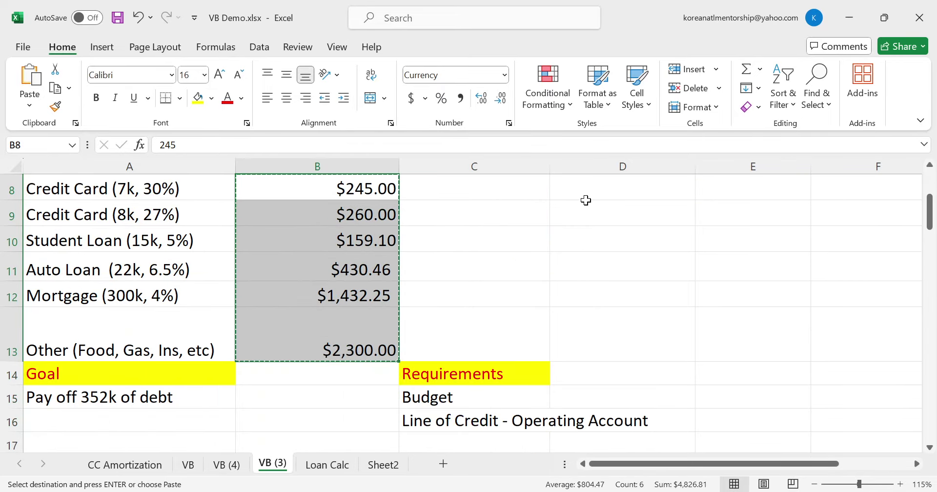
pyautogui.press('Right')
pyautogui.hotkey('ctrl', 'v')
# Calculate the Velocity Banking cash flow in C5 as income minus expenses with =C2-C3
pyautogui.press('Up')
pyautogui.press('Up')
pyautogui.press('Up')
pyautogui.press('Up')
pyautogui.press('Up')
pyautogui.press('Up')
pyautogui.press('Up')
pyautogui.press('Down')
pyautogui.press('Down')
pyautogui.press('Down')
pyautogui.press('Down')
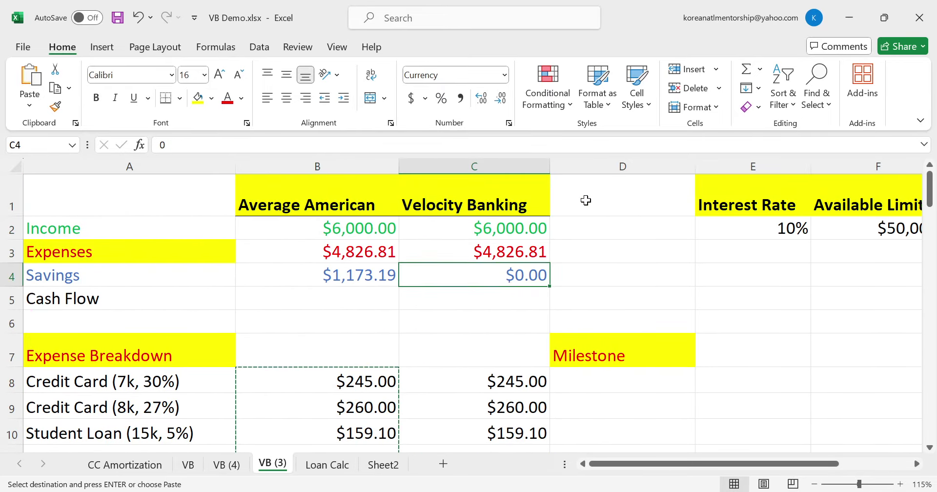
pyautogui.write('=c2-c3')
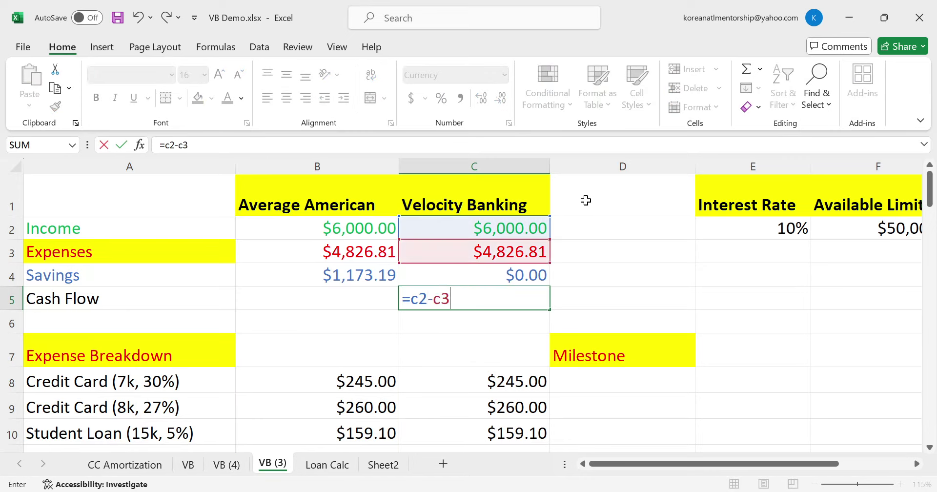
pyautogui.press('Return')
pyautogui.press('Up')
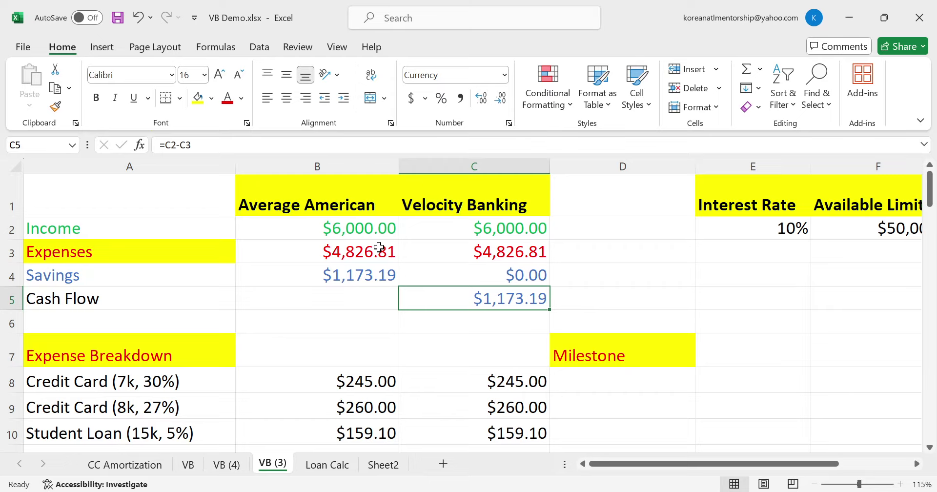
# Compare the savings in B4 with the cash flow in C5, and review the two credit cards and the Line of Credit requirement
pyautogui.click(381, 274)
pyautogui.click(445, 301)
pyautogui.click(229, 371)
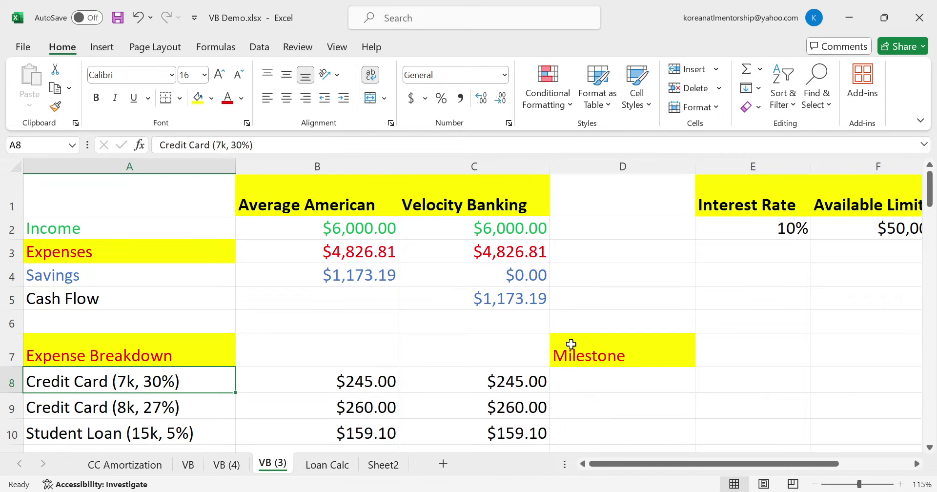
pyautogui.hotkey('shift', 'Down')
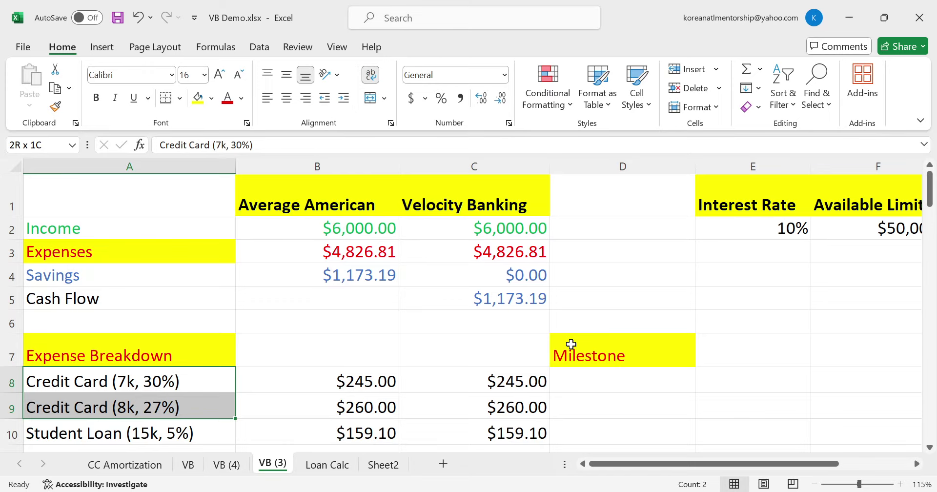
pyautogui.scroll(-4, 599, 358)
pyautogui.click(438, 286)
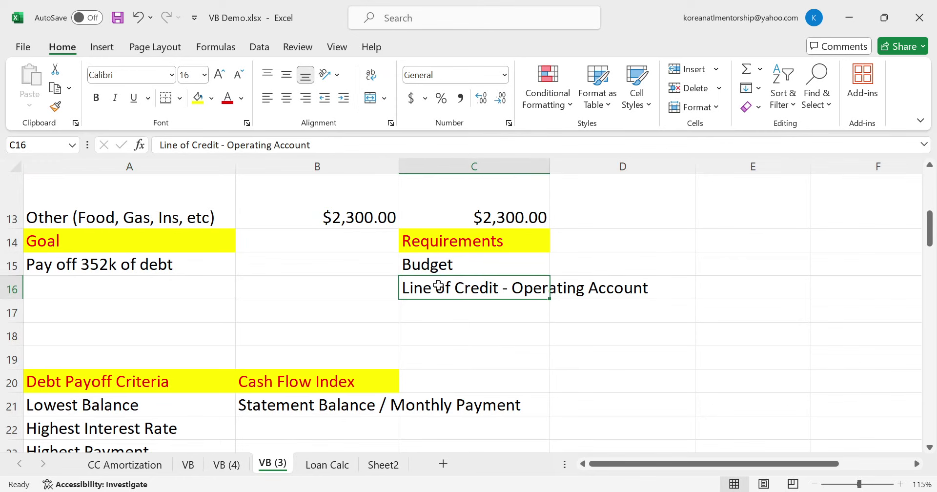
pyautogui.scroll(2, 432, 343)
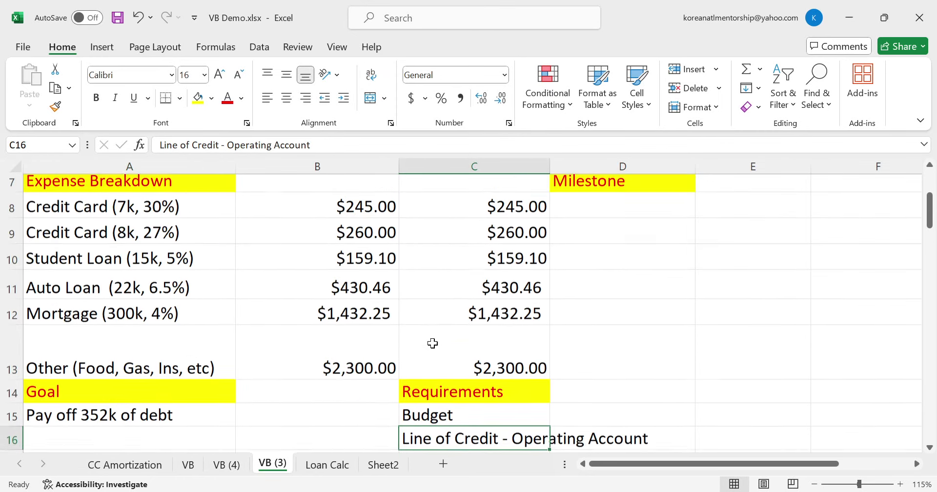
pyautogui.scroll(2, 433, 343)
pyautogui.click(136, 382)
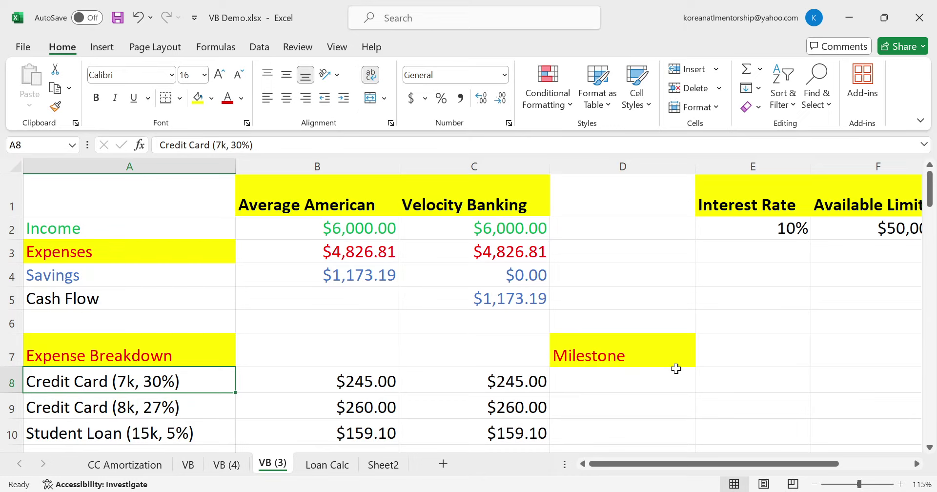
pyautogui.hotkey('shift', 'Down')
# Enter 15000 as the line of credit balance in G2
pyautogui.press('Up')
pyautogui.press('Up')
pyautogui.press('Right')
pyautogui.press('Right')
pyautogui.press('Right')
pyautogui.press('Right')
pyautogui.press('Right')
pyautogui.press('Up')
pyautogui.press('Up')
pyautogui.press('Up')
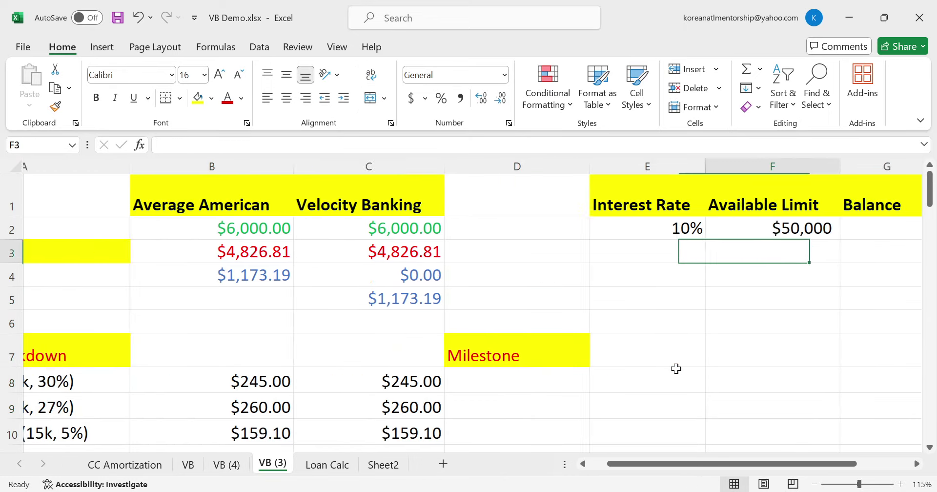
pyautogui.press('Right')
pyautogui.press('Up')
pyautogui.write('15000')
pyautogui.press('Return')
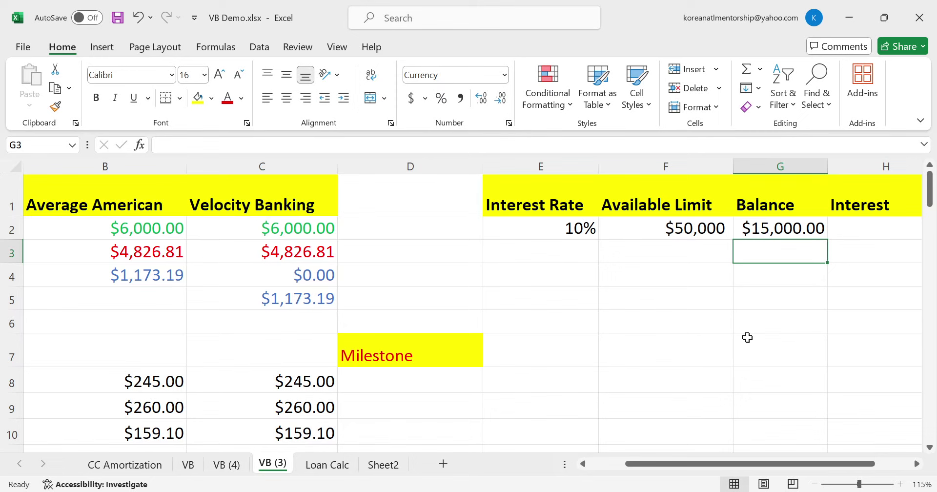
# Set the Velocity Banking payments for both credit cards in C8 and C9 to 0
pyautogui.press('Up')
pyautogui.press('Right')
pyautogui.press('Right')
pyautogui.press('Left')
pyautogui.press('Home')
pyautogui.press('Down')
pyautogui.press('Down')
pyautogui.press('Down')
pyautogui.press('Down')
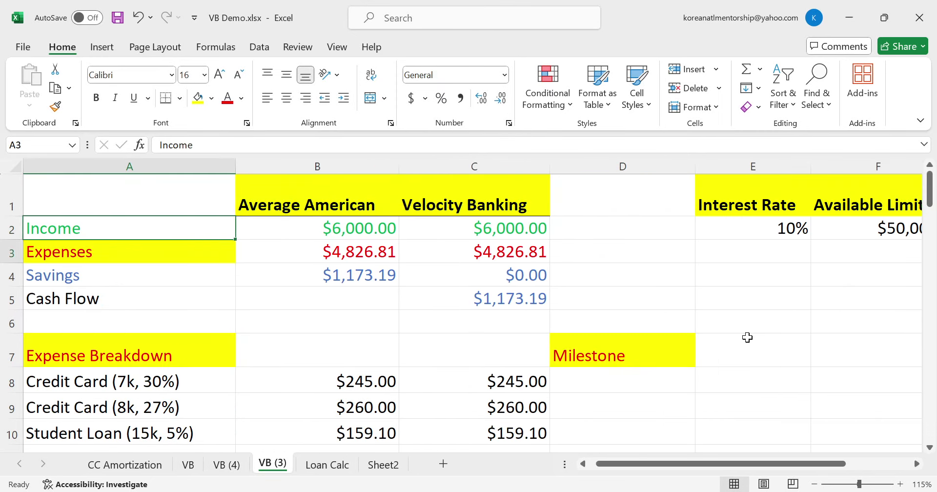
pyautogui.press('Down')
pyautogui.press('Down')
pyautogui.hotkey('shift', 'Down')
pyautogui.press('Right')
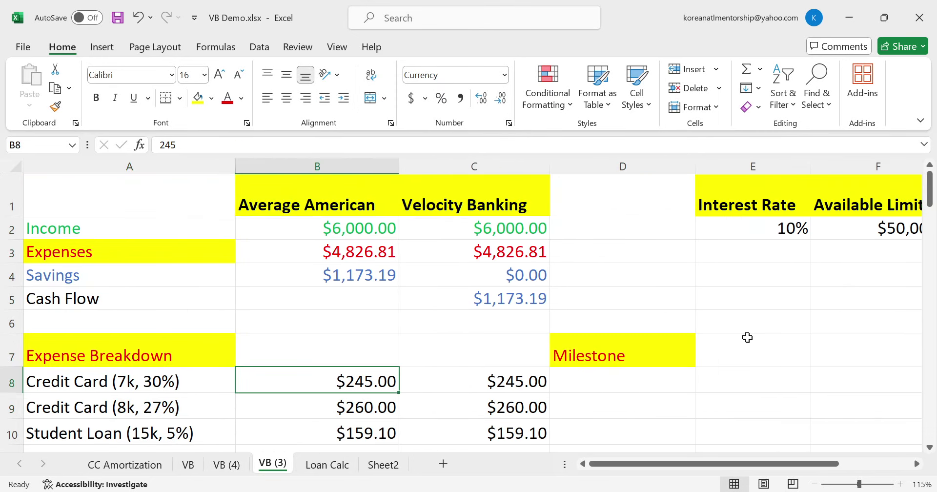
pyautogui.press('Right')
pyautogui.write('0')
pyautogui.press('Return')
pyautogui.write('0')
pyautogui.press('Return')
# Check the recalculated Velocity Banking cash flow in C5
pyautogui.press('Up')
pyautogui.press('Up')
pyautogui.press('Up')
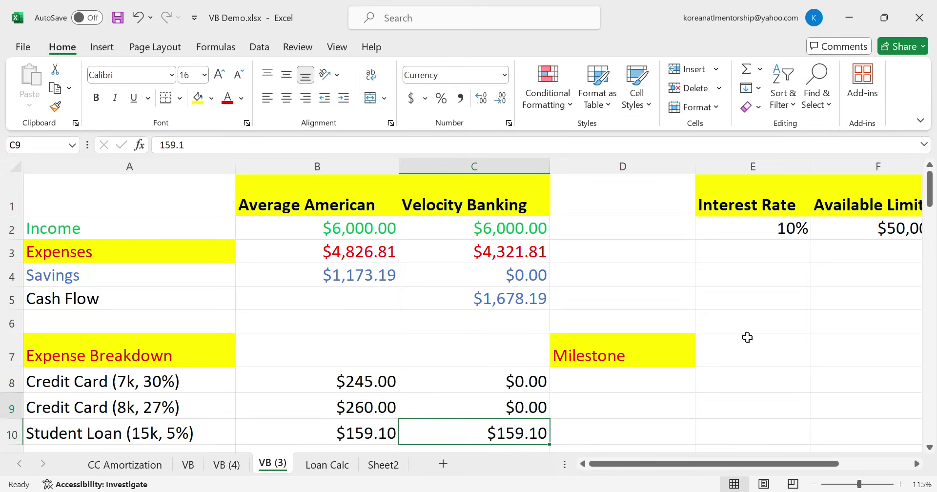
pyautogui.press('Left')
pyautogui.press('Up')
pyautogui.press('Up')
pyautogui.press('Up')
pyautogui.press('Right')
pyautogui.press('Down')
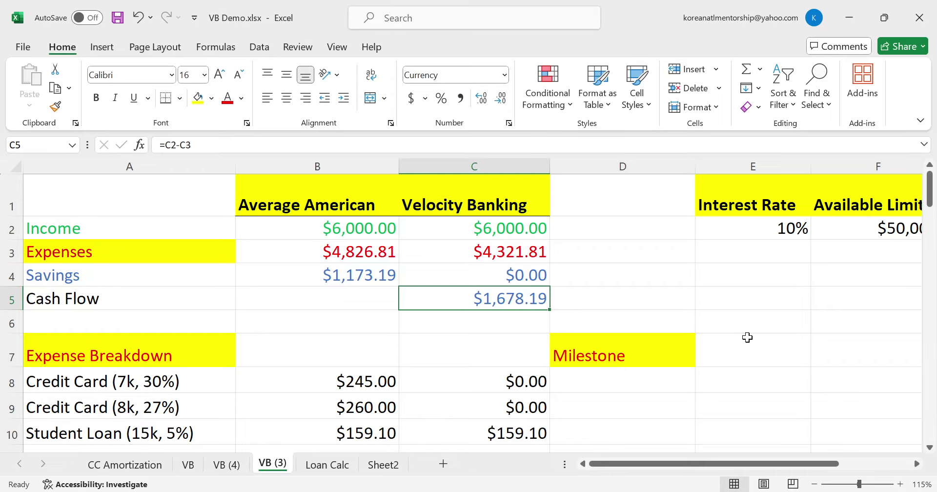
# Enter the notes "PAYCHECK-> LOC" in D2 and "EXP <- LOC" in D3, beside the income and expenses
pyautogui.press('Up')
pyautogui.press('Up')
pyautogui.press('Up')
pyautogui.press('Right')
pyautogui.write('PA')
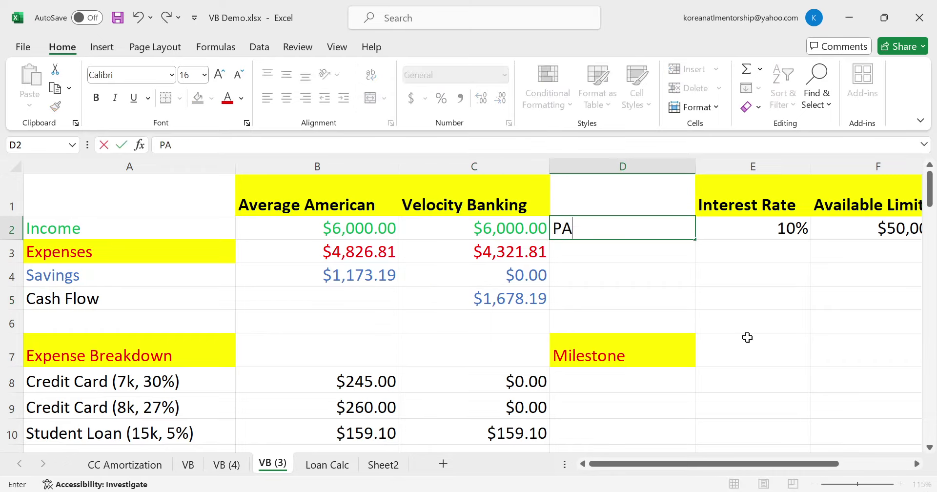
pyautogui.write('YCHECK-> LOC')
pyautogui.press('Return')
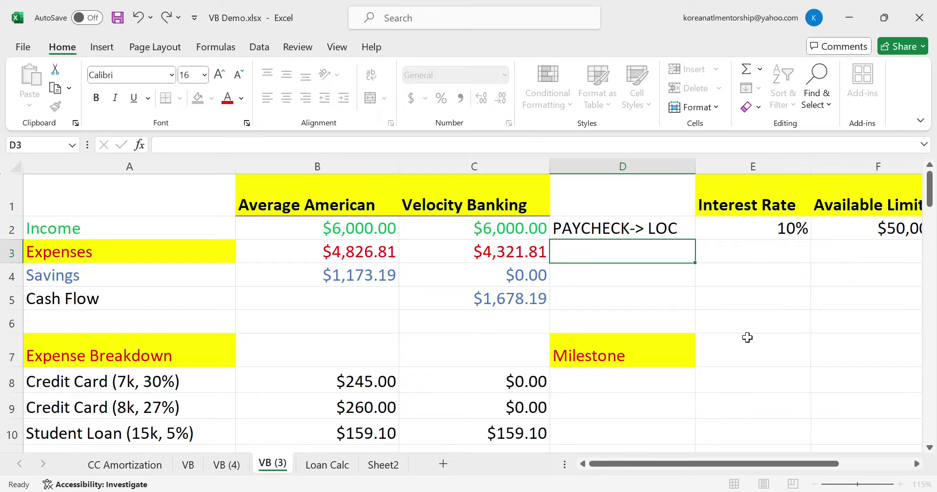
pyautogui.write('EXP <- LOC')
pyautogui.press('Return')
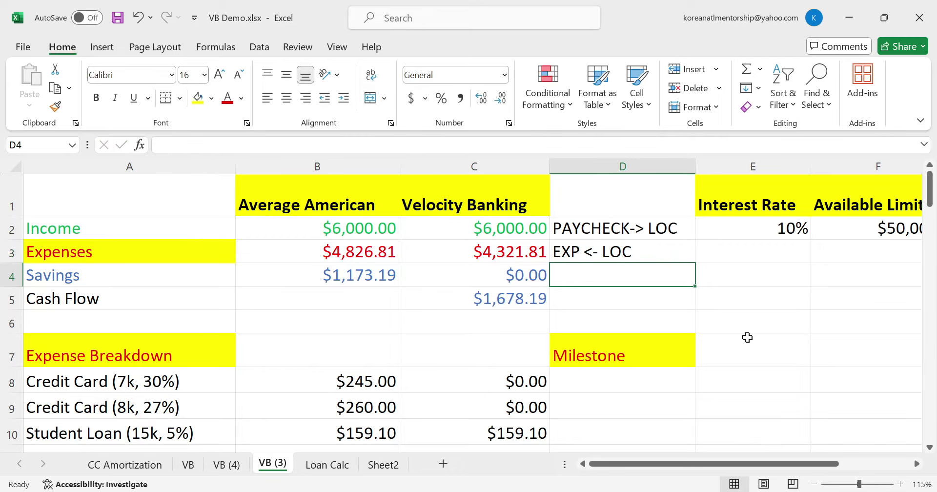
# Add the next month number in I3 with the formula =I2+1
pyautogui.press('Left')
pyautogui.press('Down')
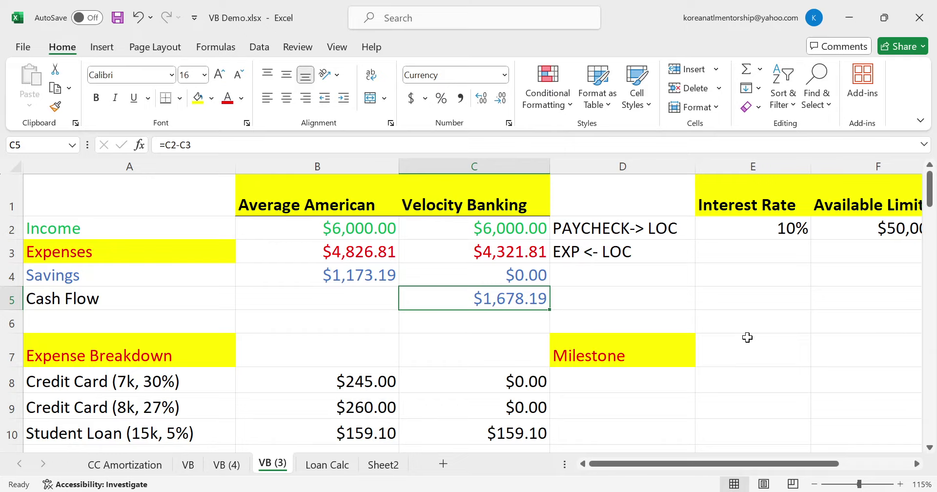
pyautogui.press('Up')
pyautogui.press('Right')
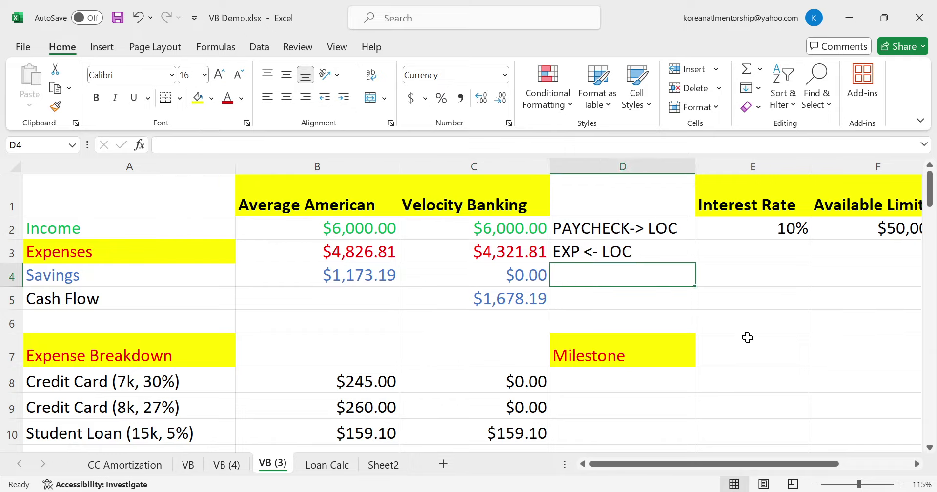
pyautogui.press('Up')
pyautogui.press('Right')
pyautogui.press('Right')
pyautogui.press('Right')
pyautogui.press('Right')
pyautogui.press('Right')
pyautogui.press('Right')
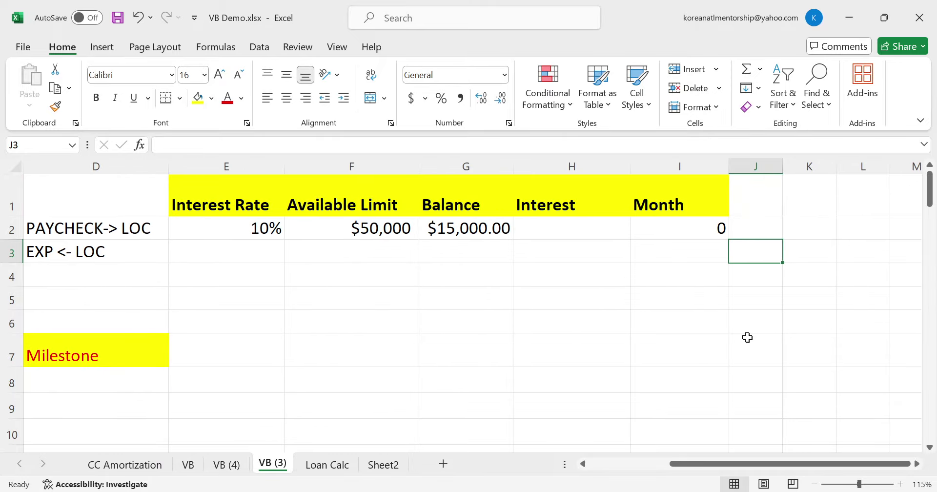
pyautogui.press('Left')
pyautogui.write('=i2+1')
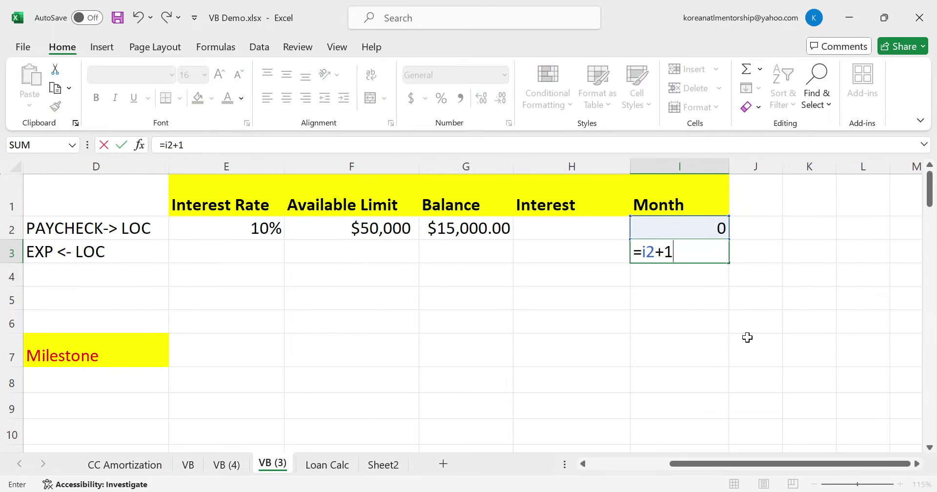
pyautogui.press('Return')
# Calculate the month 1 line of credit balance in G3 with =G2+H2-1678.19
pyautogui.press('Left')
pyautogui.press('Up')
pyautogui.press('Left')
pyautogui.press('Up')
pyautogui.press('Down')
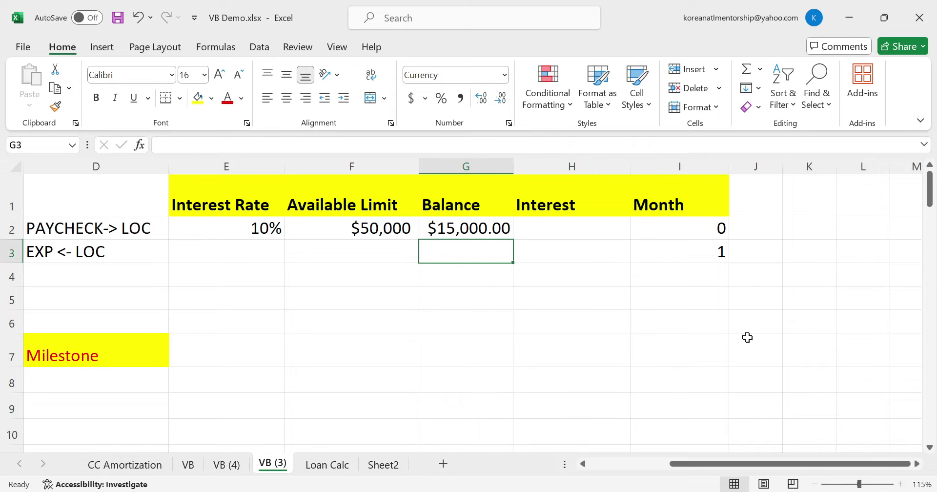
pyautogui.write('=g2+h2')
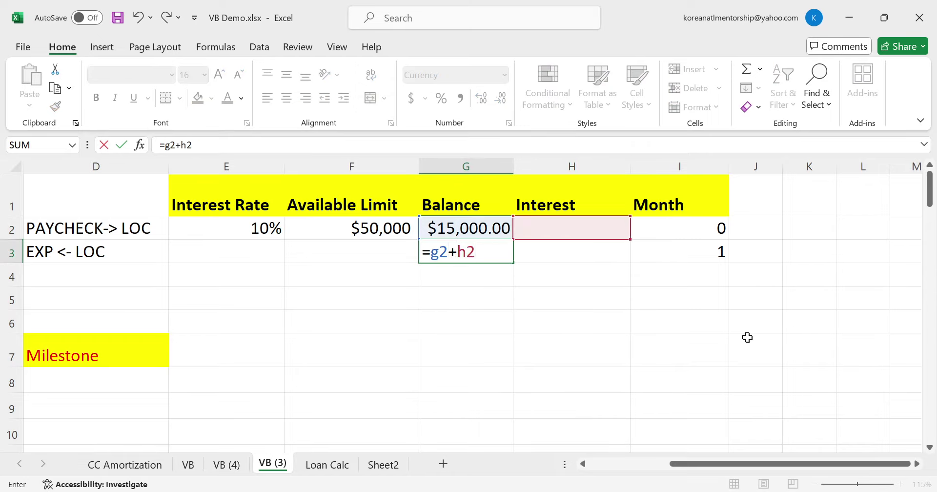
pyautogui.write('-')
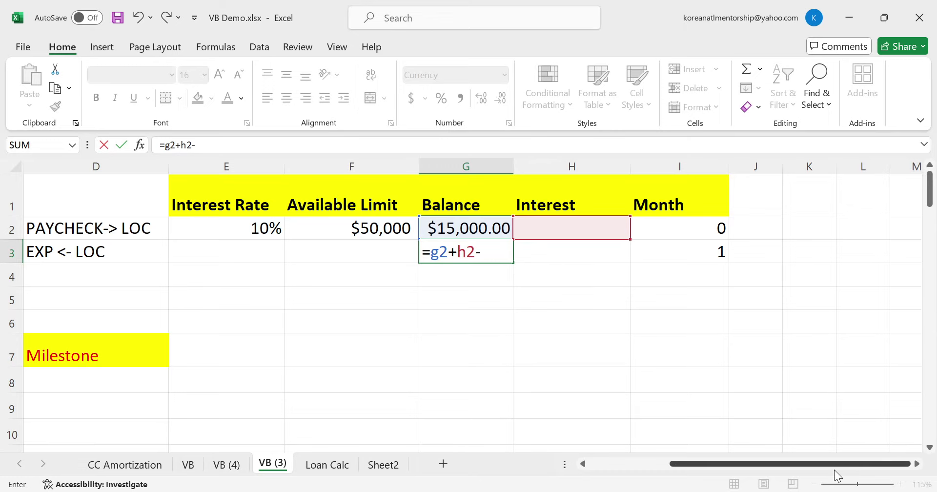
pyautogui.hscroll(-3, 801, 475)
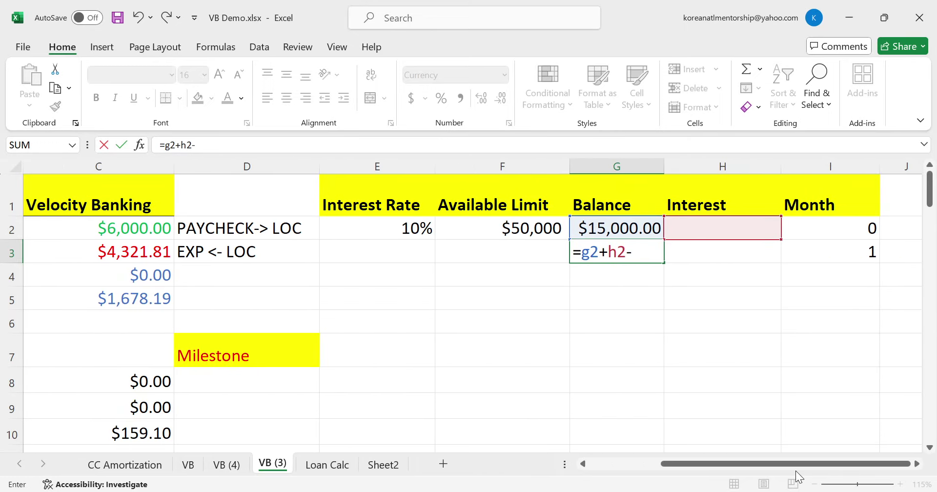
pyautogui.write('1678.19')
pyautogui.press('Return')
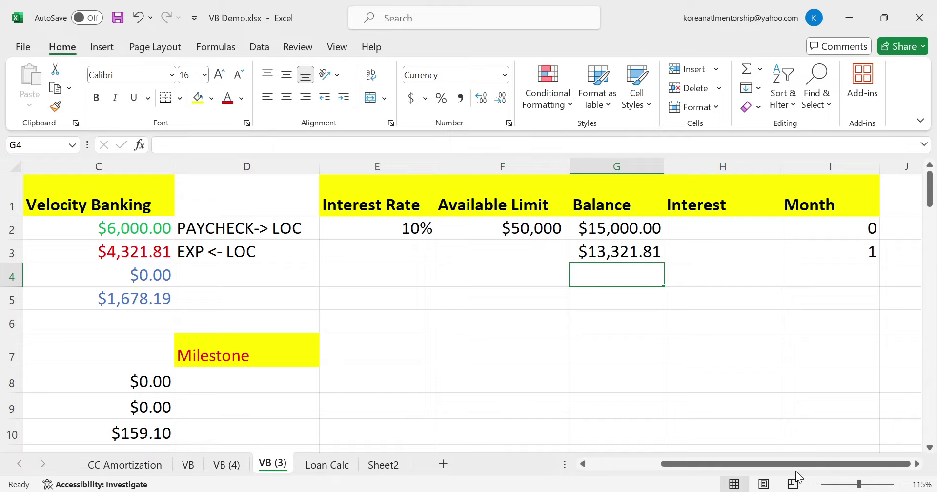
# Calculate the month 1 interest in H3 as the average balance at 10% per year with =AVERAGE(G3,G2)*.1/12
pyautogui.press('Up')
pyautogui.press('Right')
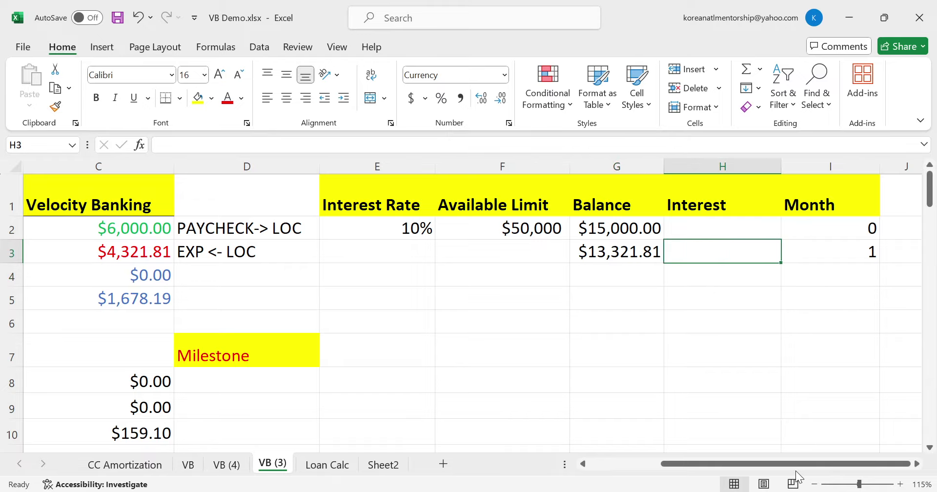
pyautogui.click(760, 68)
pyautogui.click(760, 107)
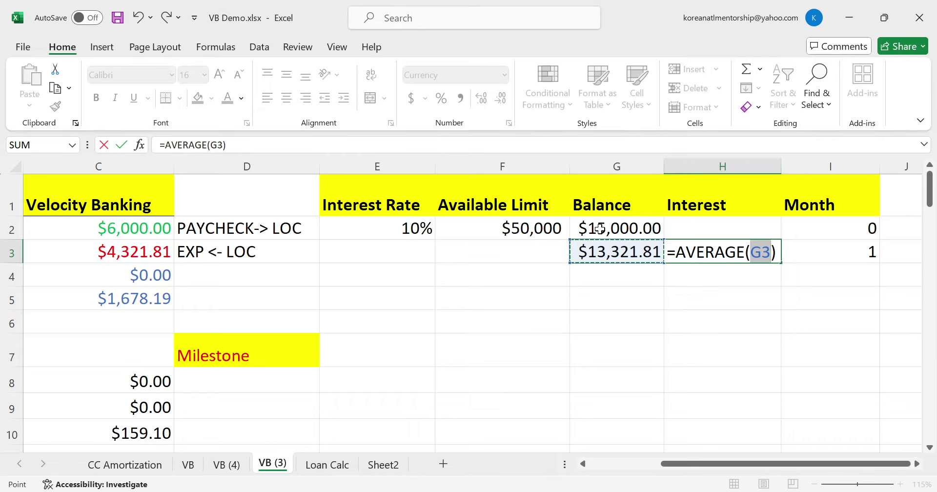
pyautogui.keyDown('ctrl'); pyautogui.click(600, 229); pyautogui.keyUp('ctrl')
pyautogui.click(217, 148)
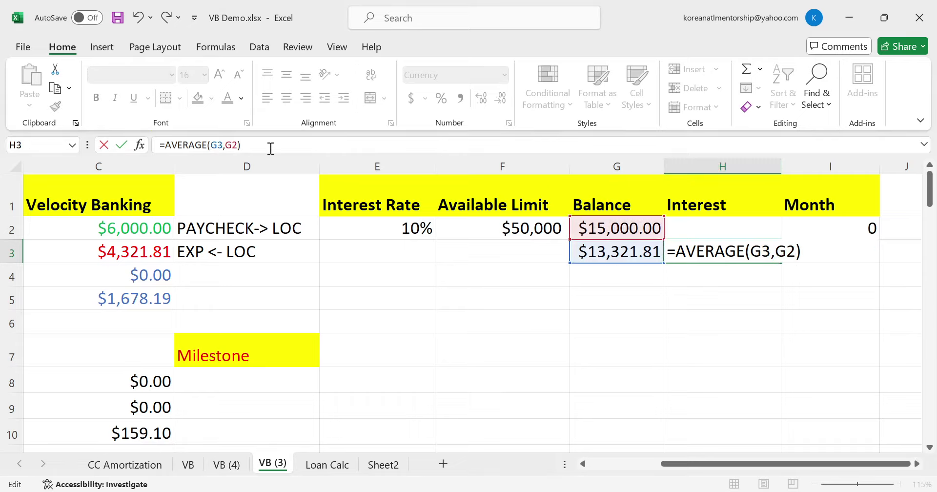
pyautogui.write('*.1/12')
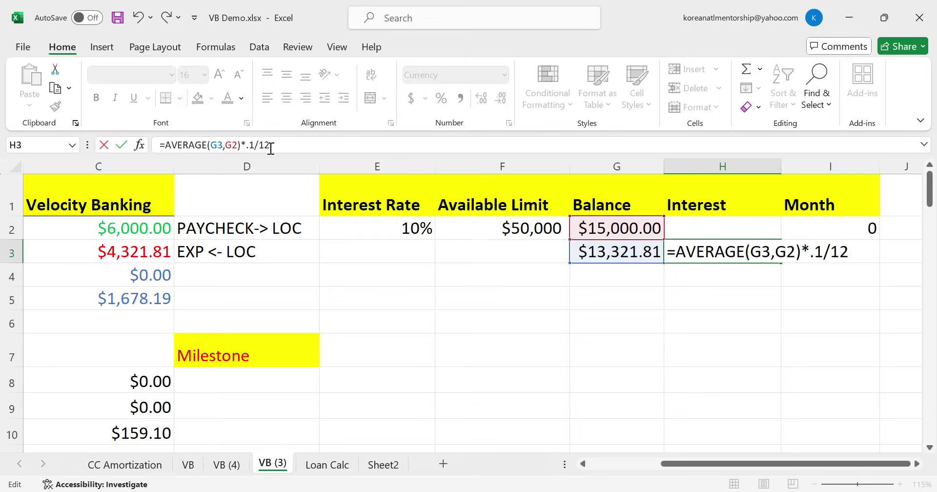
pyautogui.press('Return')
pyautogui.press('Up')
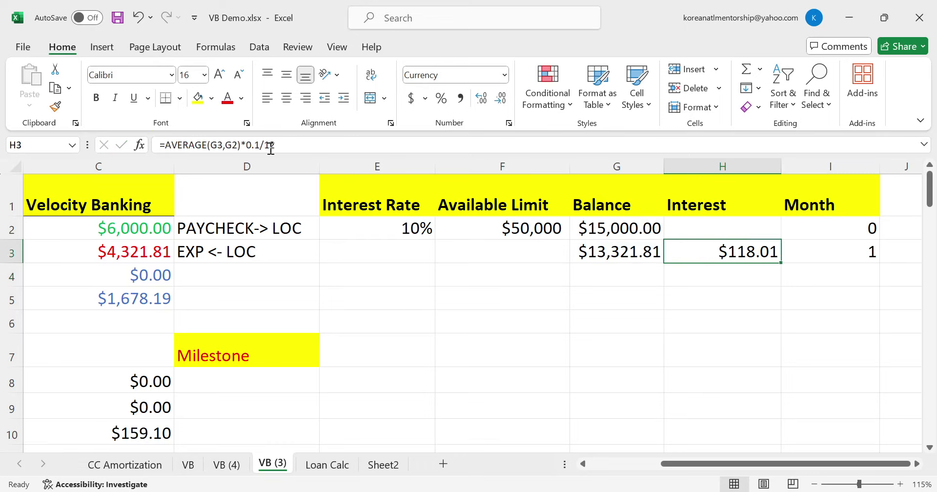
# Copy the balance, interest and month formulas from G3:I3 down through row 12, covering months 2 to 10
pyautogui.press('Left')
pyautogui.hotkey('shift', 'Right')
pyautogui.hotkey('shift', 'Right')
pyautogui.hotkey('ctrl', 'c')
pyautogui.press('Down')
pyautogui.hotkey('ctrl', 'v')
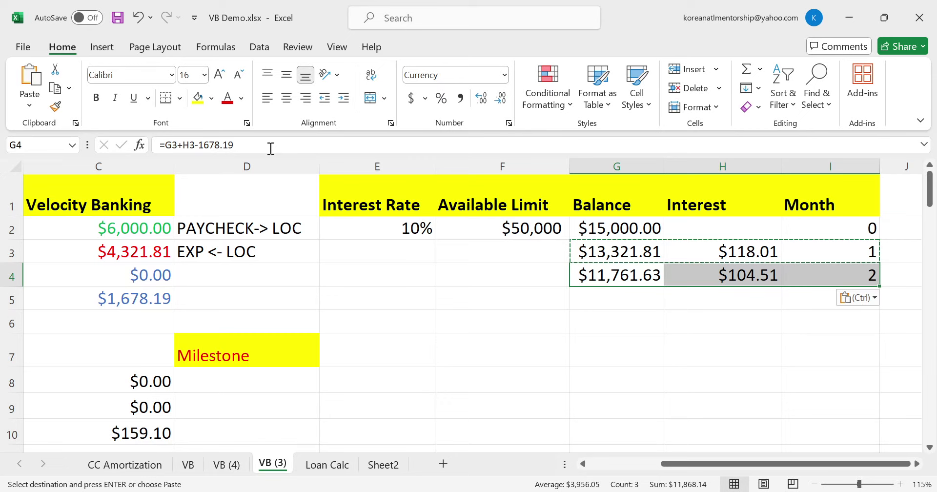
pyautogui.press('Down')
pyautogui.hotkey('ctrl', 'v')
pyautogui.press('Down')
pyautogui.hotkey('ctrl', 'v')
pyautogui.press('Down')
pyautogui.hotkey('ctrl', 'v')
pyautogui.press('Down')
pyautogui.hotkey('ctrl', 'v')
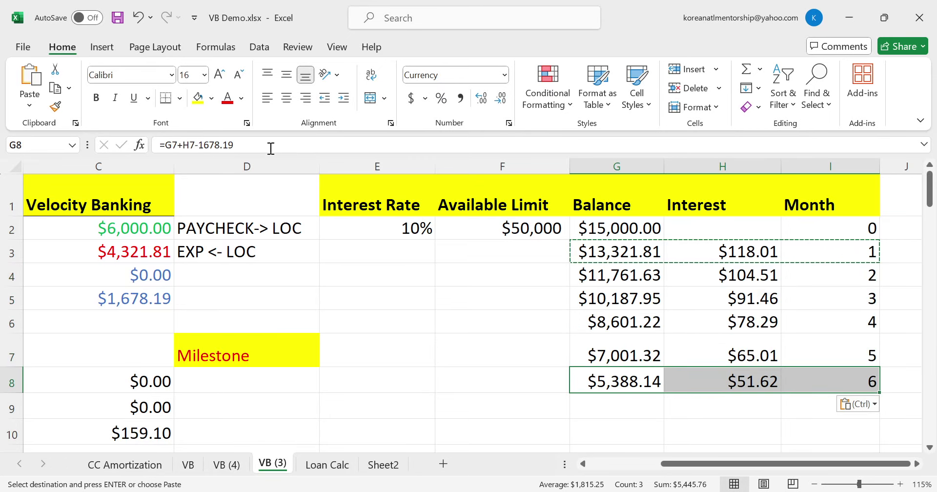
pyautogui.press('Down')
pyautogui.hotkey('ctrl', 'v')
pyautogui.press('Down')
pyautogui.hotkey('ctrl', 'v')
pyautogui.press('Down')
pyautogui.hotkey('ctrl', 'v')
pyautogui.press('Down')
pyautogui.hotkey('ctrl', 'v')
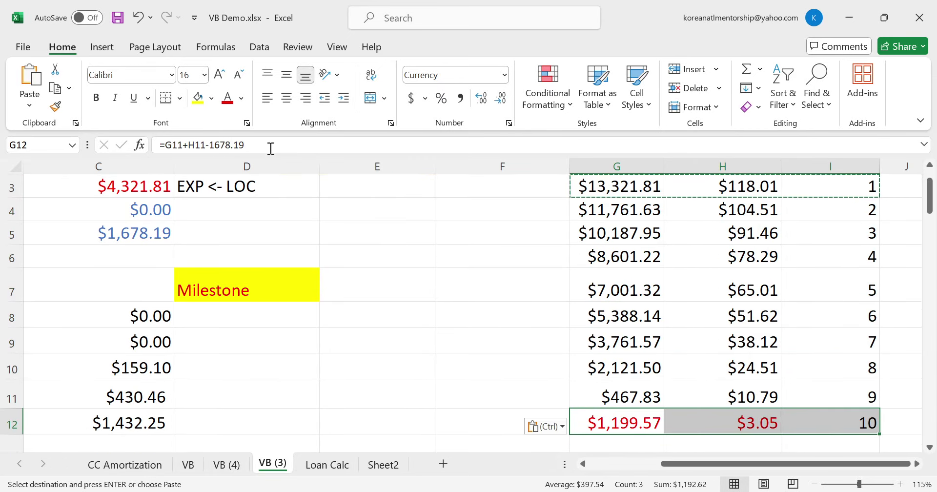
# Highlight the month 10 balance in G12 with yellow fill
pyautogui.click(603, 393)
pyautogui.click(605, 415)
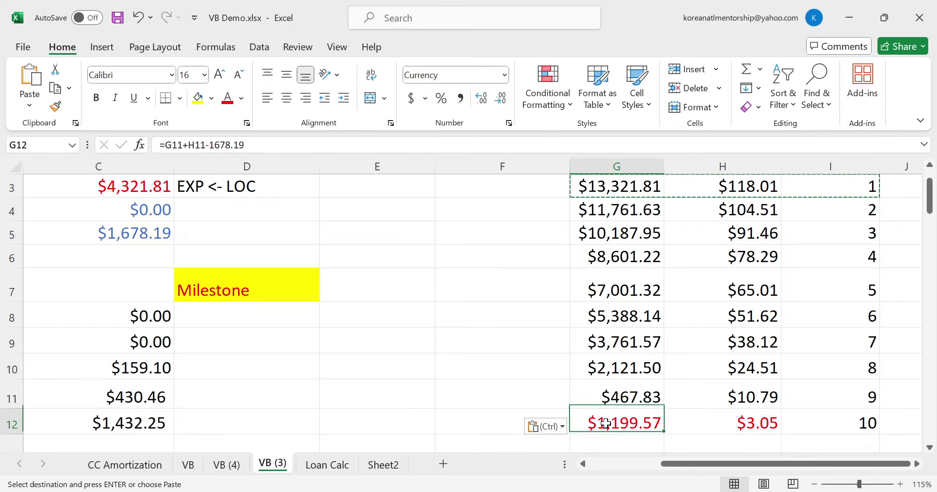
pyautogui.click(205, 100)
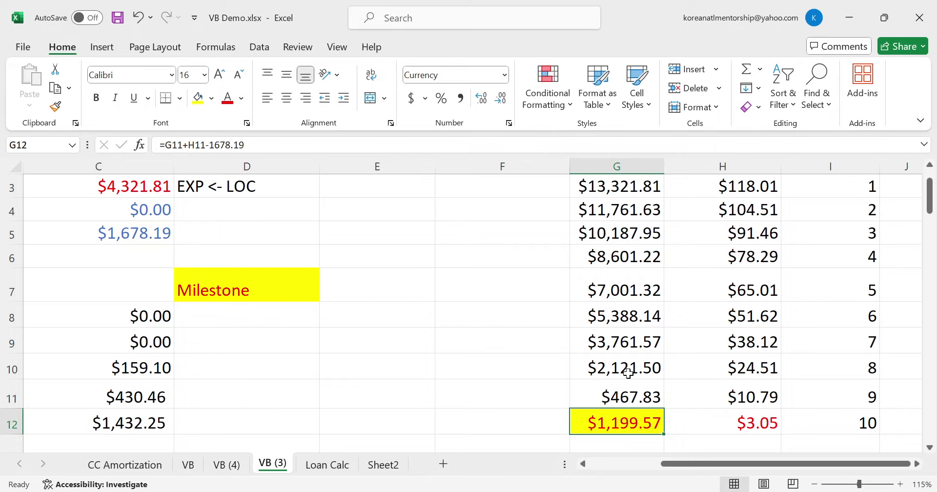
# Review the paid-off credit cards and the remaining student loan, auto loan and mortgage in the expense breakdown
pyautogui.click(156, 322)
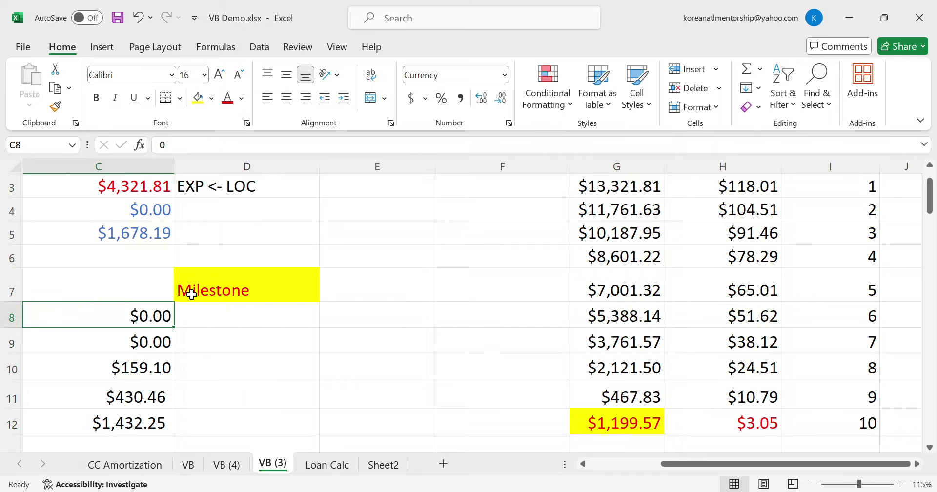
pyautogui.press('Left')
pyautogui.press('Left')
pyautogui.press('Tab')
pyautogui.press('Return')
pyautogui.press('Return')
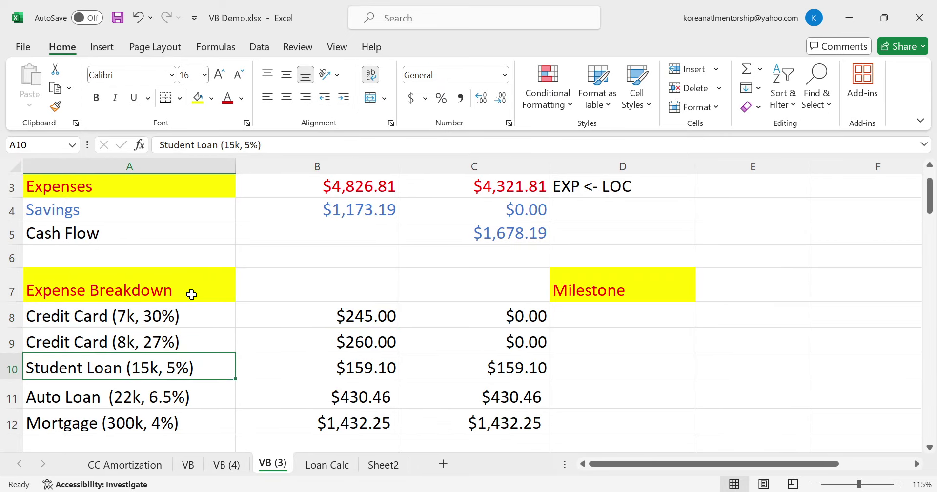
pyautogui.press('Down')
pyautogui.press('Down')
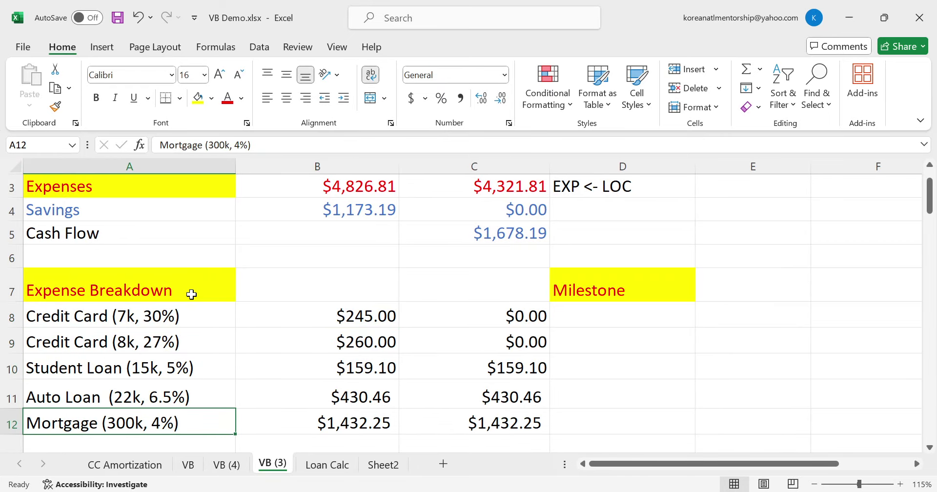
# Review the paycheck and expense notes, and examine the line of credit's balance and month columns
pyautogui.press('Up')
pyautogui.press('Up')
pyautogui.press('Up')
pyautogui.press('Up')
pyautogui.press('Up')
pyautogui.press('Up')
pyautogui.press('Up')
pyautogui.press('Up')
pyautogui.press('Up')
pyautogui.press('Up')
pyautogui.press('Right')
pyautogui.press('Right')
pyautogui.press('Right')
pyautogui.press('Down')
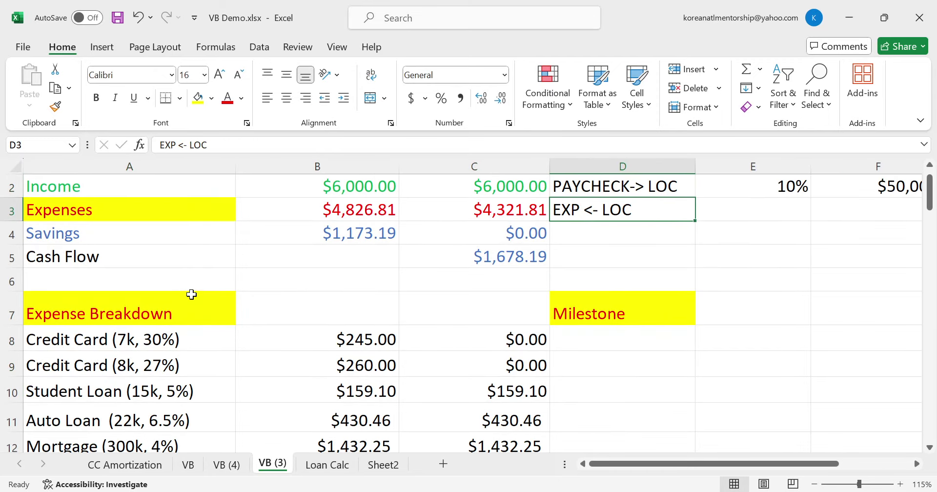
pyautogui.press('Right')
pyautogui.press('Right')
pyautogui.press('Right')
pyautogui.press('Up')
pyautogui.press('Up')
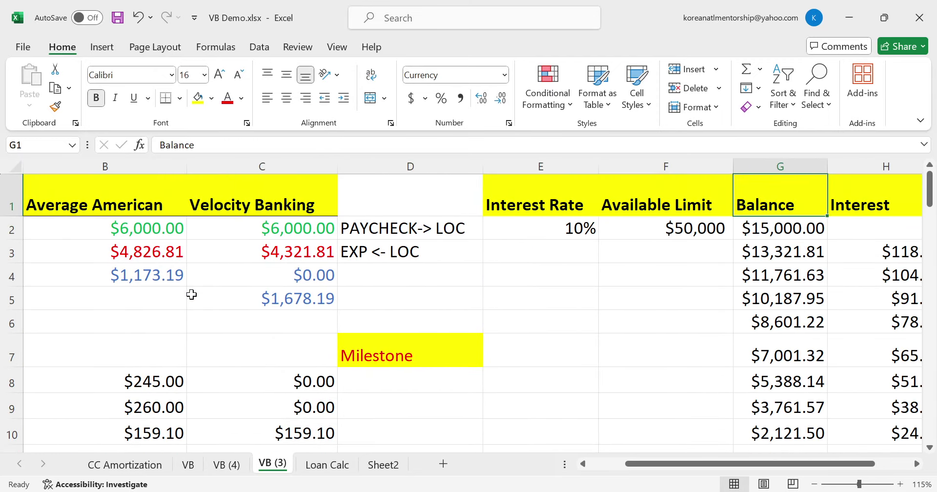
pyautogui.press('Down')
pyautogui.press('Right')
pyautogui.press('Right')
pyautogui.press('Down')
pyautogui.press('Down')
pyautogui.press('Down')
pyautogui.press('Down')
pyautogui.press('Down')
pyautogui.press('Down')
pyautogui.press('Down')
pyautogui.press('Down')
pyautogui.press('Down')
pyautogui.press('Down')
pyautogui.press('Down')
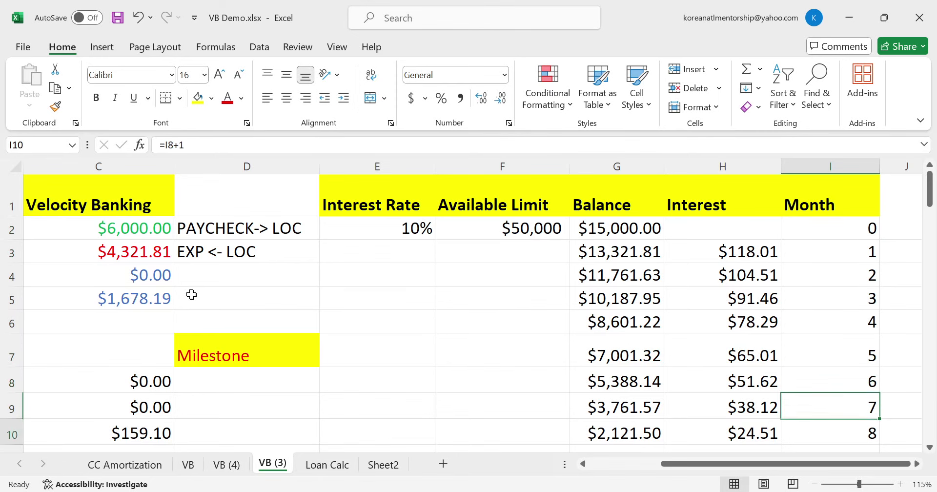
# Enter the milestone "10 months, 15k" in D8 for the 7k credit card
pyautogui.press('Left')
pyautogui.press('Home')
pyautogui.press('Up')
pyautogui.press('Up')
pyautogui.press('Up')
pyautogui.press('Up')
pyautogui.press('Up')
pyautogui.press('Up')
pyautogui.press('Up')
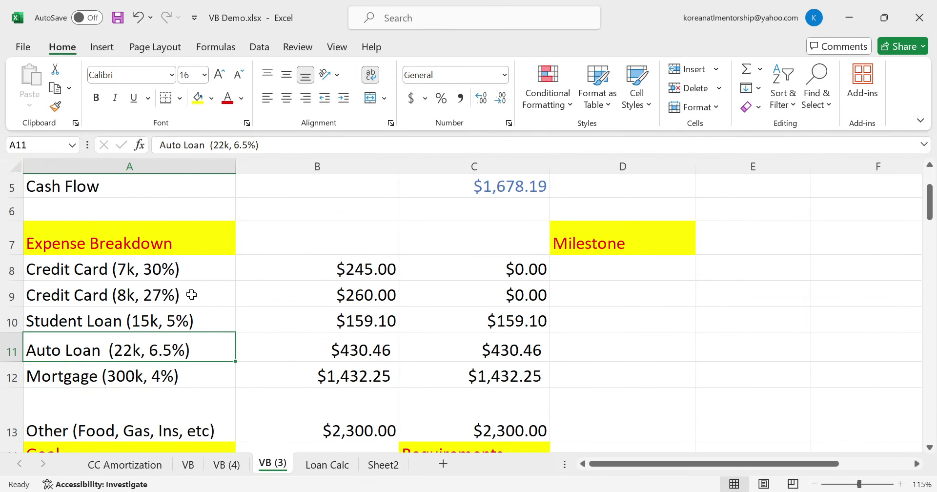
pyautogui.press('Right')
pyautogui.press('Right')
pyautogui.press('Right')
pyautogui.press('Down')
pyautogui.press('Down')
pyautogui.write('1')
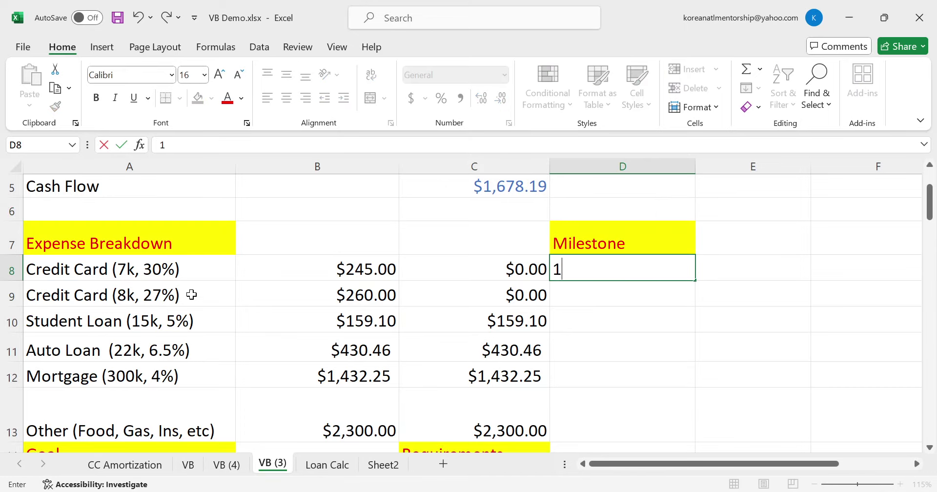
pyautogui.write('0 months, 15k')
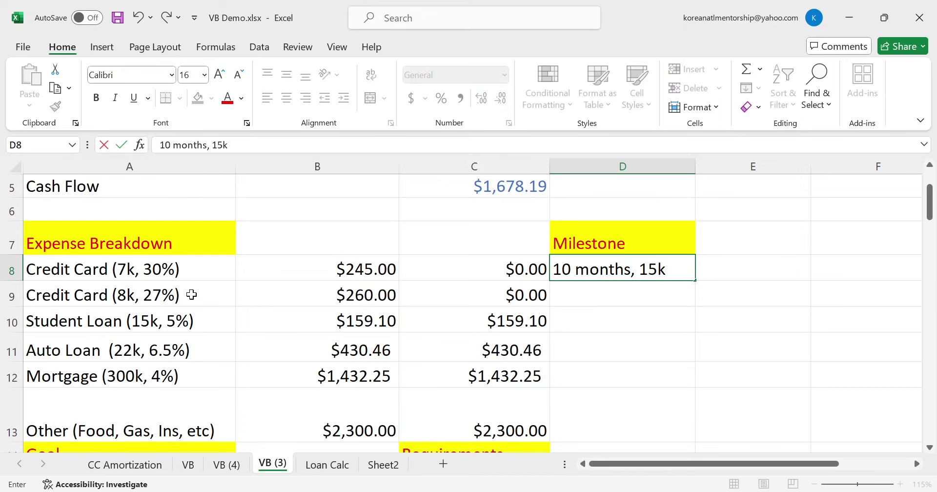
pyautogui.press('Return')
# Copy the 7k credit card's milestone to D9 for the 8k credit card
pyautogui.press('Up')
pyautogui.hotkey('ctrl', 'c')
pyautogui.press('Down')
pyautogui.hotkey('ctrl', 'v')
pyautogui.press('Left')
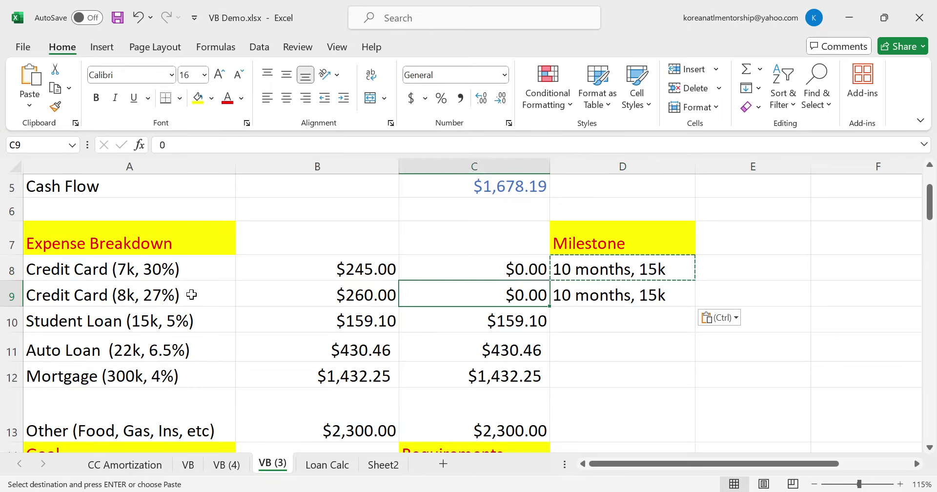
# Review the remaining debts, and examine the payment, latest balance and CFI formulas for the loans on the Loan Calc sheet
pyautogui.press('Down')
pyautogui.press('Left')
pyautogui.press('Left')
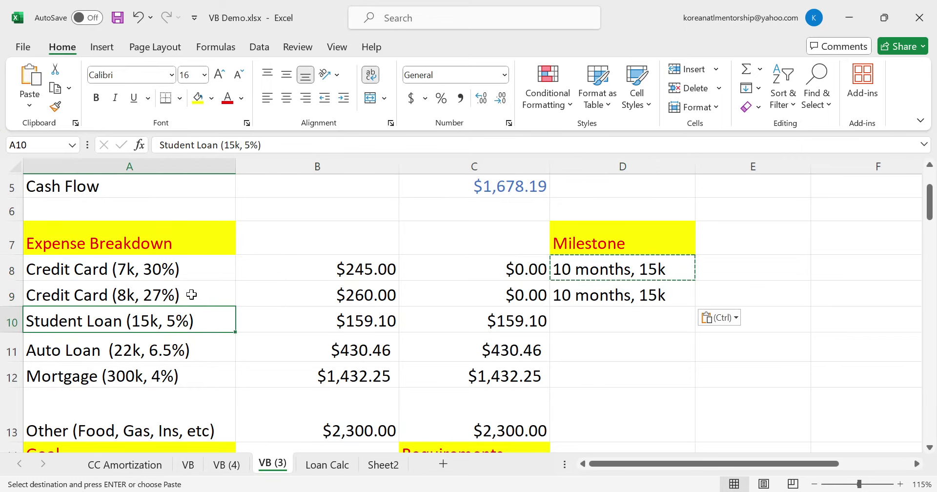
pyautogui.press('Down')
pyautogui.press('Down')
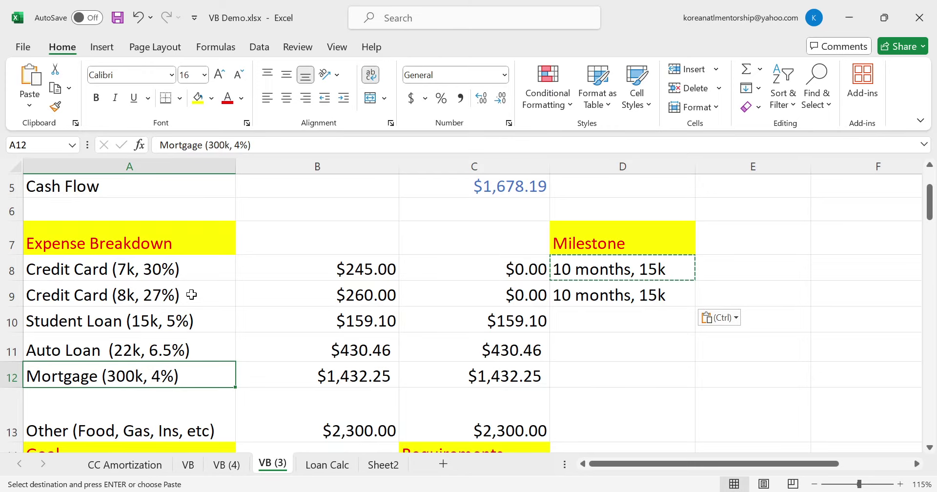
pyautogui.click(339, 474)
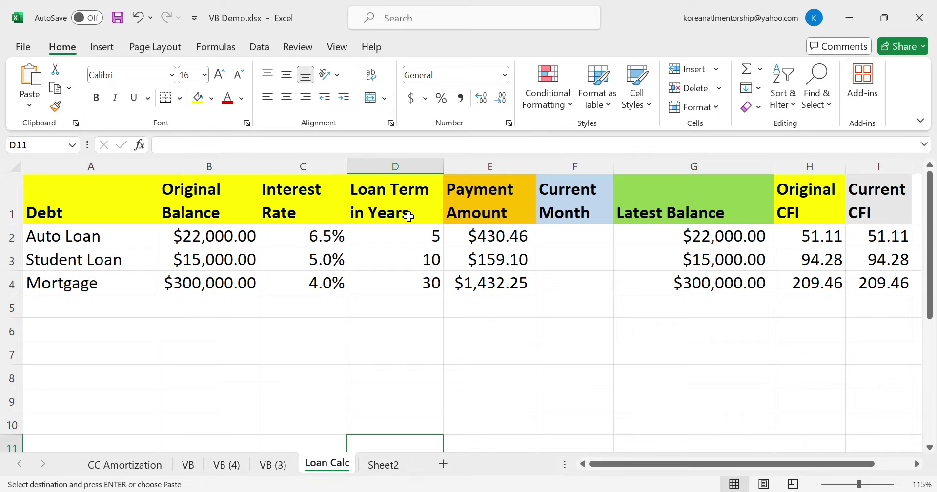
pyautogui.click(483, 238)
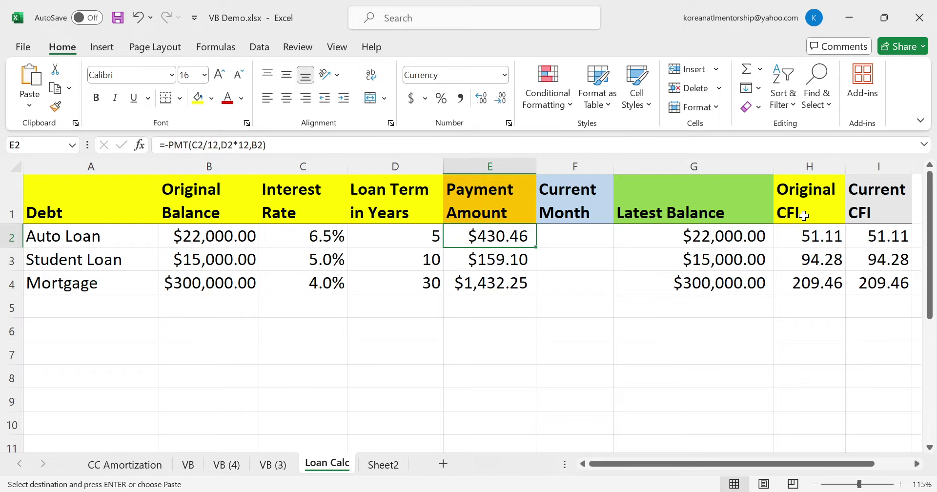
pyautogui.click(799, 235)
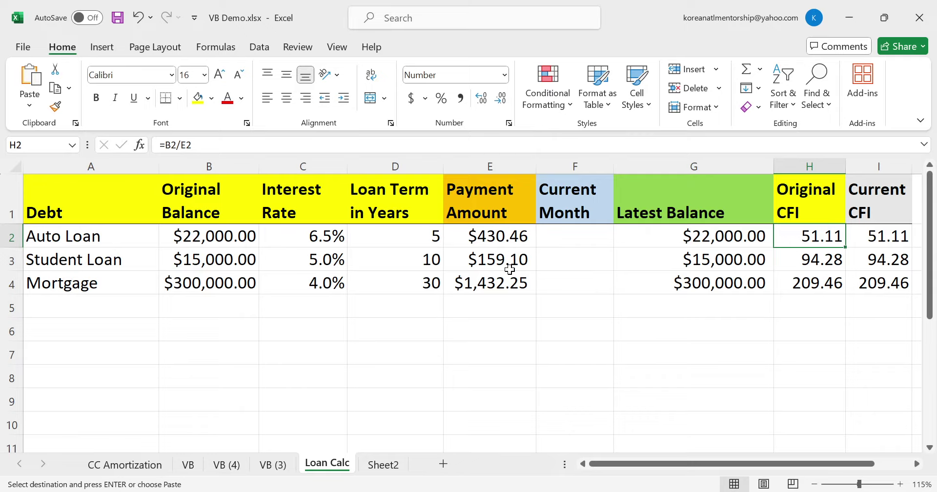
pyautogui.click(699, 238)
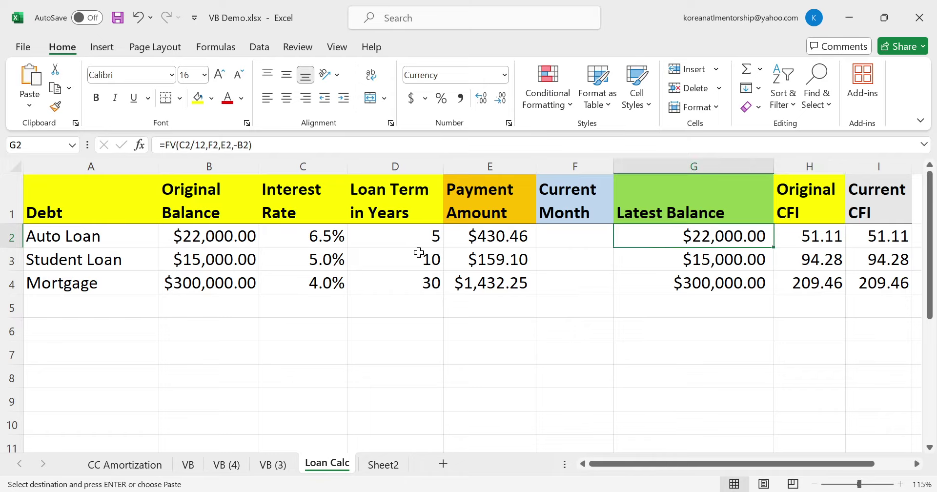
pyautogui.click(483, 237)
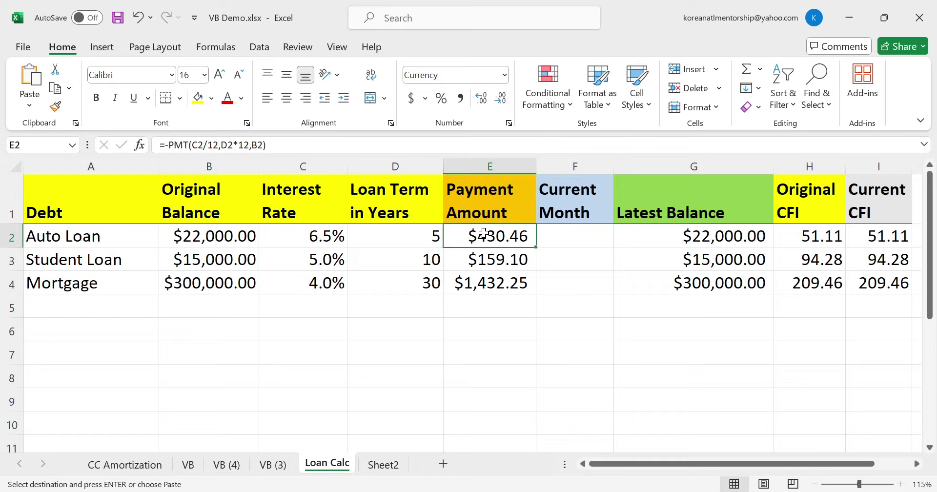
pyautogui.click(707, 276)
pyautogui.click(486, 280)
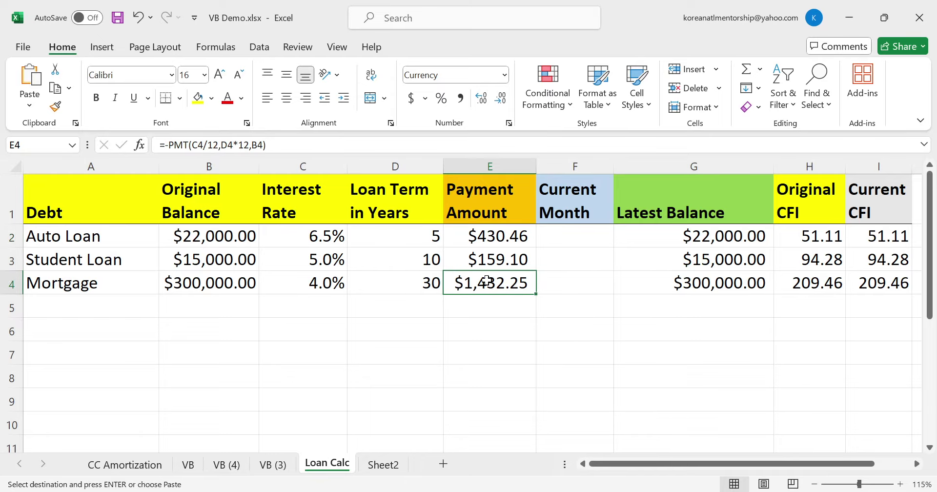
pyautogui.click(690, 239)
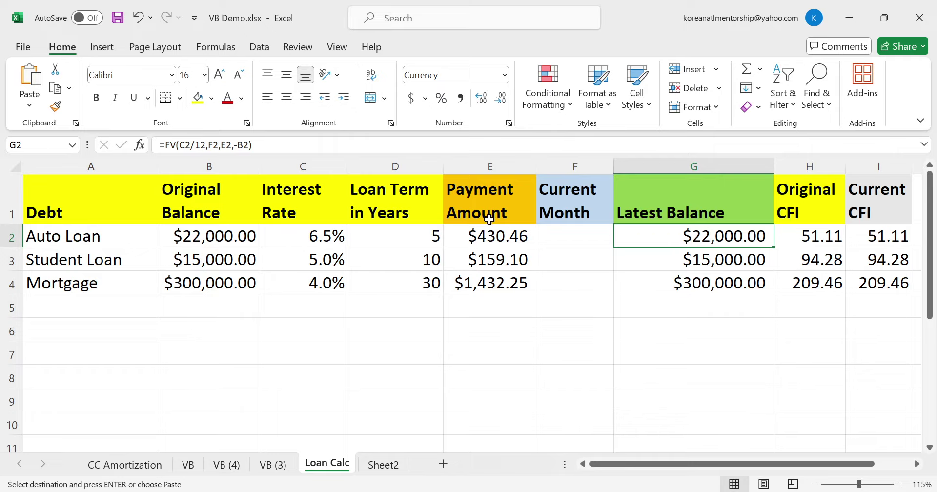
pyautogui.click(680, 280)
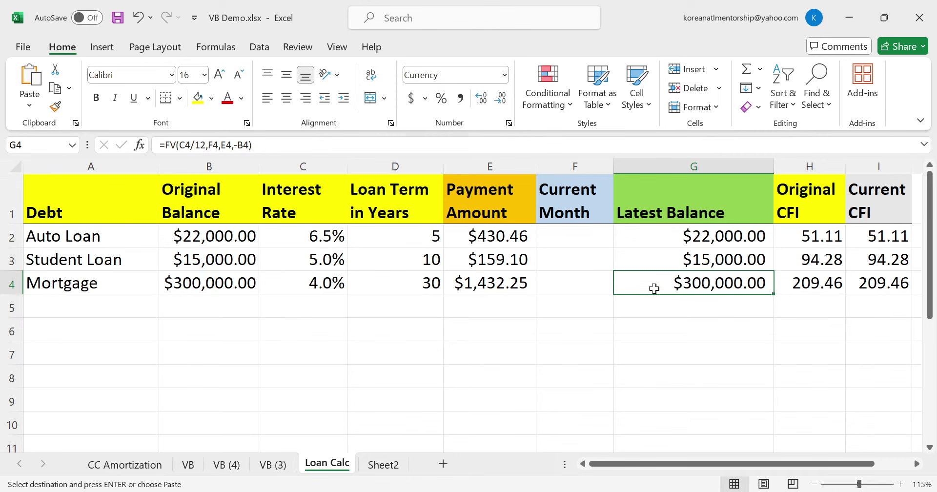
pyautogui.click(275, 467)
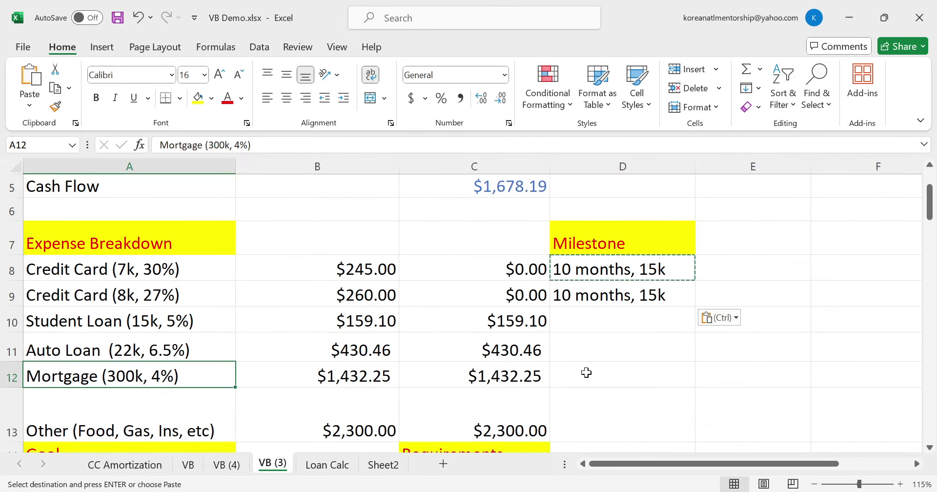
# Set the current month to 10 for the auto loan, student loan and mortgage on the Loan Calc sheet
pyautogui.click(324, 468)
pyautogui.click(599, 237)
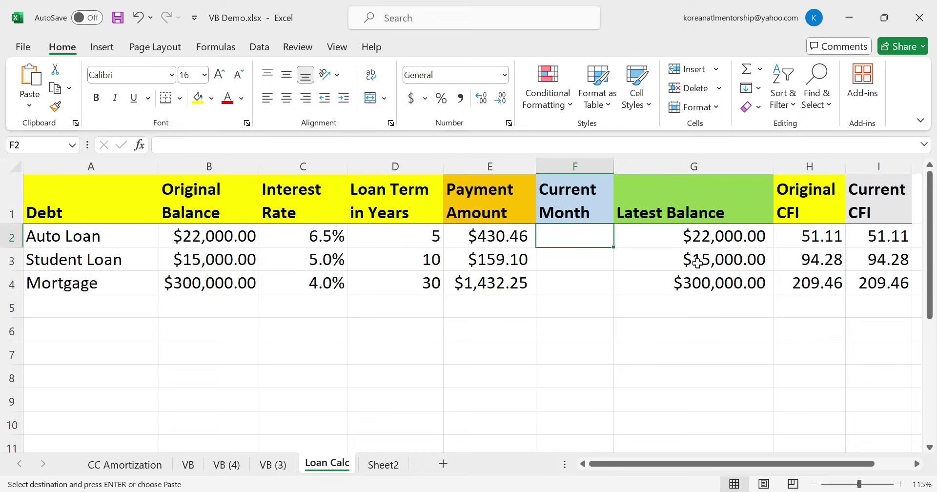
pyautogui.write('10')
pyautogui.press('Return')
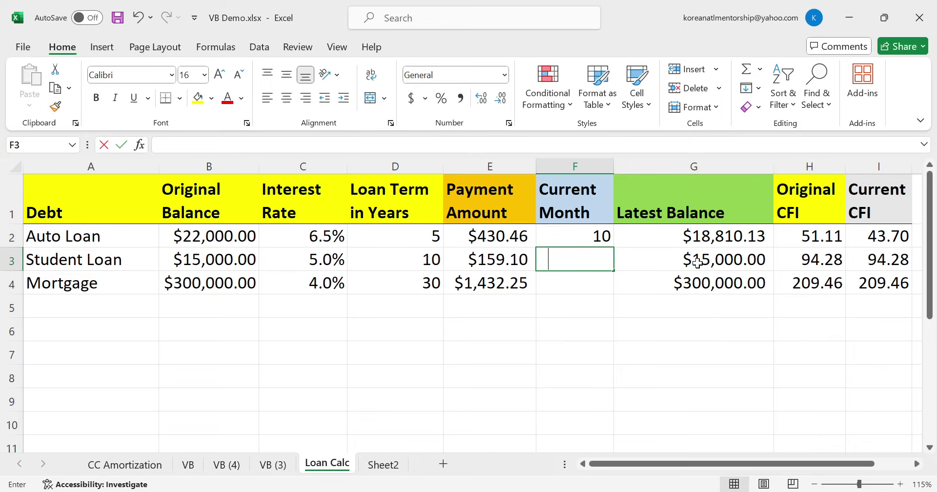
pyautogui.write('10')
pyautogui.press('Return')
pyautogui.write('10')
pyautogui.press('Return')
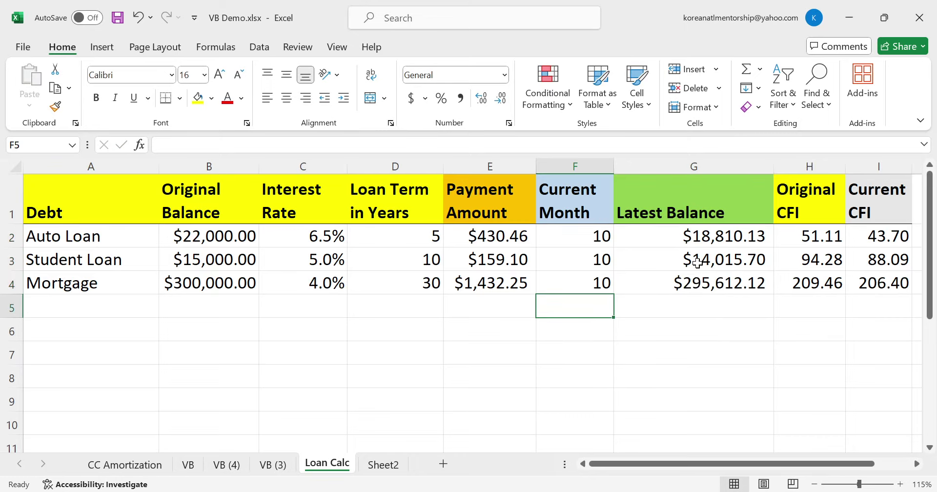
# Copy the auto loan's latest balance from Loan Calc and paste it as a value into F13 of the VB (3) sheet
pyautogui.click(698, 306)
pyautogui.click(683, 238)
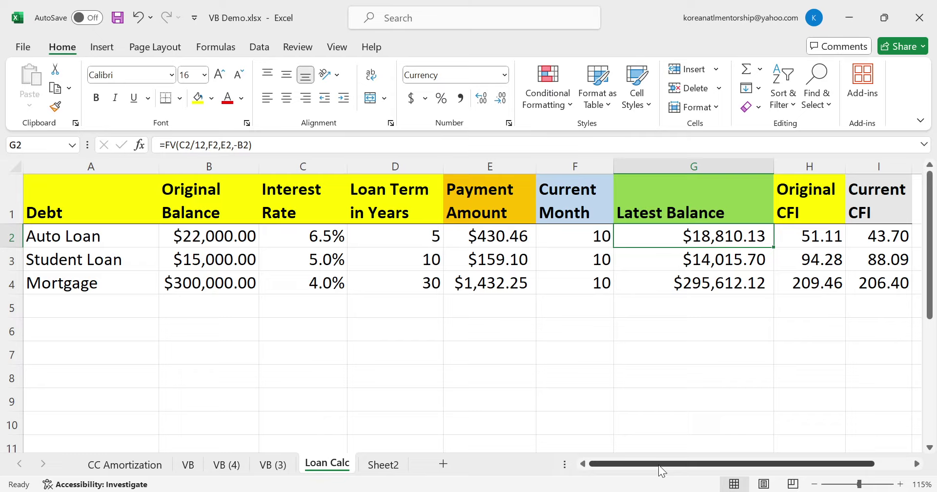
pyautogui.hotkey('ctrl', 'c')
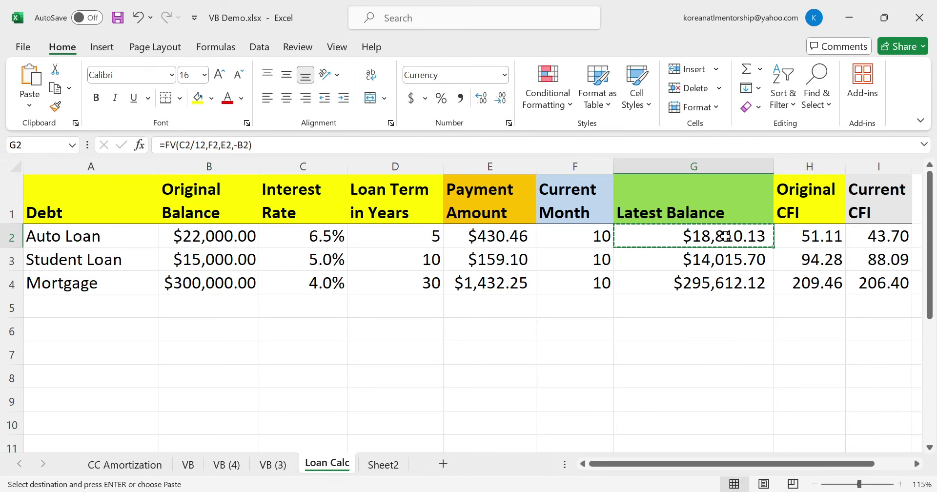
pyautogui.click(274, 463)
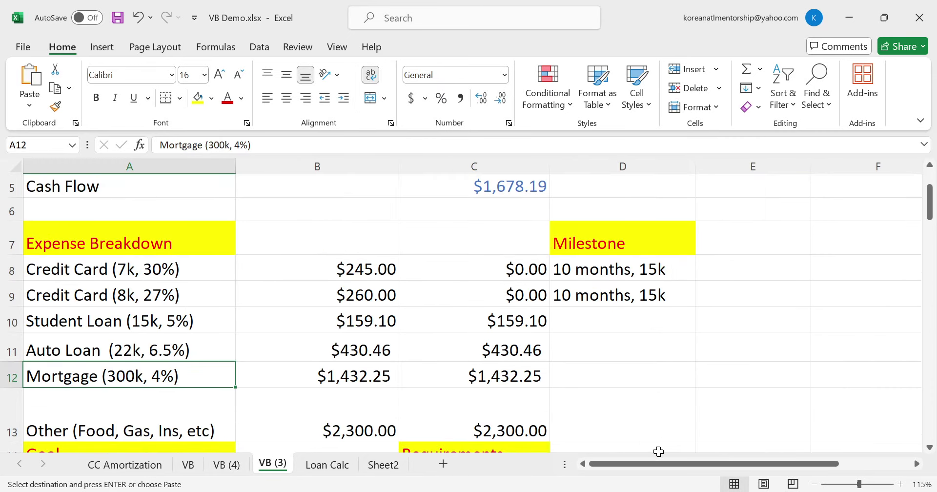
pyautogui.moveTo(658, 463); pyautogui.dragTo(734, 463)
pyautogui.scroll(-1, 527, 370)
pyautogui.click(487, 316)
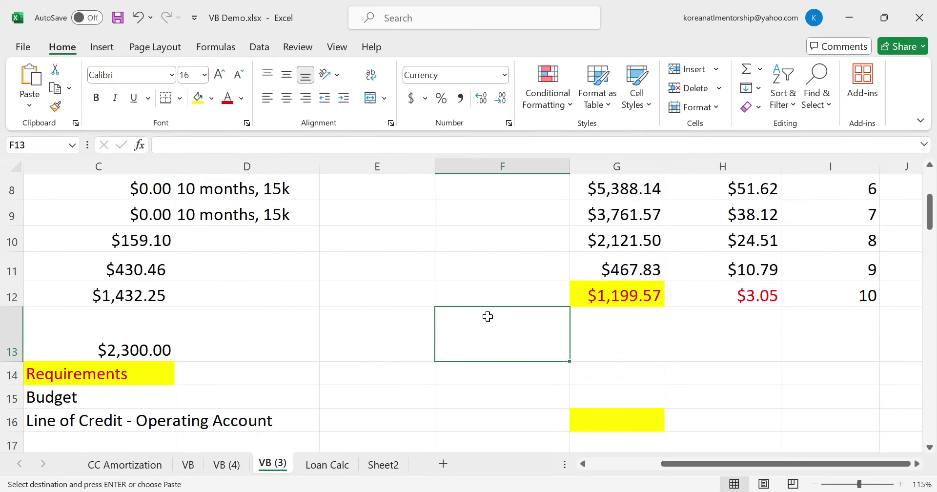
pyautogui.hotkey('ctrl', 'v')
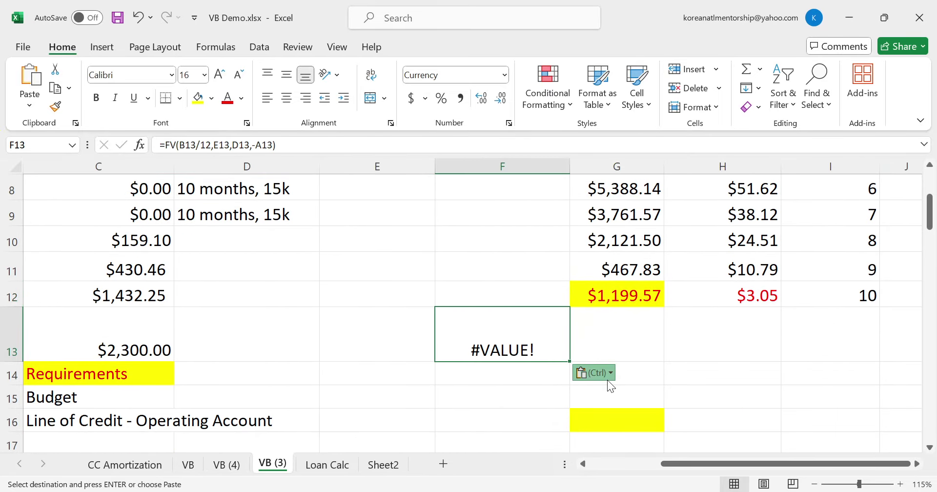
pyautogui.hotkey('ctrl', 'v')
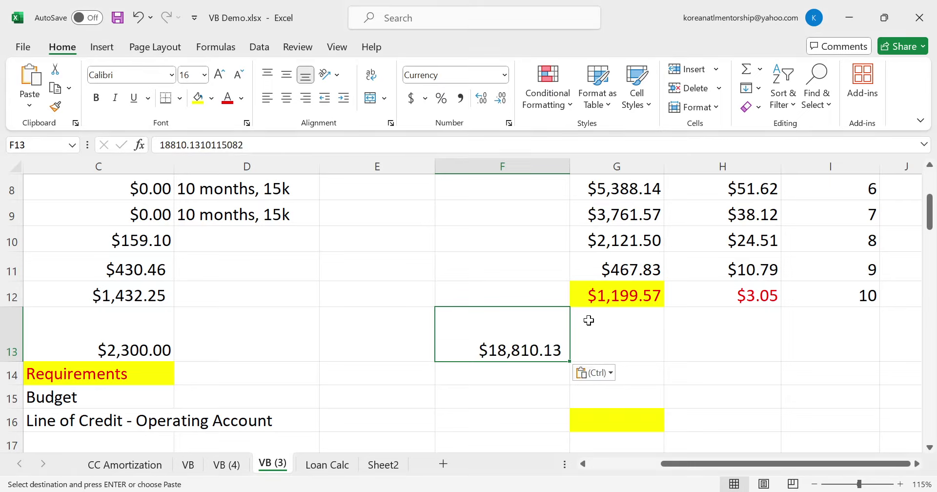
# Add the auto loan payoff of 18810.13 to the month 10 balance formula in G12
pyautogui.click(634, 292)
pyautogui.press('F2')
pyautogui.write('+')
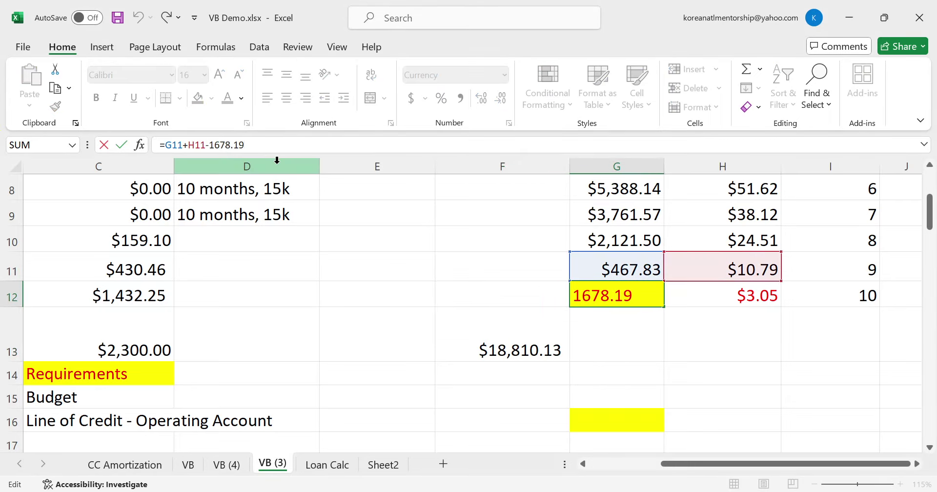
pyautogui.write('18810')
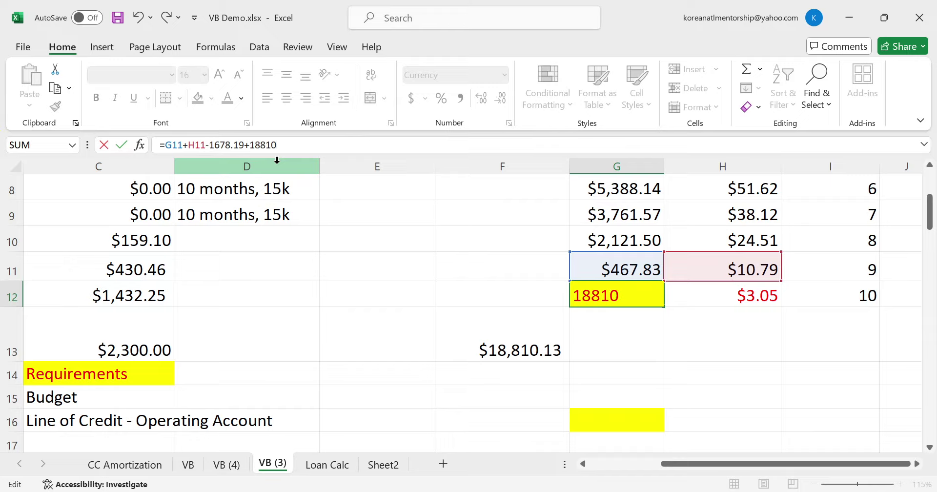
pyautogui.write('.13')
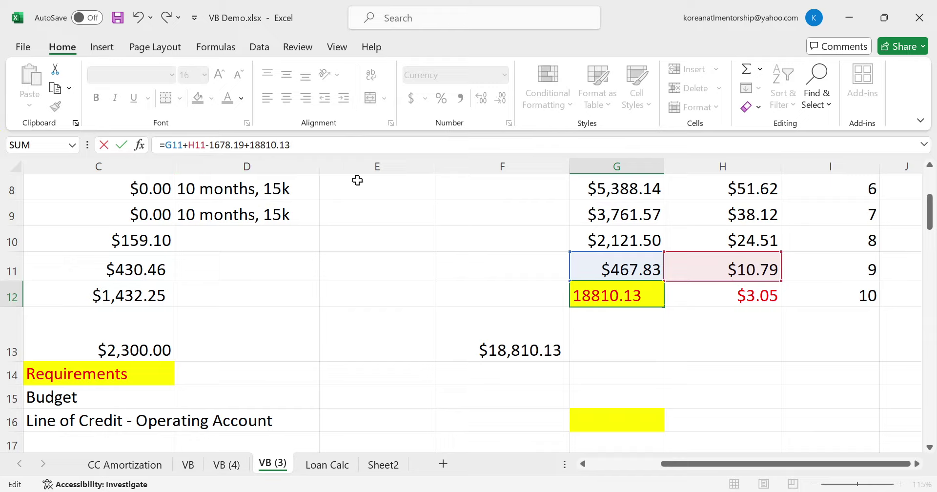
pyautogui.press('Return')
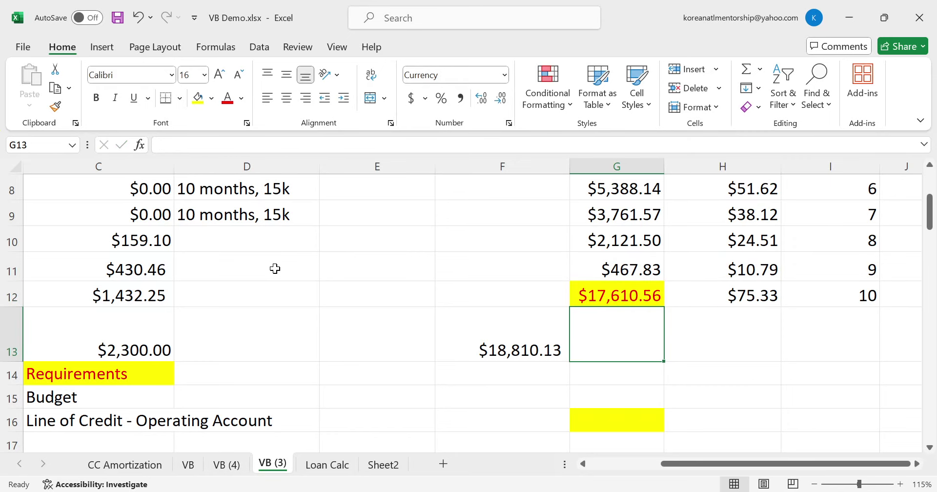
# Set the auto loan's monthly expense in the Velocity Banking column (C11) to 0
pyautogui.press('Left')
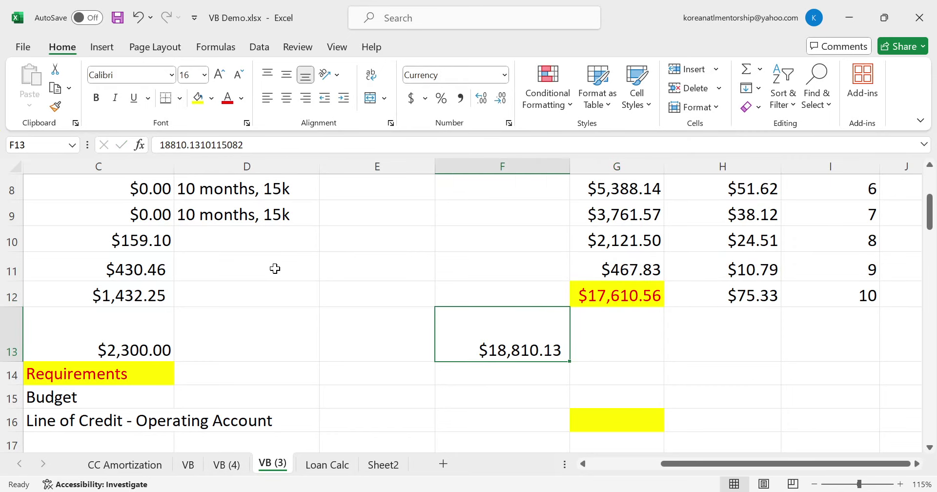
pyautogui.press('Left')
pyautogui.press('Left')
pyautogui.press('Left')
pyautogui.press('Left')
pyautogui.press('Left')
pyautogui.press('Up')
pyautogui.press('Up')
pyautogui.press('Up')
pyautogui.press('Up')
pyautogui.press('Down')
pyautogui.press('Down')
pyautogui.press('Right')
pyautogui.press('Right')
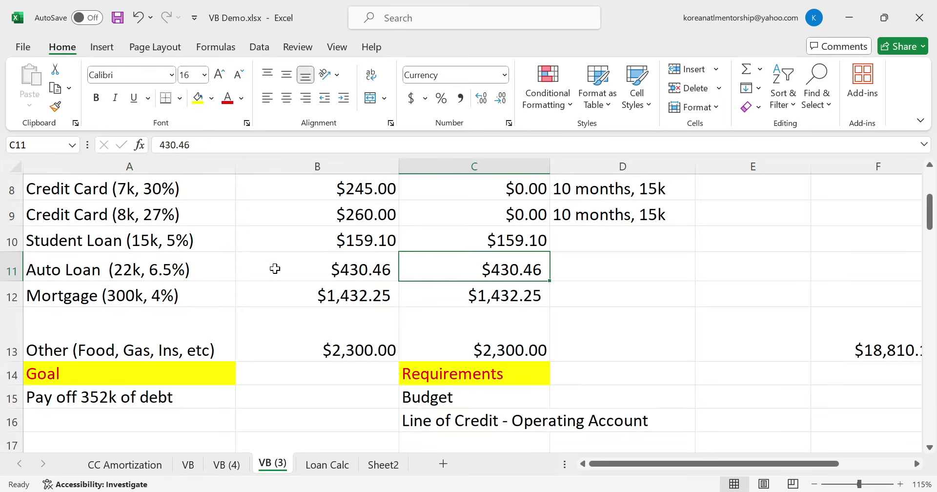
pyautogui.write('0')
pyautogui.press('Return')
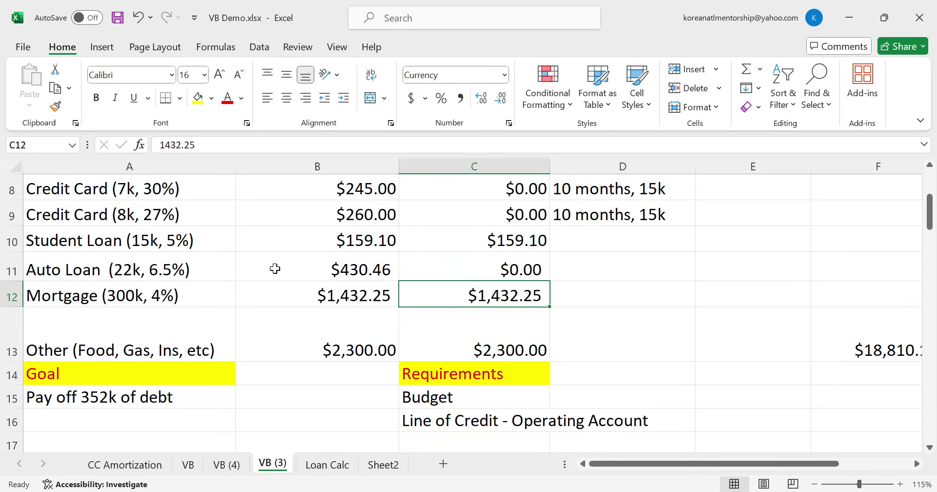
# Check the updated cash flow, and copy the line of credit balance formula from G11 into G13
pyautogui.scroll(3, 477, 319)
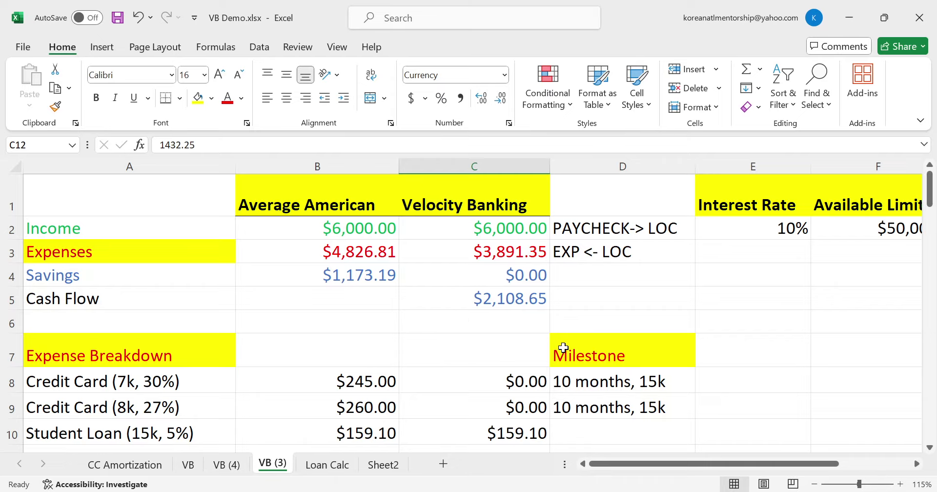
pyautogui.moveTo(608, 455); pyautogui.dragTo(683, 465)
pyautogui.scroll(-3, 683, 430)
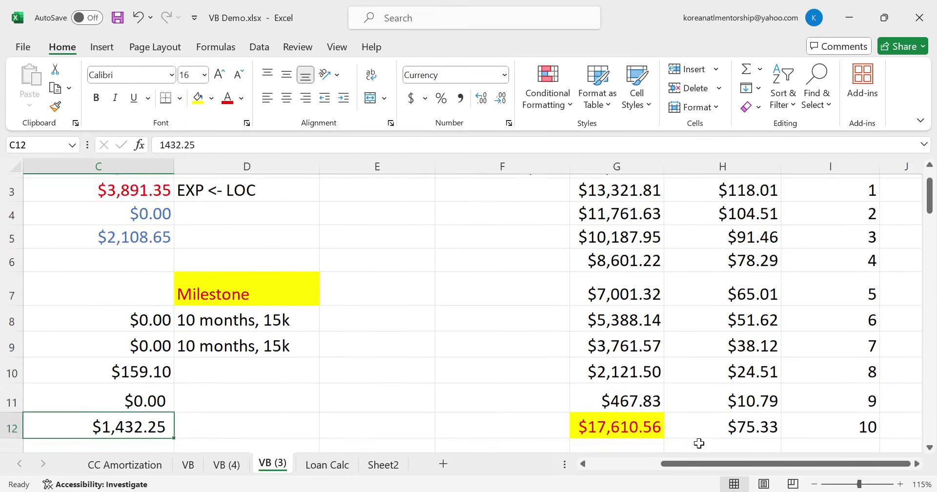
pyautogui.scroll(1, 641, 320)
pyautogui.click(633, 295)
pyautogui.hotkey('ctrl', 'c')
pyautogui.click(624, 366)
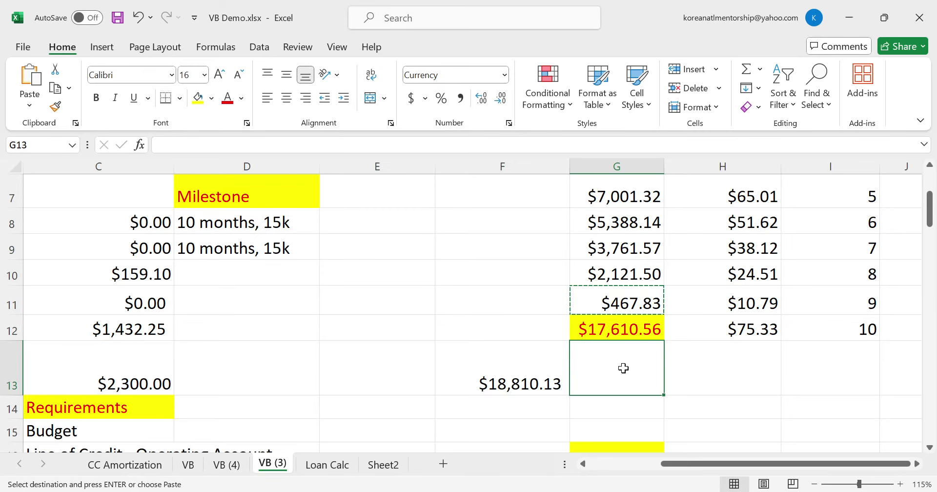
pyautogui.hotkey('ctrl', 'v')
pyautogui.click(495, 367)
pyautogui.press('Escape')
pyautogui.press('Right')
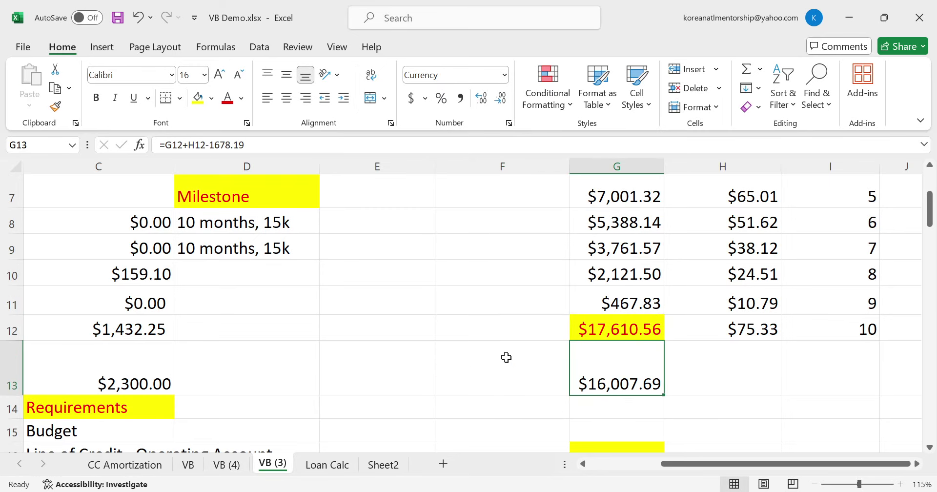
# Change the cash flow subtracted in the month 11 balance formula in G13 to 2108.65
pyautogui.scroll(2, 508, 331)
pyautogui.click(260, 145)
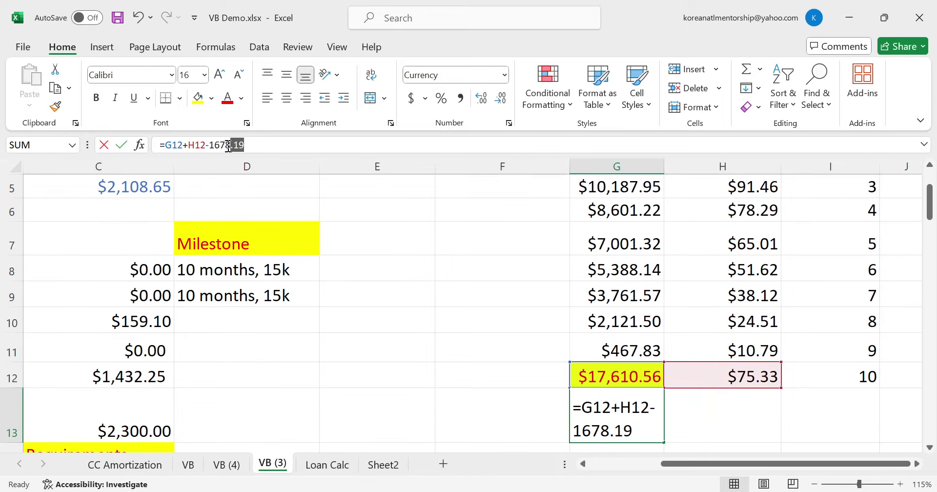
pyautogui.doubleClick(229, 145)
pyautogui.write('24')
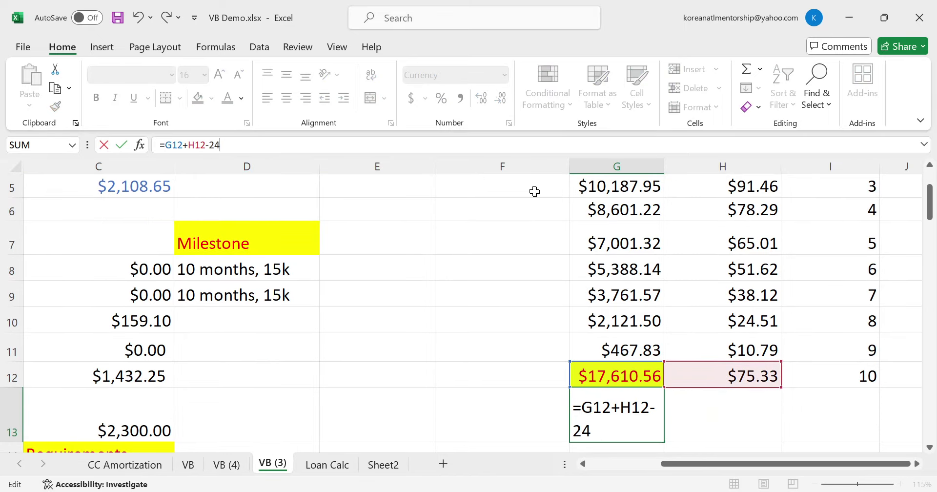
pyautogui.press('BackSpace')
pyautogui.write('108.65')
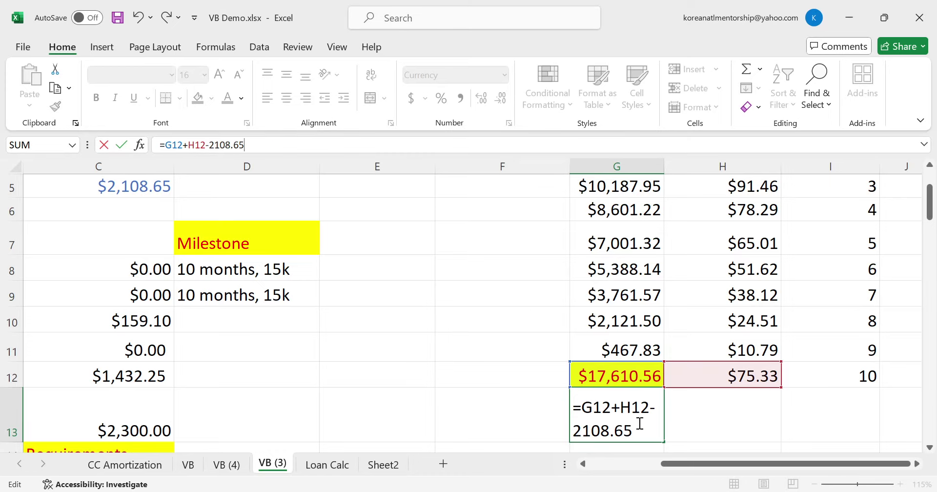
pyautogui.press('Return')
# Copy the month 10 interest formula and month number from H12:I12 into row 13
pyautogui.press('Up')
pyautogui.press('Up')
pyautogui.press('Right')
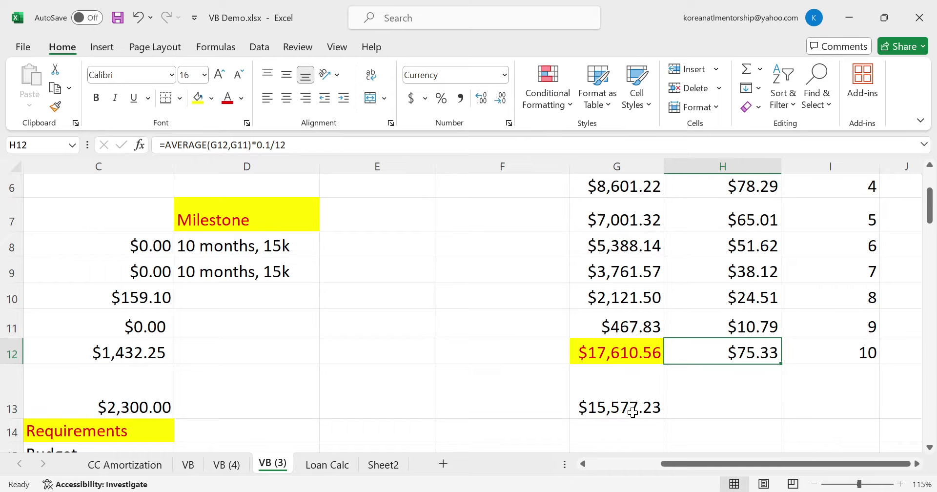
pyautogui.hotkey('shift', 'Right')
pyautogui.hotkey('ctrl', 'c')
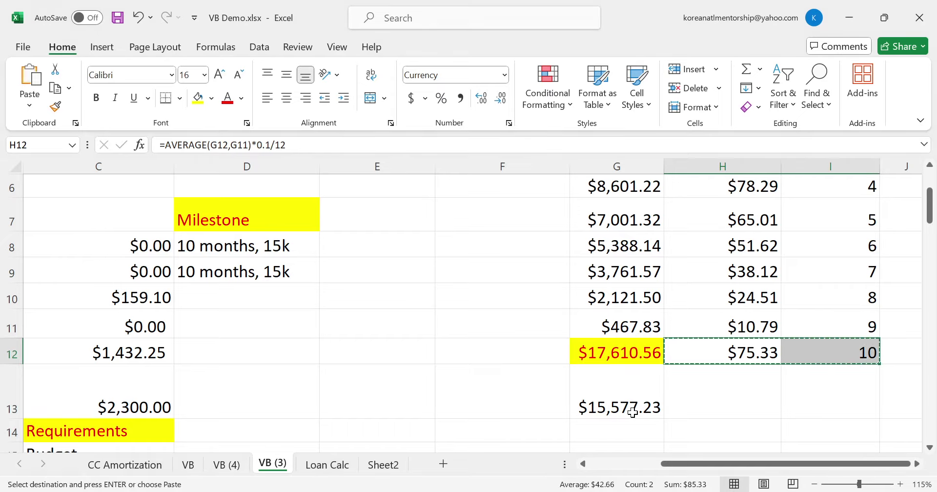
pyautogui.press('Down')
pyautogui.hotkey('ctrl', 'v')
# Copy the month 11 balance, interest and month formulas in G13:I13 down through row 19, covering months 12 to 17
pyautogui.click(632, 413)
pyautogui.hotkey('shift', 'Right')
pyautogui.hotkey('shift', 'Right')
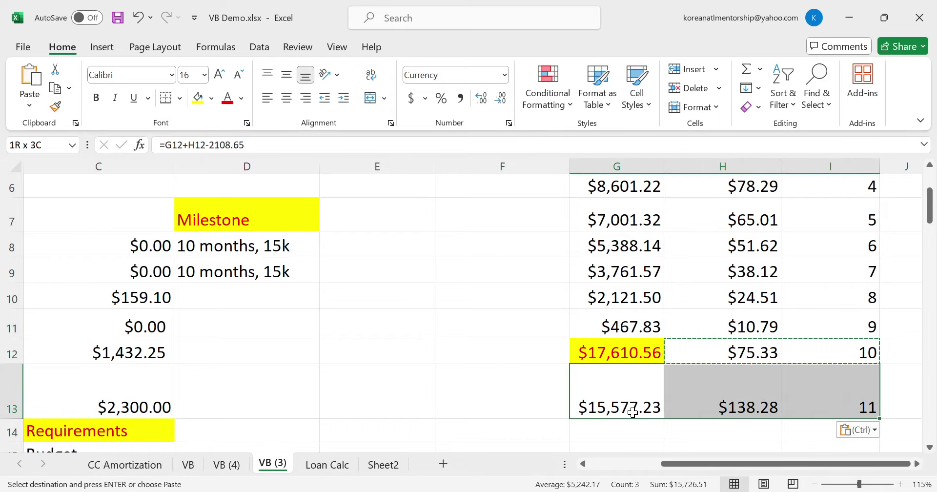
pyautogui.hotkey('ctrl', 'c')
pyautogui.hotkey('shift', 'Down')
pyautogui.hotkey('shift', 'Down')
pyautogui.hotkey('shift', 'Down')
pyautogui.hotkey('shift', 'Down')
pyautogui.hotkey('shift', 'Down')
pyautogui.hotkey('ctrl', 'v')
pyautogui.press('Down')
pyautogui.press('Down')
pyautogui.press('Down')
pyautogui.press('Down')
pyautogui.press('Down')
pyautogui.press('Down')
pyautogui.press('Down')
pyautogui.press('Down')
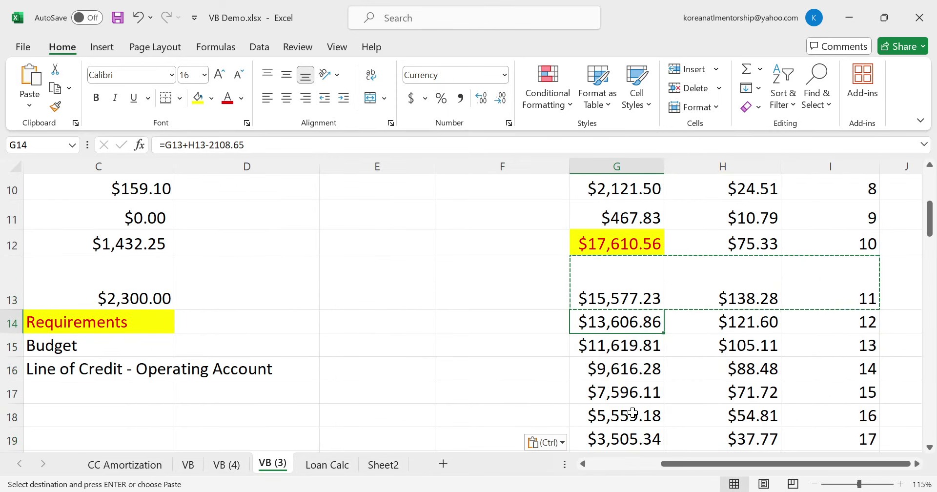
# Extend the line of credit table with months 18 and 19 by copying G19:I19 into rows 20 and 21
pyautogui.press('Up')
pyautogui.press('Up')
pyautogui.hotkey('shift', 'Right')
pyautogui.hotkey('shift', 'Right')
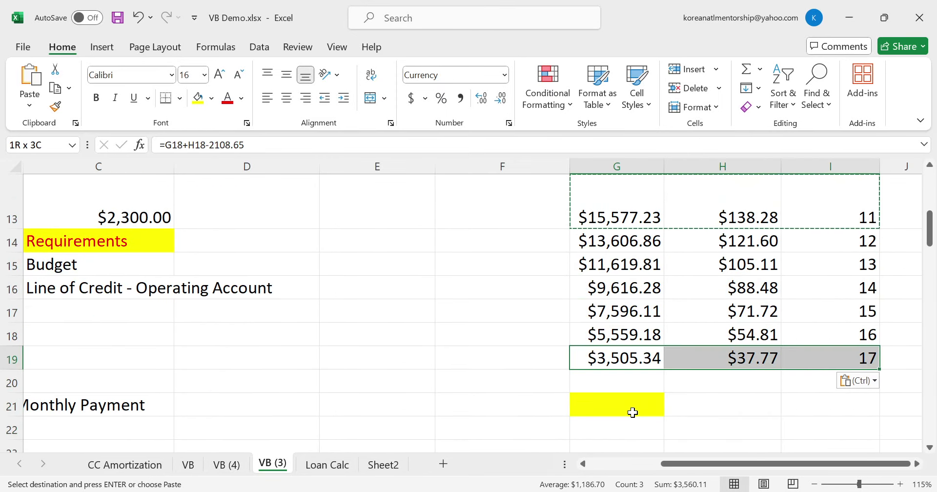
pyautogui.hotkey('ctrl', 'c')
pyautogui.hotkey('shift', 'Down')
pyautogui.hotkey('shift', 'Down')
pyautogui.hotkey('ctrl', 'v')
pyautogui.press('Down')
pyautogui.press('Down')
pyautogui.press('Down')
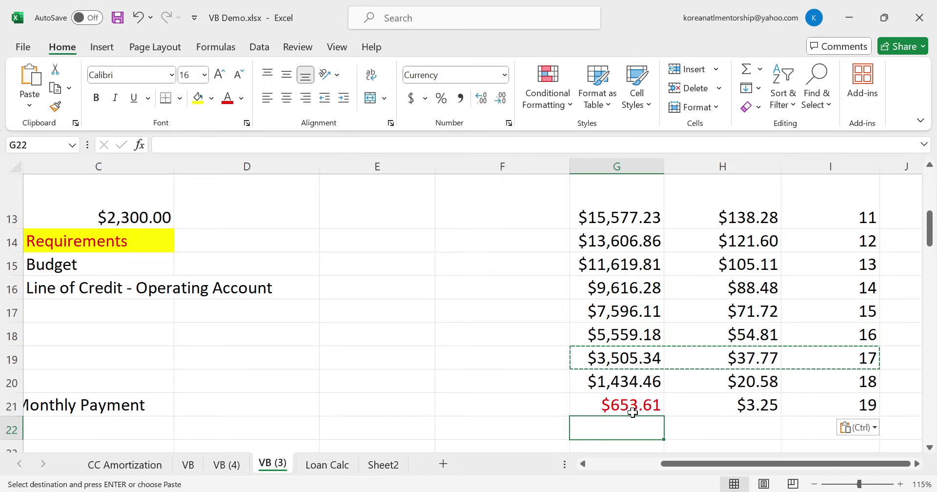
# Highlight the month 19 balance in G21 with yellow fill
pyautogui.press('Up')
pyautogui.click(197, 97)
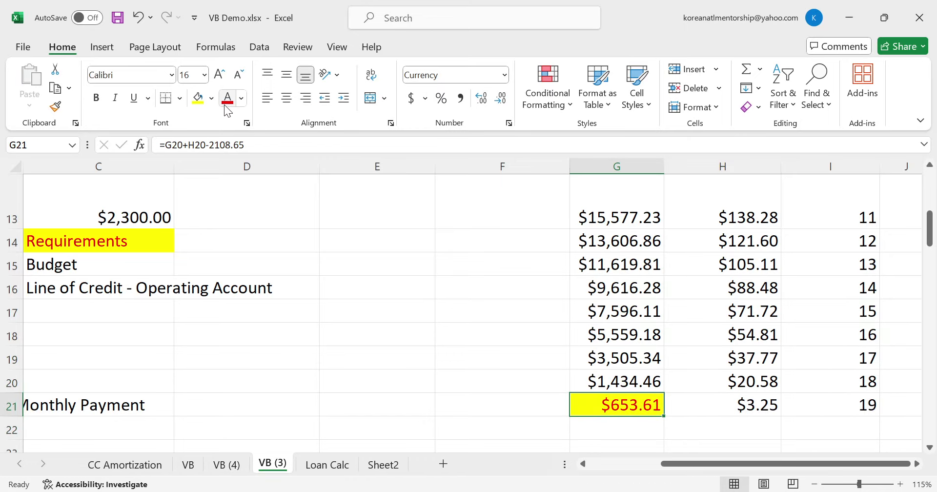
pyautogui.click(670, 324)
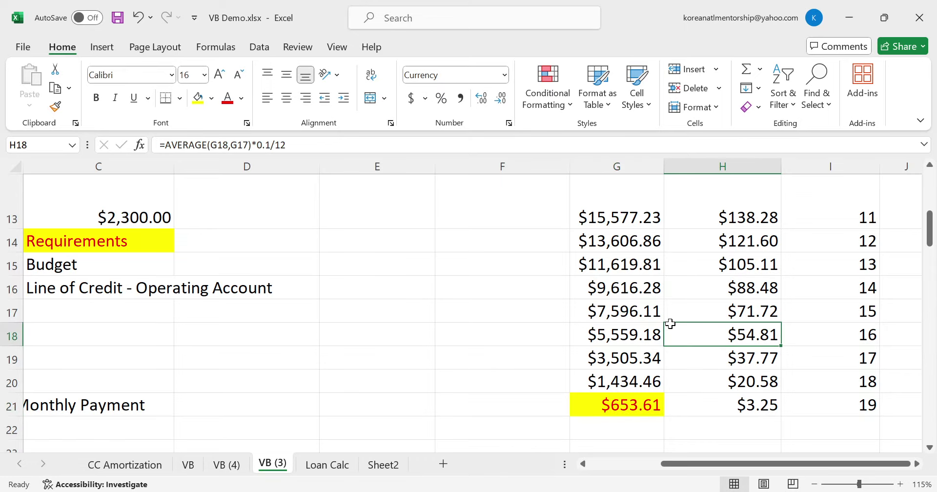
pyautogui.click(584, 318)
# Enter the milestone "19 months, 37k" for the auto loan in D11
pyautogui.scroll(3, 372, 353)
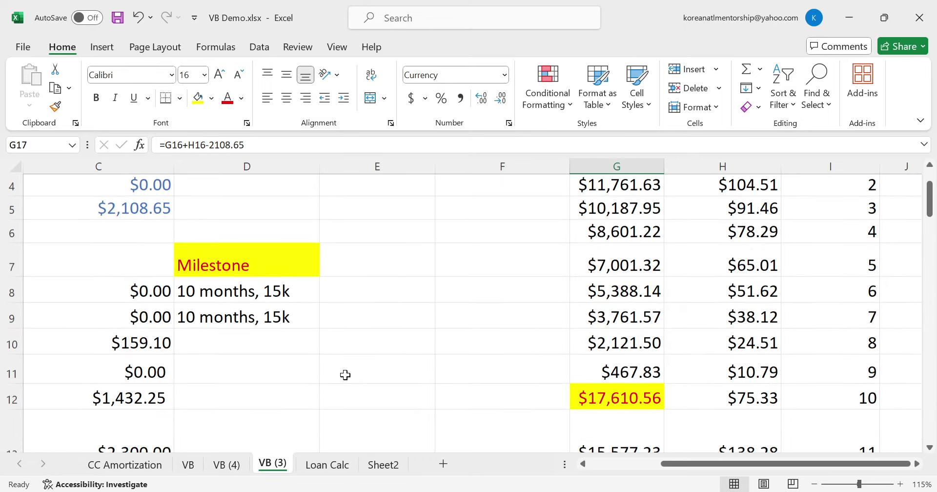
pyautogui.click(234, 346)
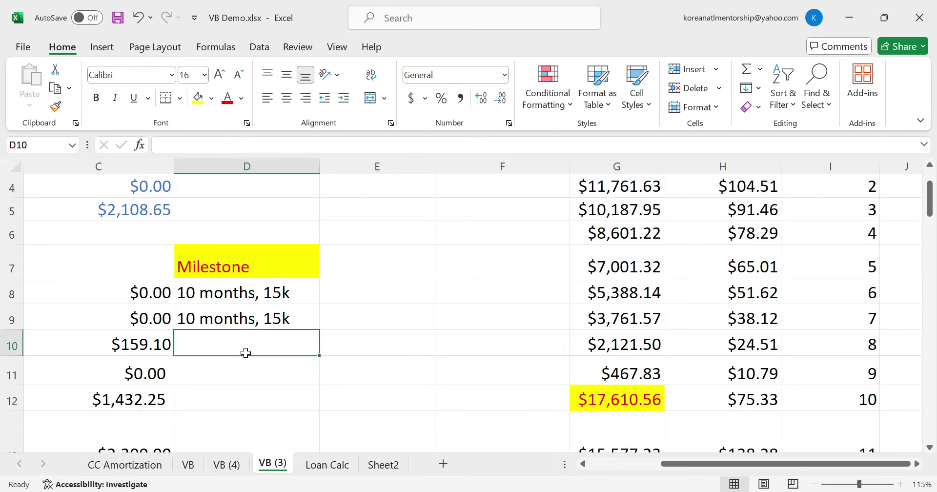
pyautogui.press('Left')
pyautogui.press('Left')
pyautogui.press('Down')
pyautogui.press('Right')
pyautogui.press('Right')
pyautogui.write('1')
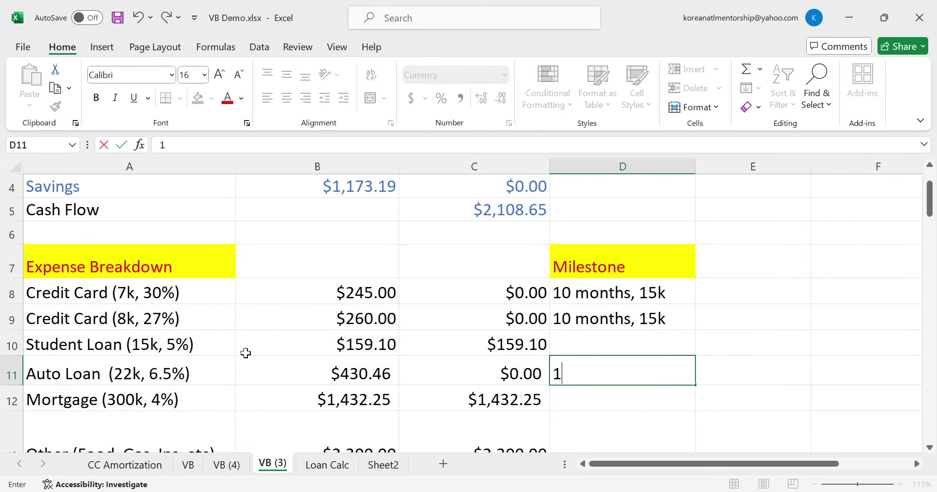
pyautogui.write('9 months')
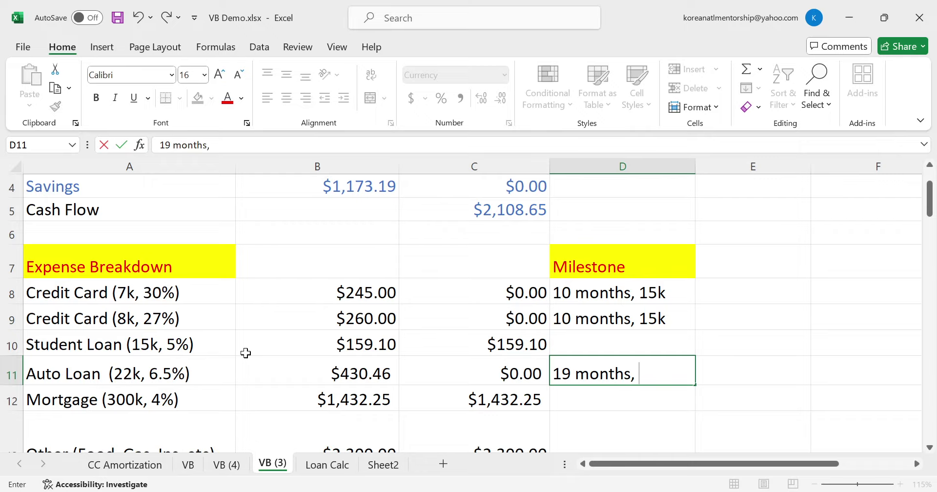
pyautogui.write(', 37k')
pyautogui.press('Return')
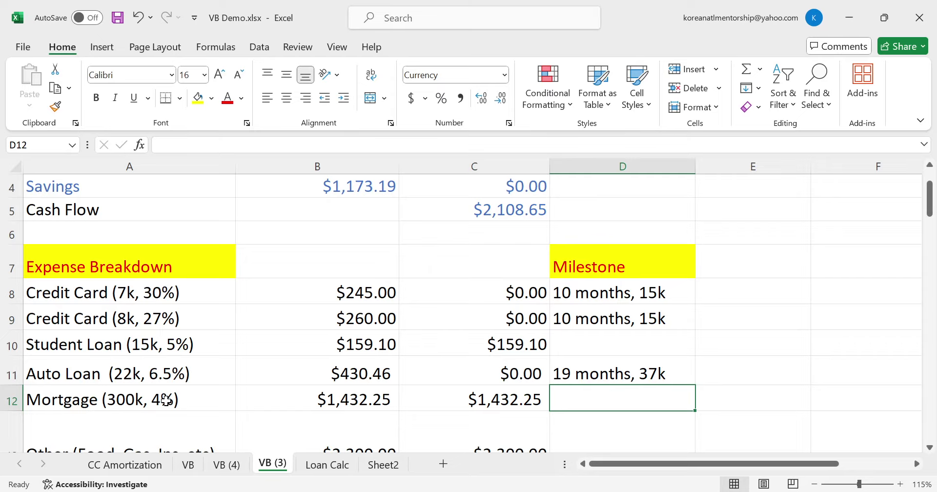
# Review the monthly payments of the student loan, auto loan and mortgage in the expense breakdown
pyautogui.press('Up')
pyautogui.press('Left')
pyautogui.press('Left')
pyautogui.press('Up')
pyautogui.press('Down')
pyautogui.press('Right')
pyautogui.press('Left')
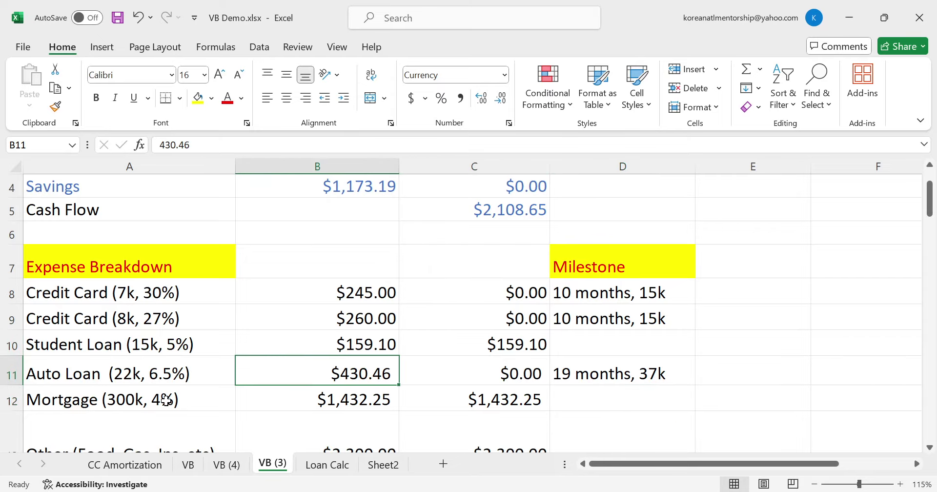
pyautogui.press('Up')
pyautogui.press('Down')
pyautogui.press('Down')
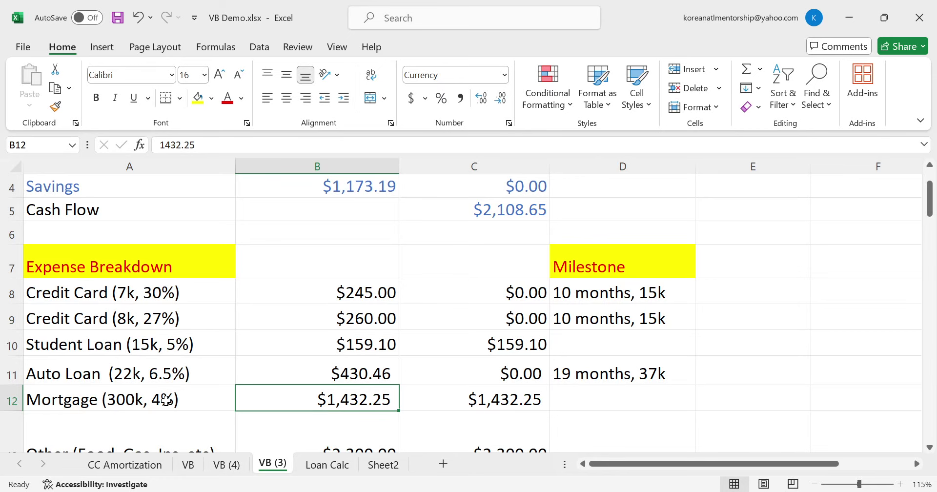
# Set the current month to 19 for the auto loan, student loan and mortgage on the Loan Calc sheet
pyautogui.click(338, 465)
pyautogui.click(590, 239)
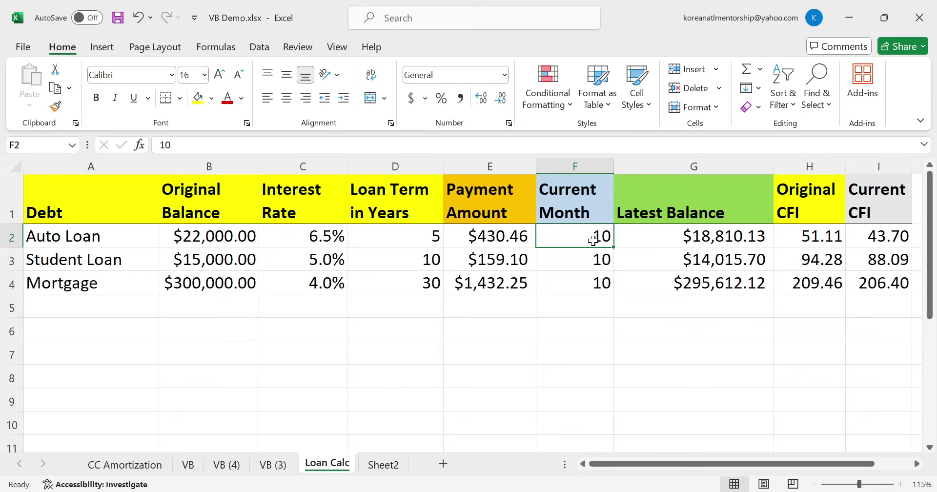
pyautogui.write('19')
pyautogui.press('Return')
pyautogui.write('19')
pyautogui.press('Return')
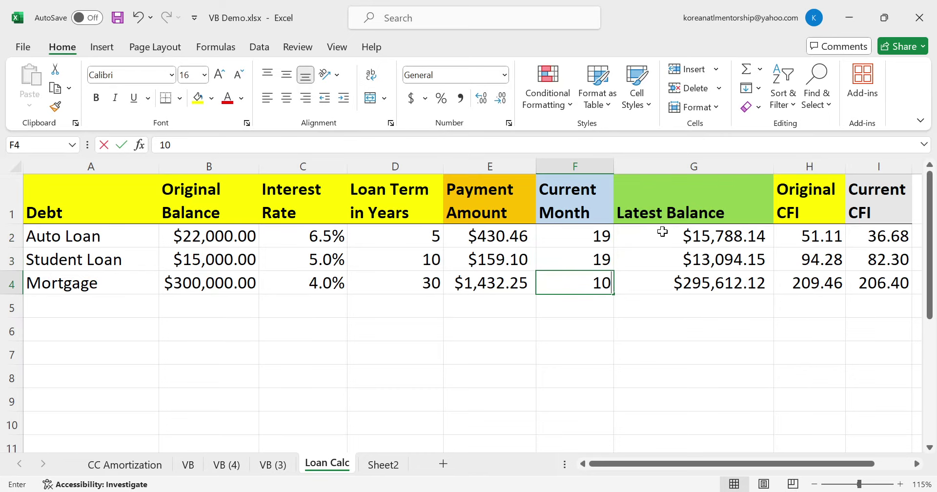
pyautogui.write('19')
pyautogui.press('Return')
# Clear the auto loan's current month and latest balance in F2:G2
pyautogui.press('Up')
pyautogui.press('Up')
pyautogui.press('Up')
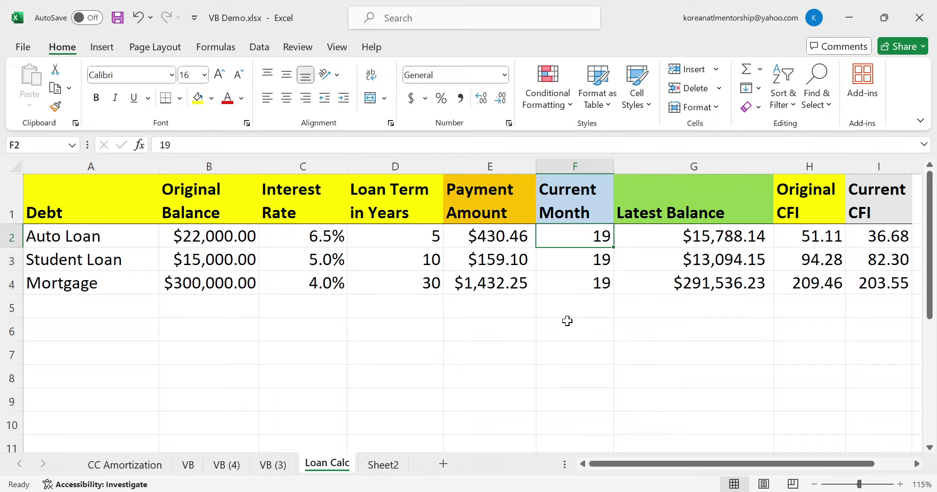
pyautogui.hotkey('shift', 'Right')
pyautogui.press('Delete')
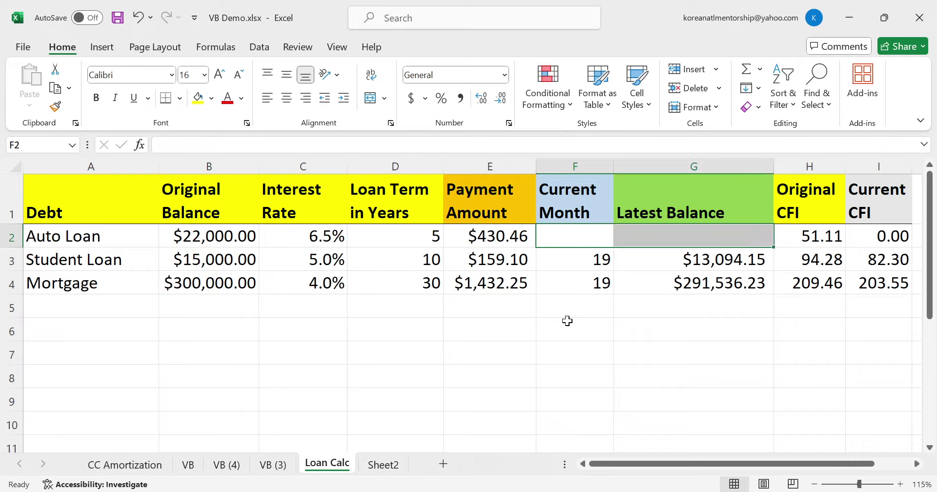
# Copy the student loan's latest balance from Loan Calc and paste it as a value into E21 of the VB (3) sheet
pyautogui.press('Down')
pyautogui.press('Right')
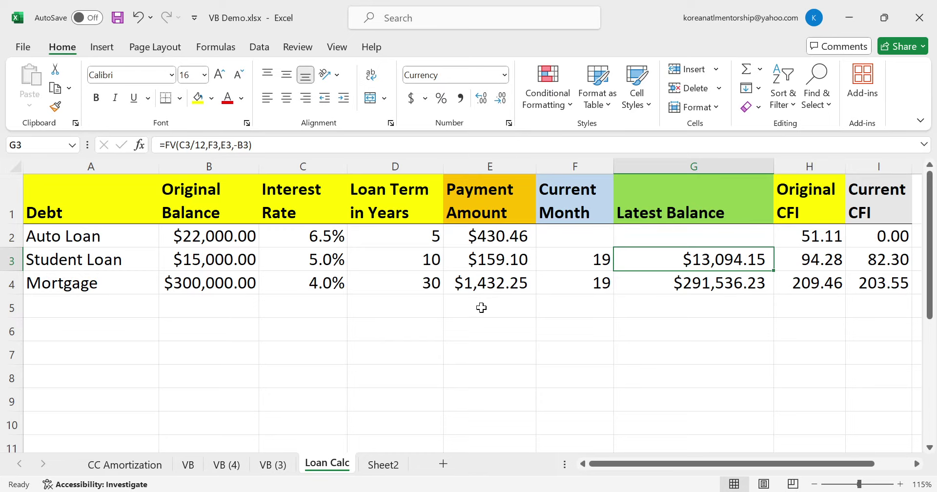
pyautogui.hotkey('ctrl', 'c')
pyautogui.click(272, 464)
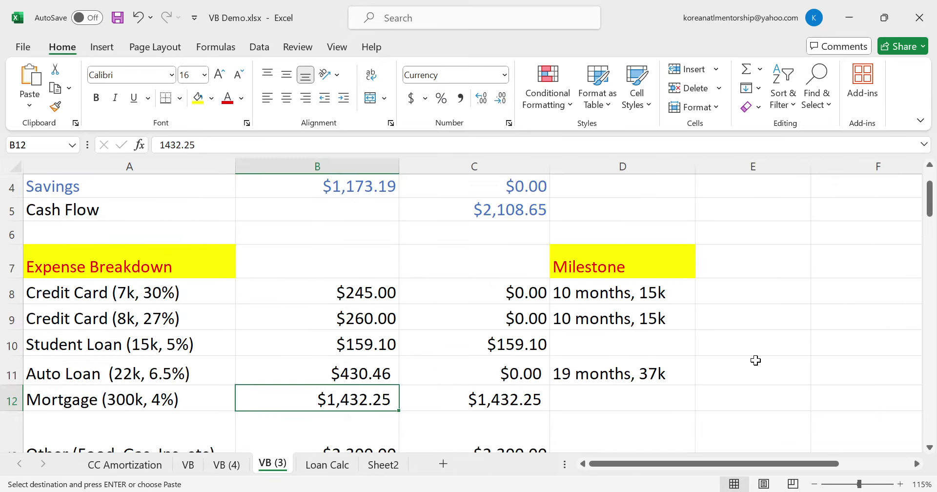
pyautogui.scroll(-1, 696, 434)
pyautogui.moveTo(698, 468); pyautogui.dragTo(769, 467)
pyautogui.scroll(-2, 706, 416)
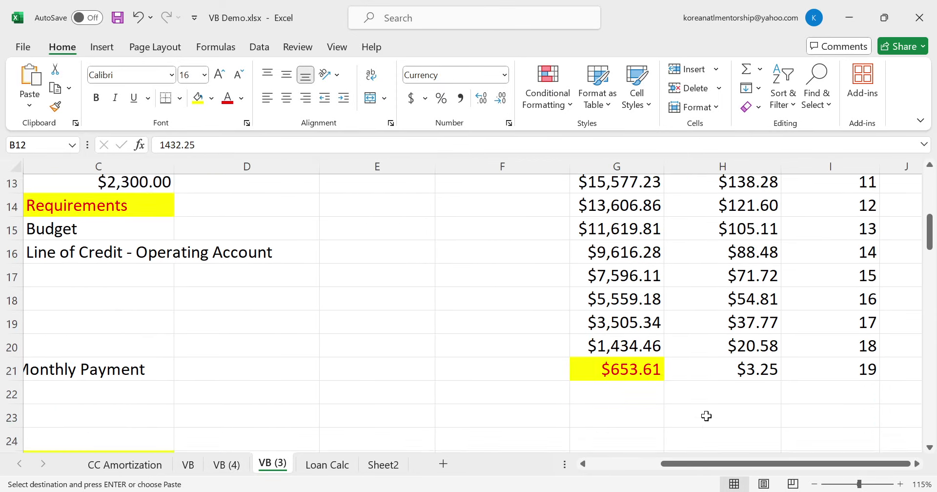
pyautogui.scroll(-1, 706, 416)
pyautogui.click(429, 305)
pyautogui.hotkey('ctrl', 'v')
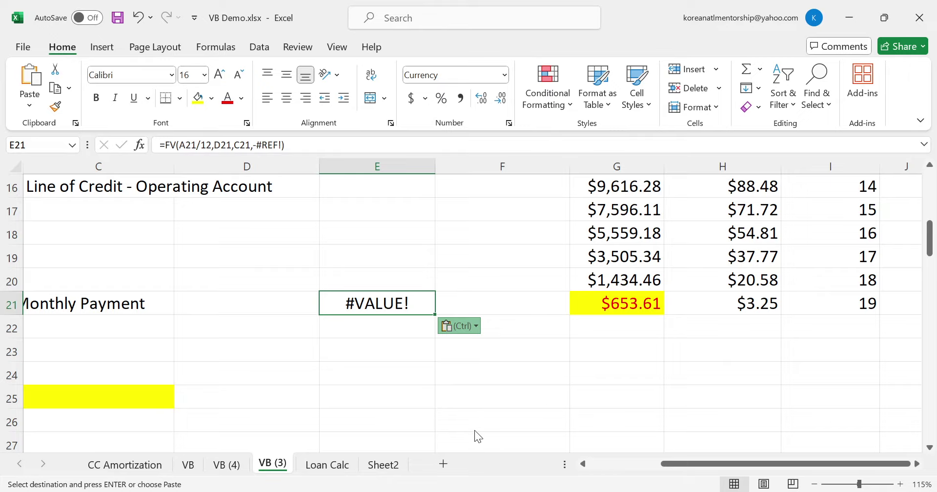
pyautogui.press('ctrl')
pyautogui.press('v')
# Add the student loan payoff of 13094.15 to the month 19 balance formula in G21
pyautogui.click(609, 303)
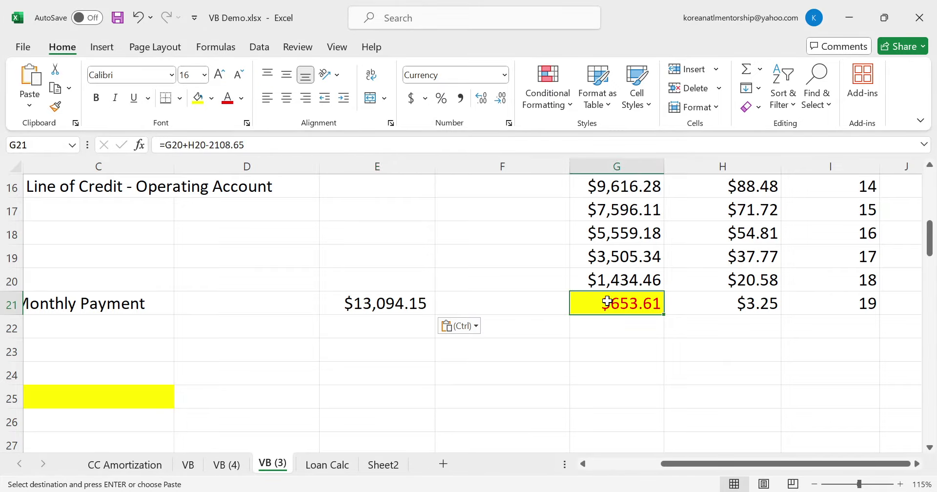
pyautogui.click(292, 141)
pyautogui.write('+13')
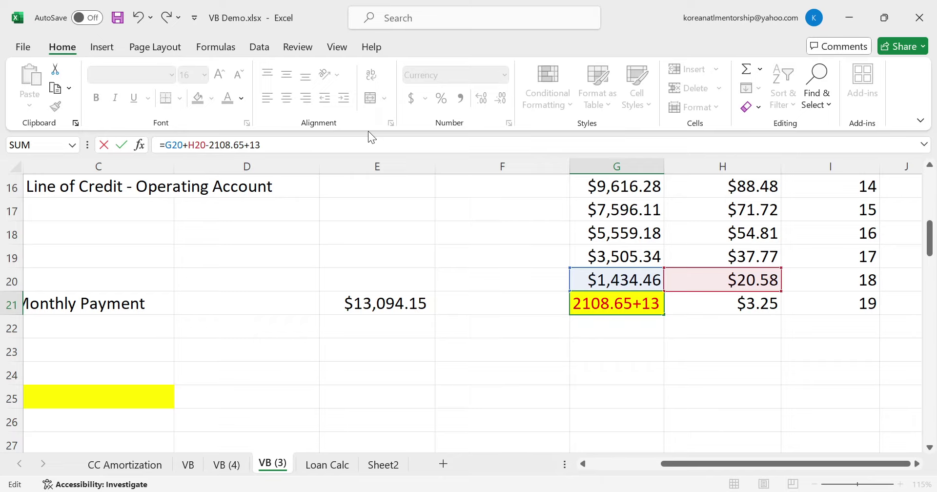
pyautogui.write('094.15')
pyautogui.press('Return')
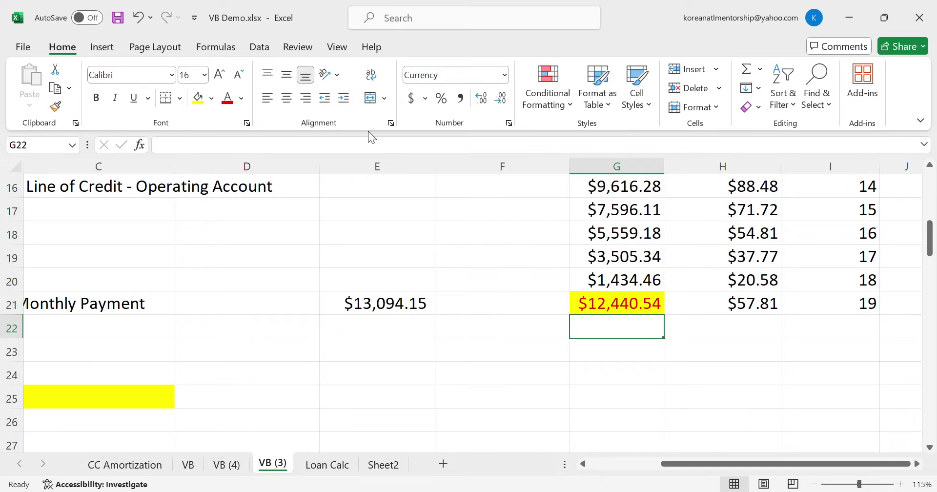
# Copy the month 18 balance, interest and month formulas from G20:I20 into row 22 for month 20
pyautogui.press('Up')
pyautogui.press('Up')
pyautogui.hotkey('shift', 'Right')
pyautogui.hotkey('shift', 'Right')
pyautogui.hotkey('ctrl', 'c')
pyautogui.press('Down')
pyautogui.press('Down')
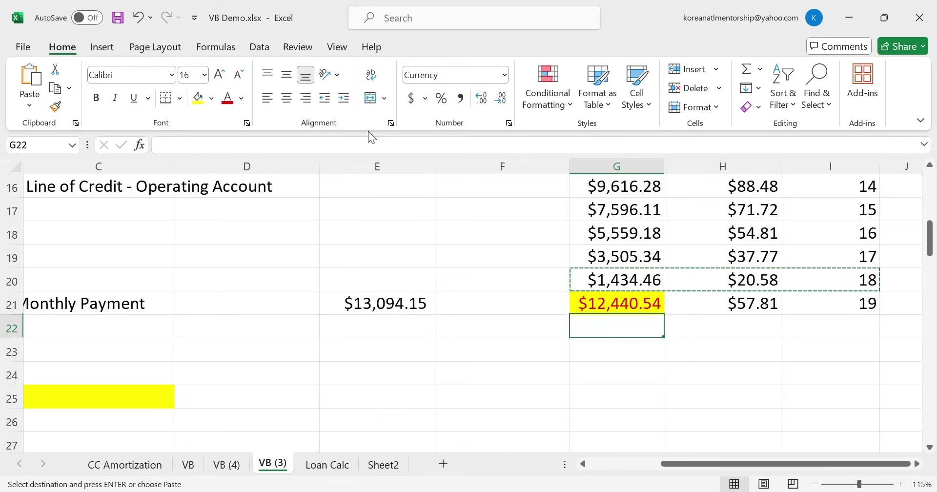
pyautogui.hotkey('ctrl', 'v')
# Set the student loan's monthly expense in the Velocity Banking column (C10) to 0
pyautogui.press('Left')
pyautogui.press('Left')
pyautogui.press('Home')
pyautogui.press('Up')
pyautogui.press('pageup')
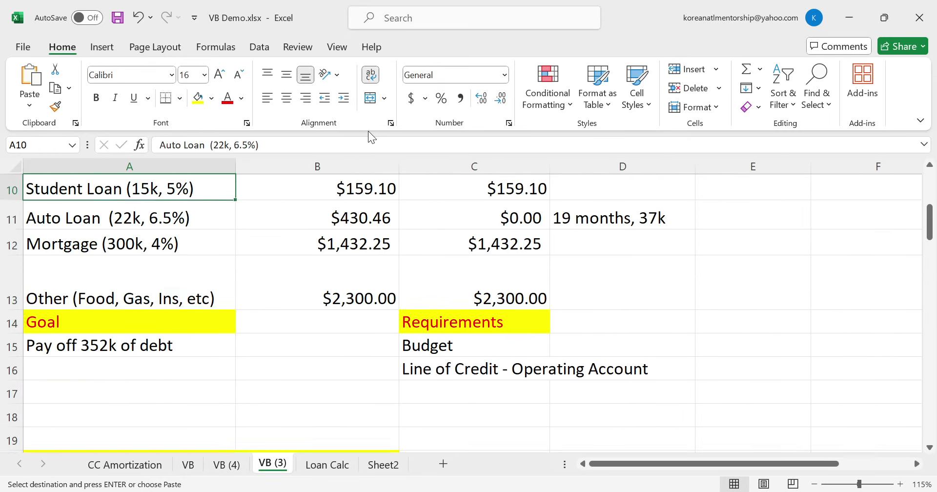
pyautogui.press('Right')
pyautogui.press('Down')
pyautogui.press('Down')
pyautogui.press('Right')
pyautogui.press('Down')
pyautogui.press('Down')
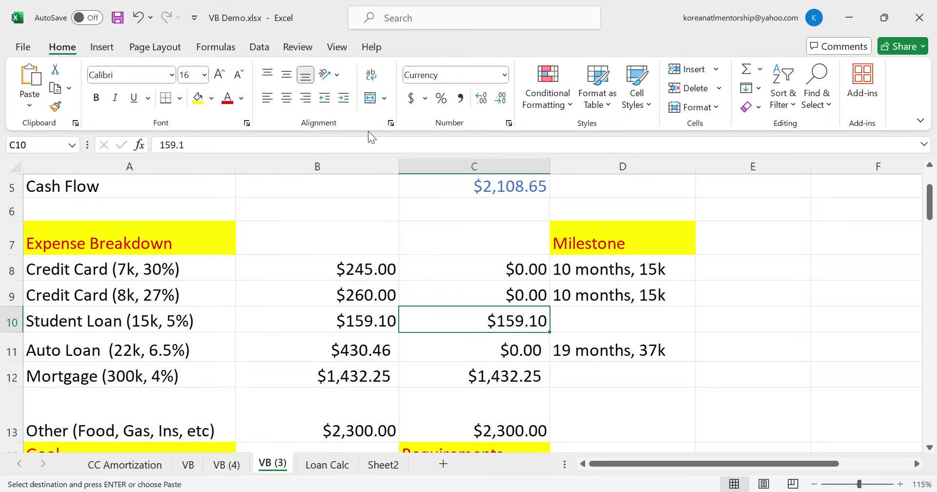
pyautogui.write('0')
pyautogui.press('Return')
# Check the Velocity Banking column's income, total expenses and cash flow with the student loan payment cleared
pyautogui.press('Up')
pyautogui.press('Up')
pyautogui.press('Up')
pyautogui.press('Up')
pyautogui.press('Up')
pyautogui.press('Up')
pyautogui.press('Up')
pyautogui.press('Up')
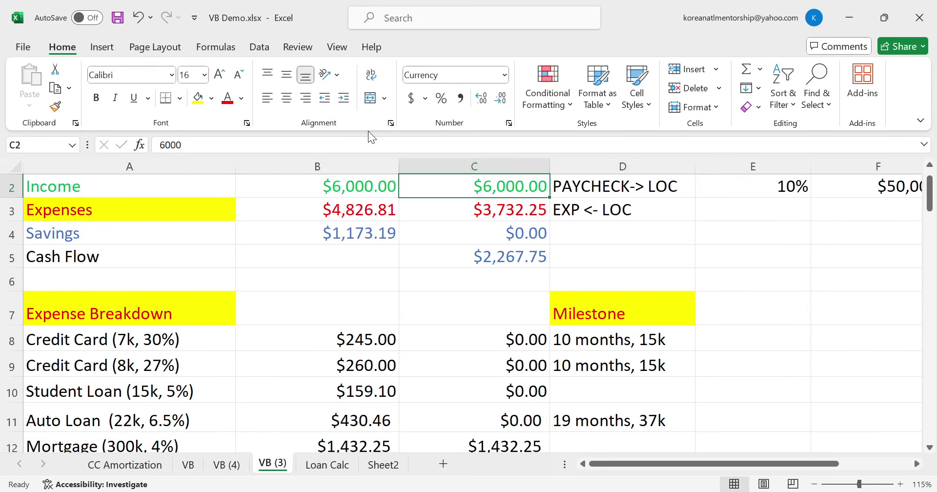
# Change the cash flow amount subtracted in the month 20 balance formula in G22 to 2267.75
pyautogui.press('Down')
pyautogui.press('Down')
pyautogui.press('Down')
pyautogui.press('Right')
pyautogui.press('Down')
pyautogui.press('Right')
pyautogui.press('Right')
pyautogui.press('Right')
pyautogui.press('Right')
pyautogui.press('Right')
pyautogui.press('Right')
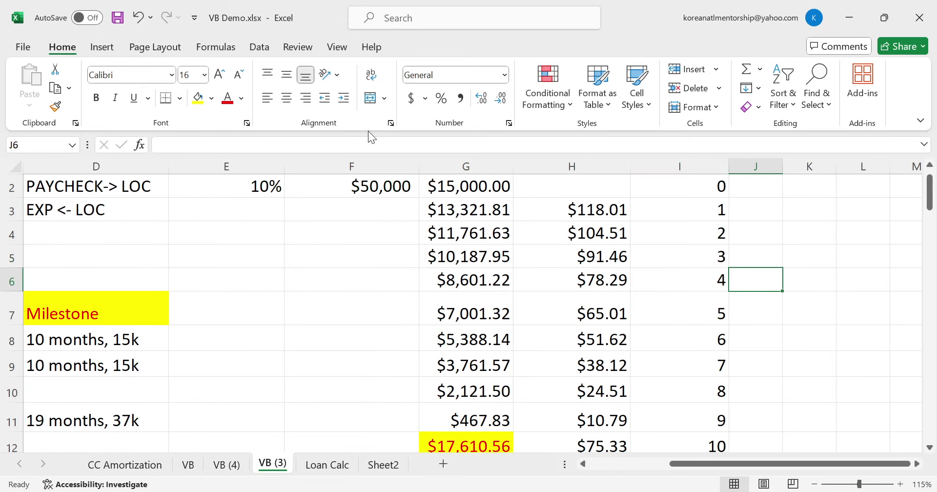
pyautogui.press('Down')
pyautogui.press('Down')
pyautogui.press('Down')
pyautogui.press('Down')
pyautogui.press('Down')
pyautogui.press('Down')
pyautogui.press('Left')
pyautogui.press('Left')
pyautogui.press('Down')
pyautogui.press('Down')
pyautogui.press('Down')
pyautogui.press('Down')
pyautogui.press('Down')
pyautogui.press('Down')
pyautogui.press('Down')
pyautogui.press('Down')
pyautogui.press('Left')
pyautogui.press('Down')
pyautogui.press('Down')
pyautogui.press('Down')
pyautogui.press('Down')
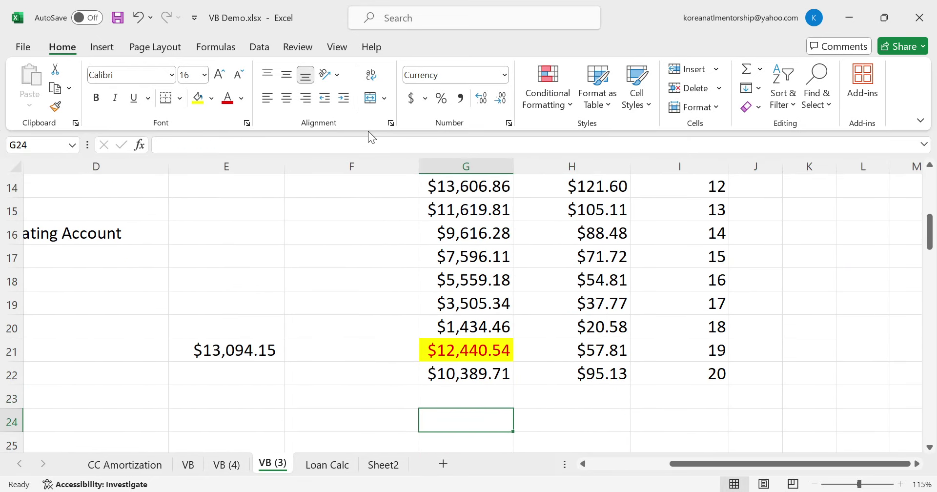
pyautogui.press('Up')
pyautogui.press('Up')
pyautogui.moveTo(305, 143); pyautogui.dragTo(215, 146)
pyautogui.scroll(5, 274, 280)
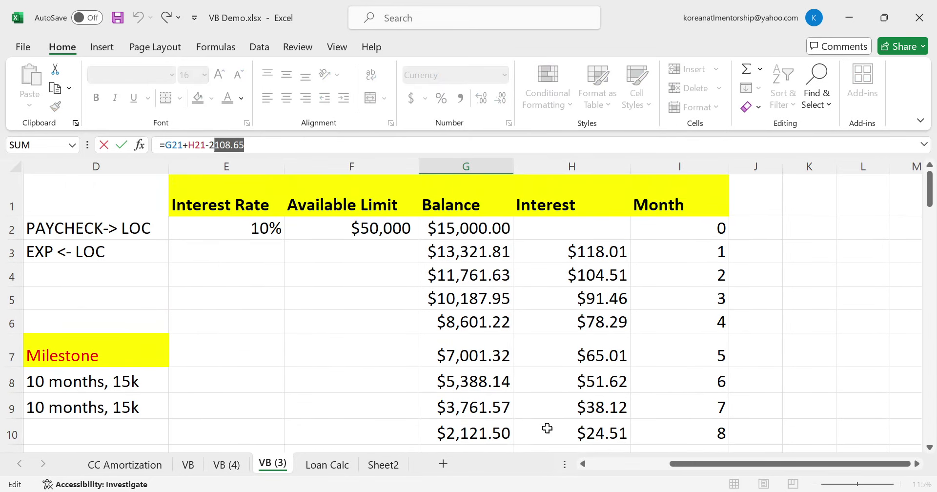
pyautogui.moveTo(671, 463); pyautogui.dragTo(623, 453)
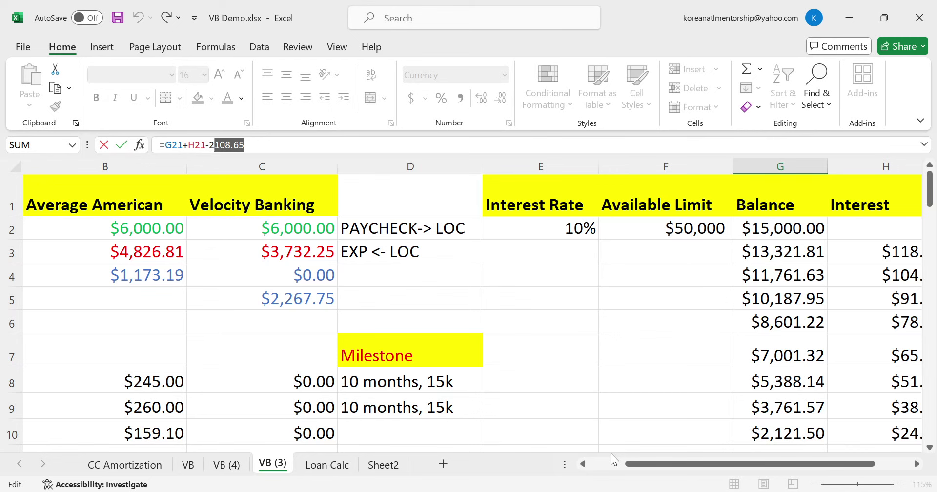
pyautogui.write('267.75')
pyautogui.press('Return')
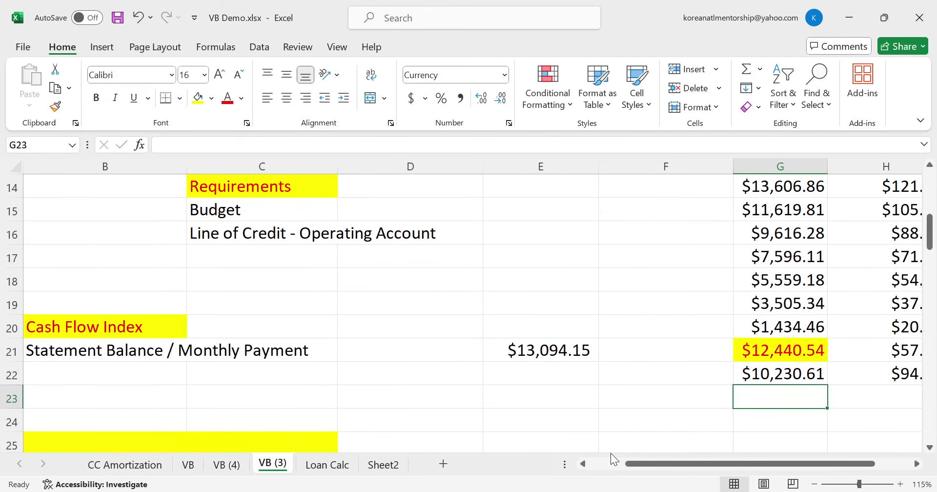
# Copy the month 20 formulas from G22:I22 into rows 23 to 27 and fill the month 25 balance in G27 with yellow
pyautogui.press('Up')
pyautogui.hotkey('shift', 'Right')
pyautogui.hotkey('shift', 'Right')
pyautogui.hotkey('ctrl', 'c')
pyautogui.press('Down')
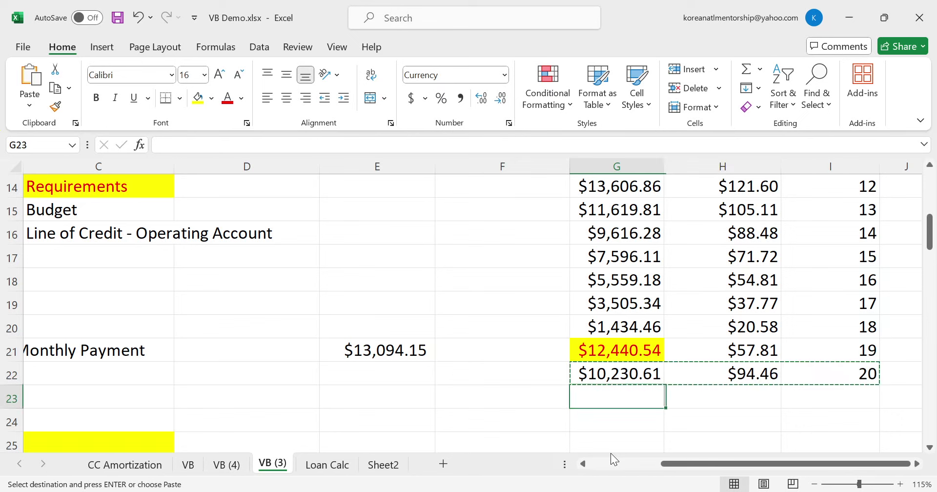
pyautogui.hotkey('ctrl', 'v')
pyautogui.press('Down')
pyautogui.hotkey('ctrl', 'v')
pyautogui.press('Down')
pyautogui.hotkey('ctrl', 'v')
pyautogui.press('Down')
pyautogui.hotkey('ctrl', 'v')
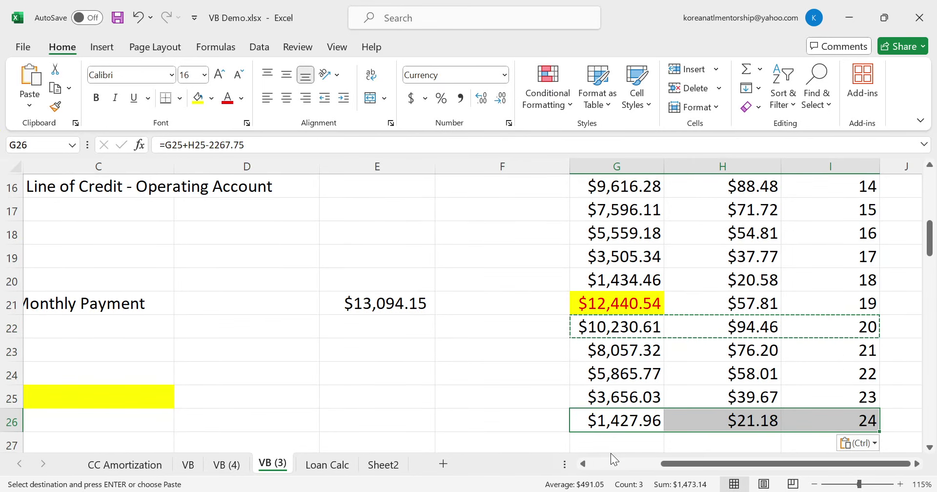
pyautogui.press('Down')
pyautogui.hotkey('ctrl', 'v')
pyautogui.click(615, 425)
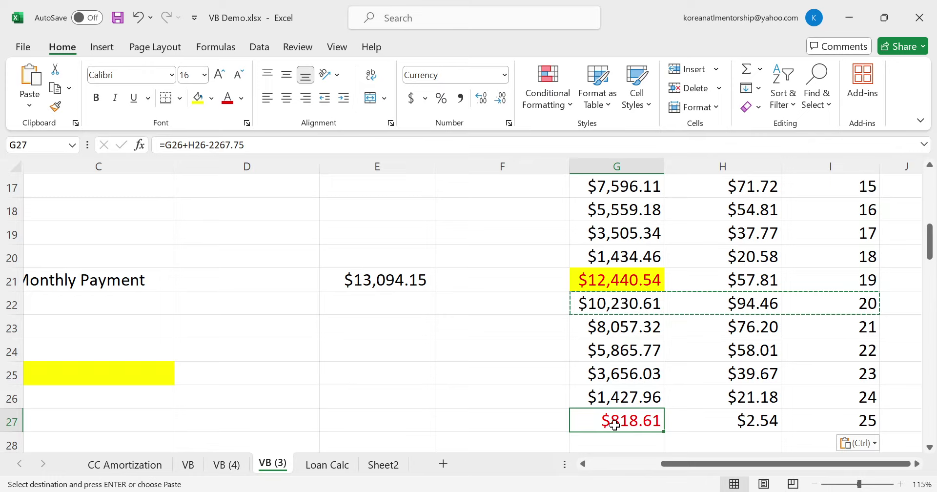
pyautogui.click(197, 98)
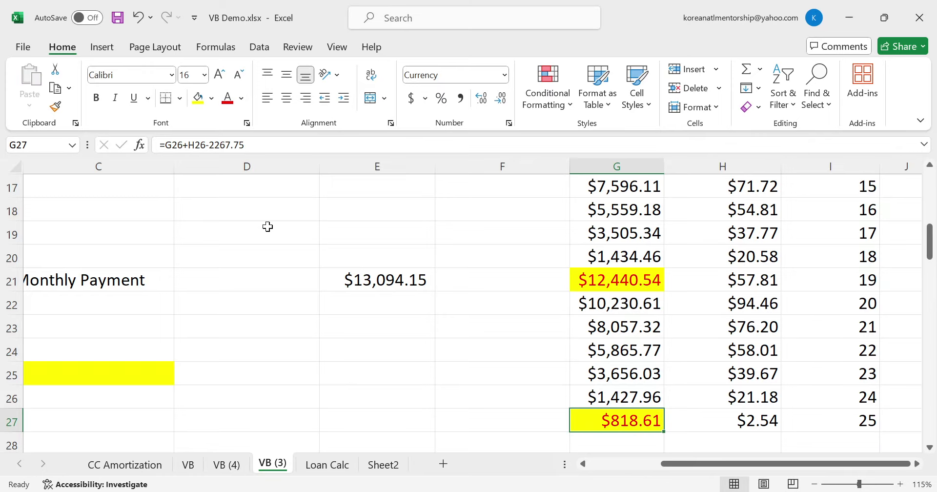
# Examine the student loan row in the Expense Breakdown and the line of credit balances beside it
pyautogui.hscroll(-2, 692, 474)
pyautogui.scroll(3, 508, 420)
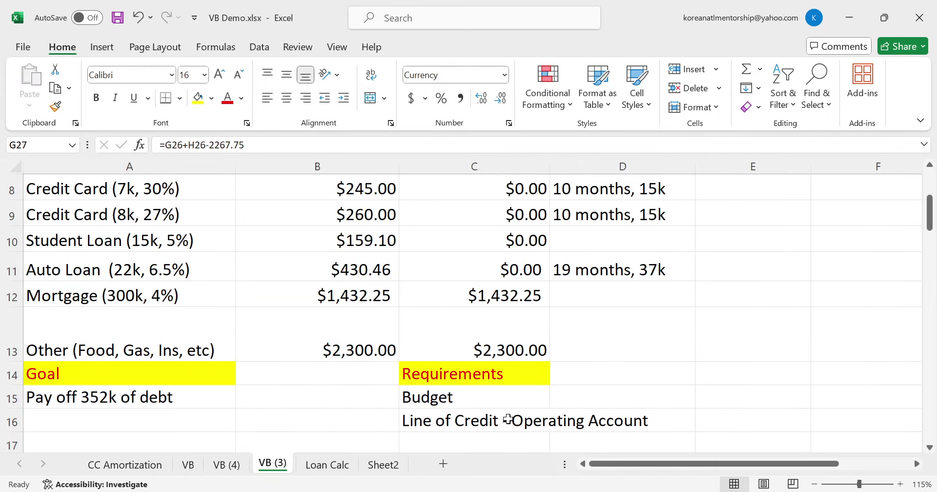
pyautogui.scroll(1, 508, 419)
pyautogui.click(508, 322)
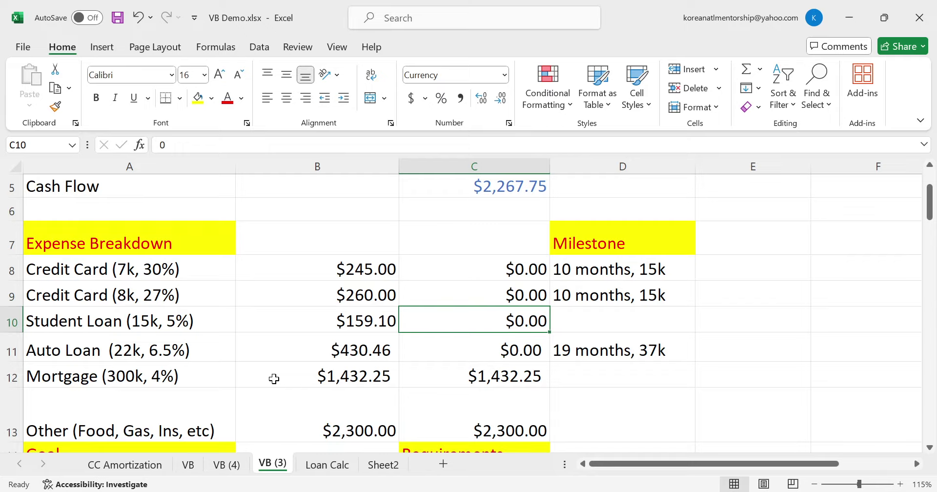
pyautogui.press('Right')
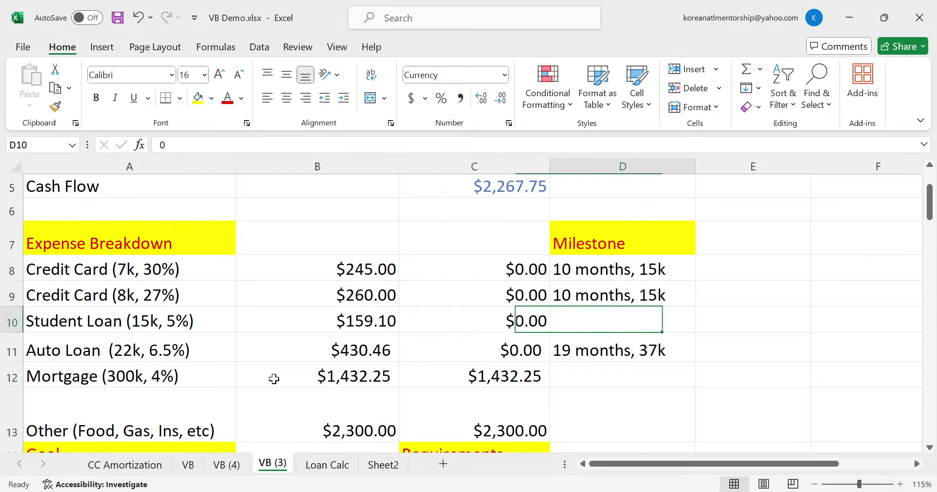
pyautogui.press('Right')
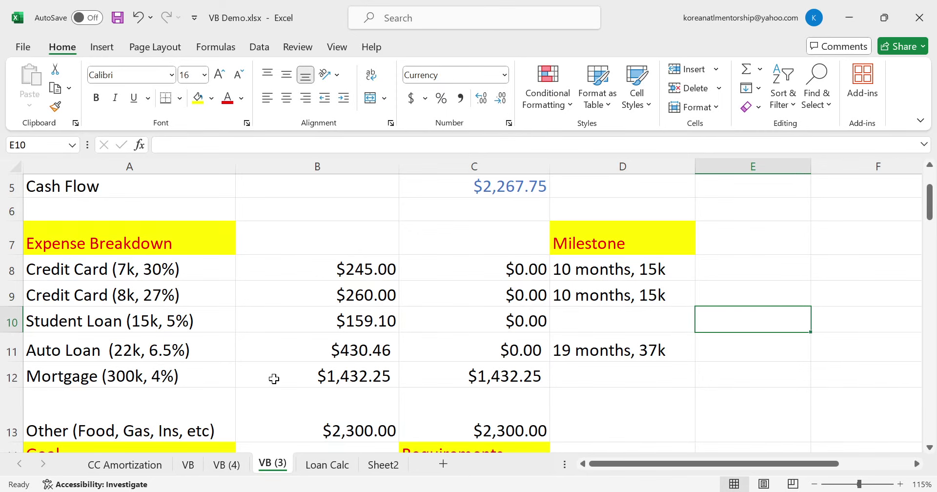
pyautogui.press('Right')
pyautogui.press('Down')
pyautogui.press('Down')
pyautogui.press('Down')
pyautogui.press('Down')
pyautogui.press('Down')
pyautogui.press('Down')
pyautogui.press('Down')
pyautogui.press('Down')
pyautogui.press('Down')
pyautogui.press('Down')
pyautogui.press('Left')
pyautogui.press('Left')
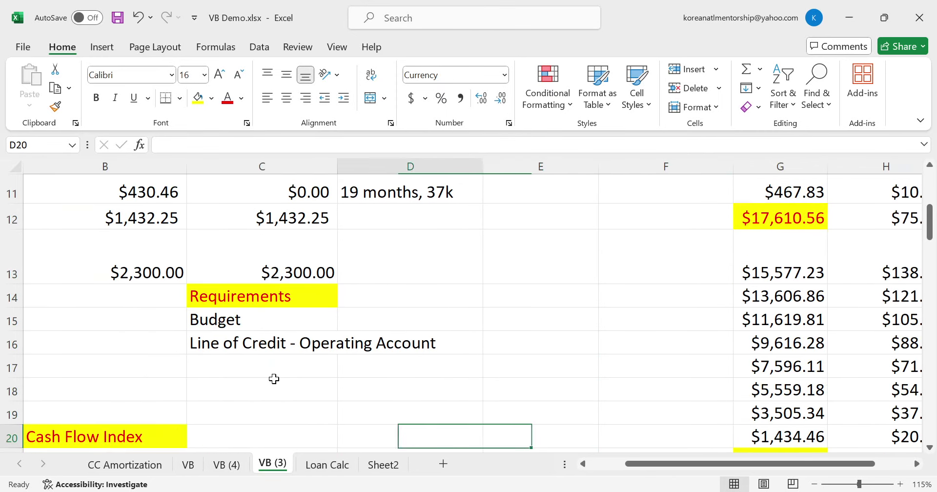
# Review the credit card, student loan and auto loan rows together with their milestone entries in the Expense Breakdown
pyautogui.press('Left')
pyautogui.press('Left')
pyautogui.press('Up')
pyautogui.press('Up')
pyautogui.press('Up')
pyautogui.press('Up')
pyautogui.press('Up')
pyautogui.press('Up')
pyautogui.press('Up')
pyautogui.press('Up')
pyautogui.press('Up')
pyautogui.press('Up')
pyautogui.press('Up')
pyautogui.press('Left')
pyautogui.press('Up')
pyautogui.press('Up')
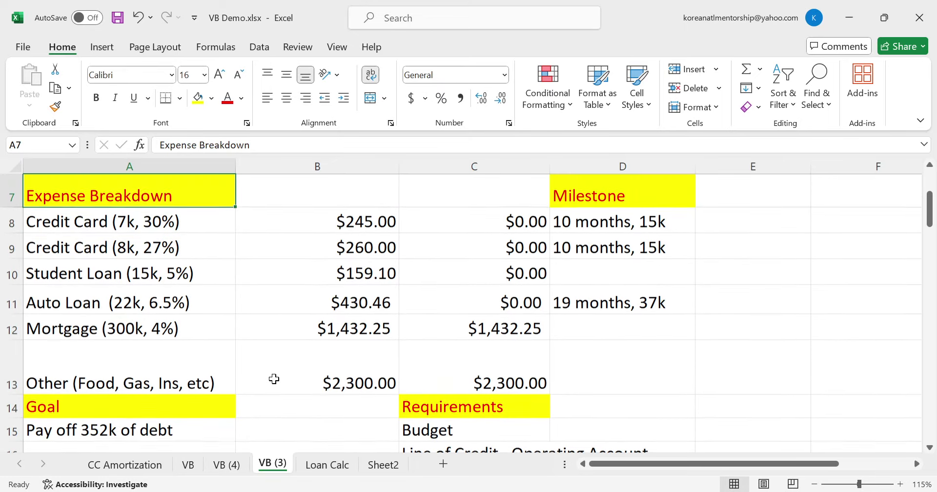
pyautogui.press('Down')
pyautogui.hotkey('shift', 'Down')
pyautogui.hotkey('shift', 'Down')
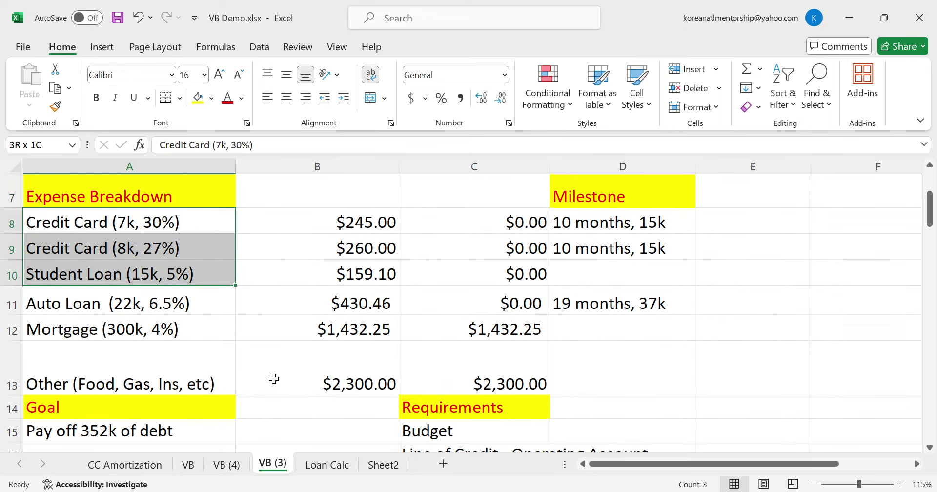
pyautogui.press('Right')
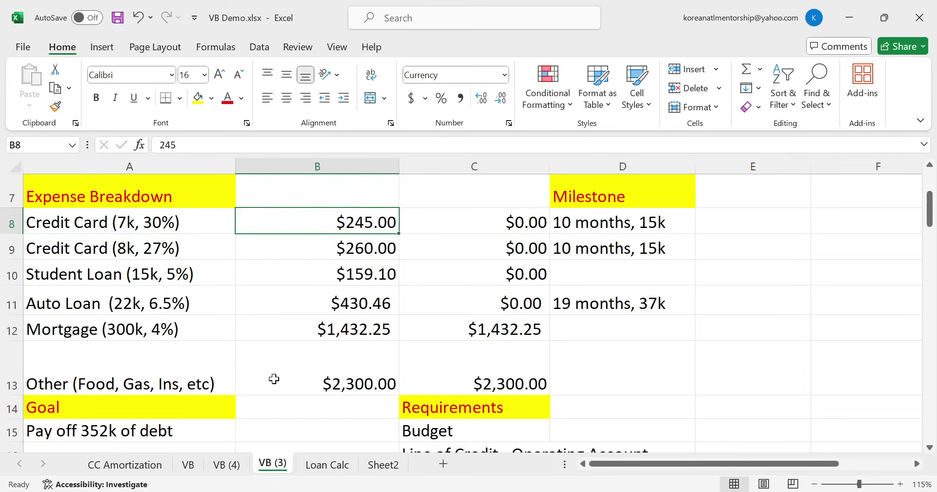
pyautogui.press('Right')
pyautogui.press('Down')
pyautogui.press('Right')
pyautogui.press('Down')
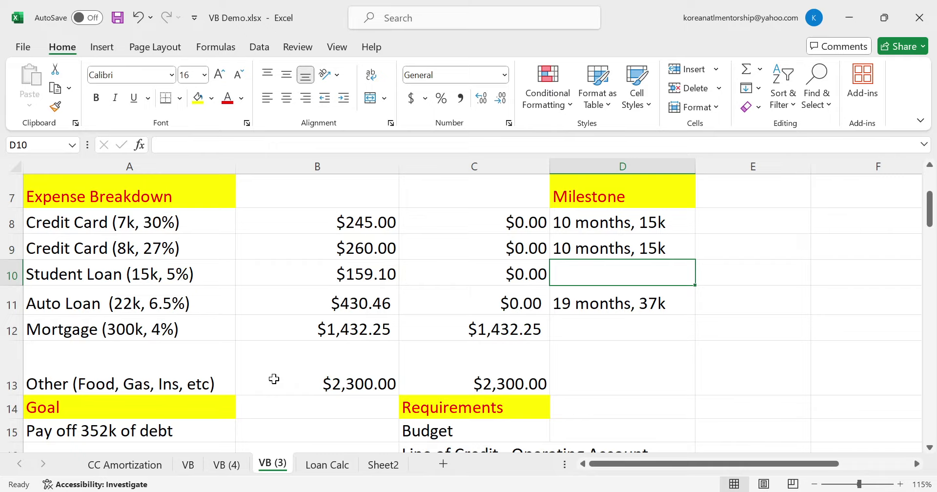
pyautogui.press('Right')
pyautogui.press('Down')
pyautogui.press('Down')
pyautogui.press('Left')
pyautogui.press('Up')
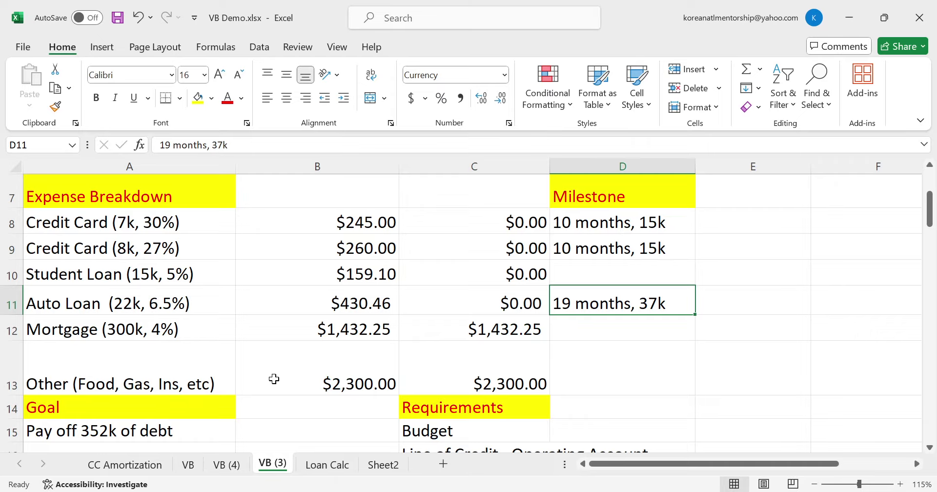
pyautogui.press('Up')
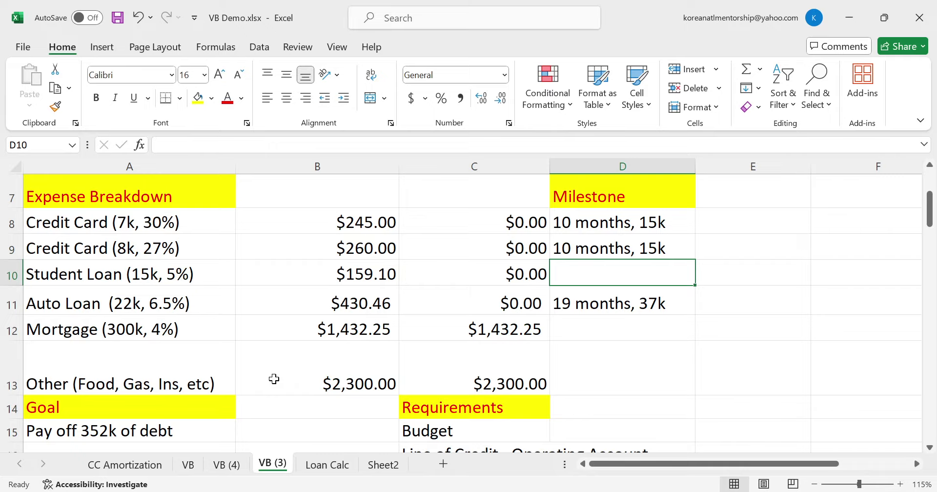
# Examine the line of credit balances, interest and month numbers leading up to the highlighted month 25 balance
pyautogui.press('Down')
pyautogui.press('Right')
pyautogui.press('Down')
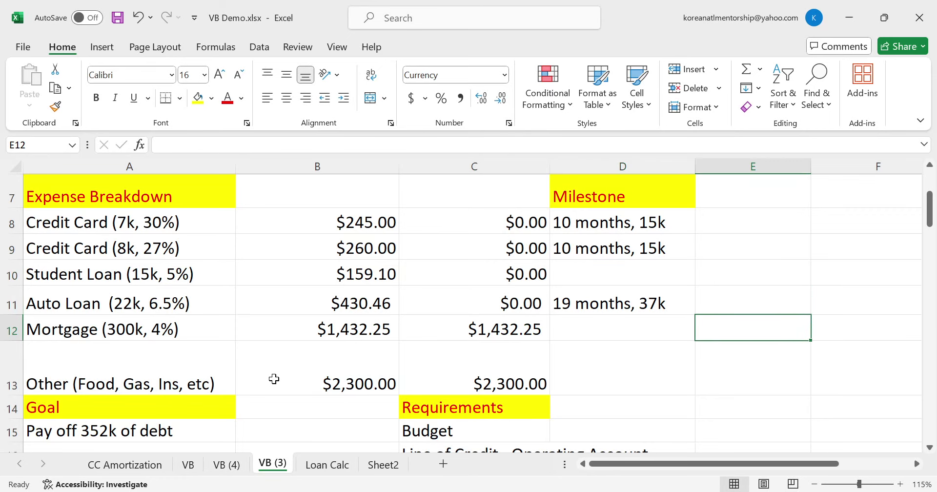
pyautogui.press('Down')
pyautogui.press('Down')
pyautogui.press('Down')
pyautogui.press('Down')
pyautogui.press('Down')
pyautogui.press('Down')
pyautogui.press('Down')
pyautogui.press('Down')
pyautogui.press('Right')
pyautogui.press('Right')
pyautogui.press('Right')
pyautogui.press('Down')
pyautogui.press('Down')
pyautogui.press('Down')
pyautogui.press('Down')
pyautogui.press('Down')
pyautogui.press('Down')
pyautogui.press('Down')
pyautogui.press('Down')
pyautogui.press('Down')
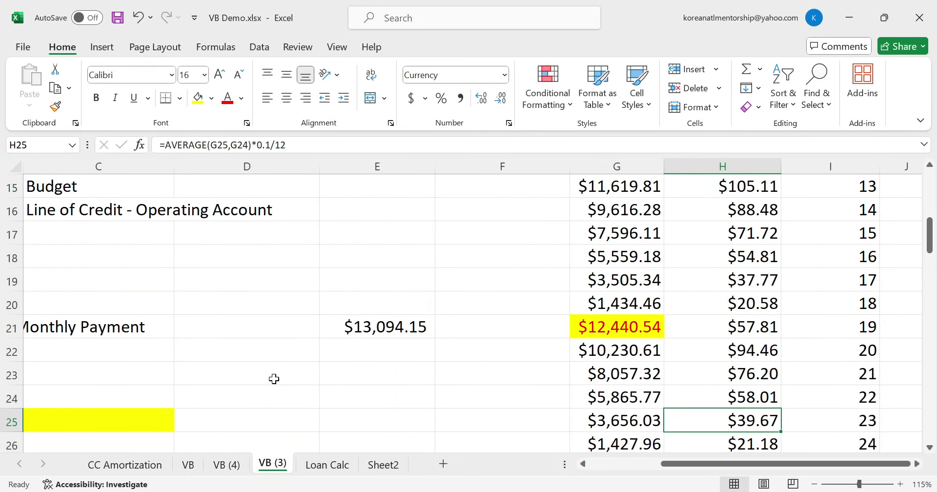
# Enter "25 months, 52k" as the Student Loan milestone in D10 of the Expense Breakdown
pyautogui.press('Left')
pyautogui.press('Left')
pyautogui.press('Left')
pyautogui.press('Left')
pyautogui.press('Left')
pyautogui.press('Left')
pyautogui.press('Up')
pyautogui.press('Up')
pyautogui.press('Up')
pyautogui.press('Up')
pyautogui.press('Up')
pyautogui.press('Up')
pyautogui.press('Up')
pyautogui.press('Up')
pyautogui.press('Up')
pyautogui.press('Up')
pyautogui.press('Up')
pyautogui.press('Up')
pyautogui.press('Up')
pyautogui.press('Up')
pyautogui.press('Up')
pyautogui.press('Up')
pyautogui.press('Up')
pyautogui.press('Up')
pyautogui.press('Up')
pyautogui.press('Up')
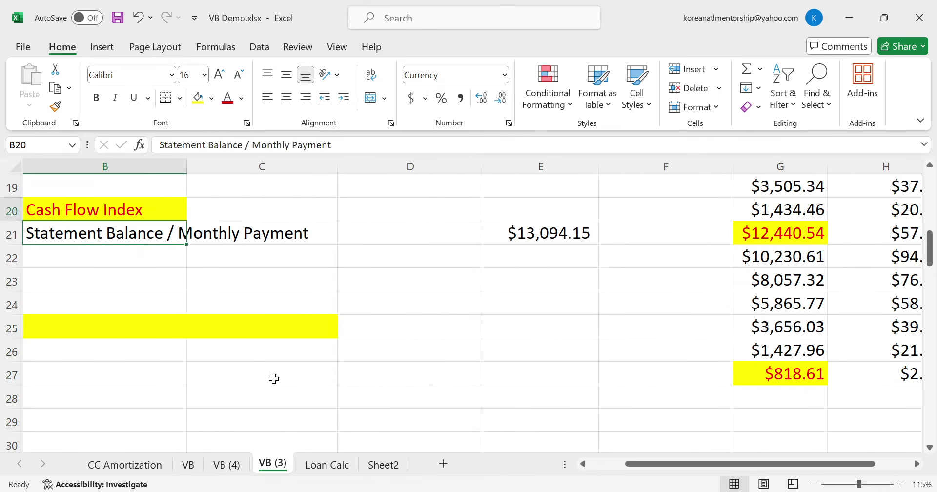
pyautogui.press('Down')
pyautogui.press('Down')
pyautogui.press('Left')
pyautogui.press('Down')
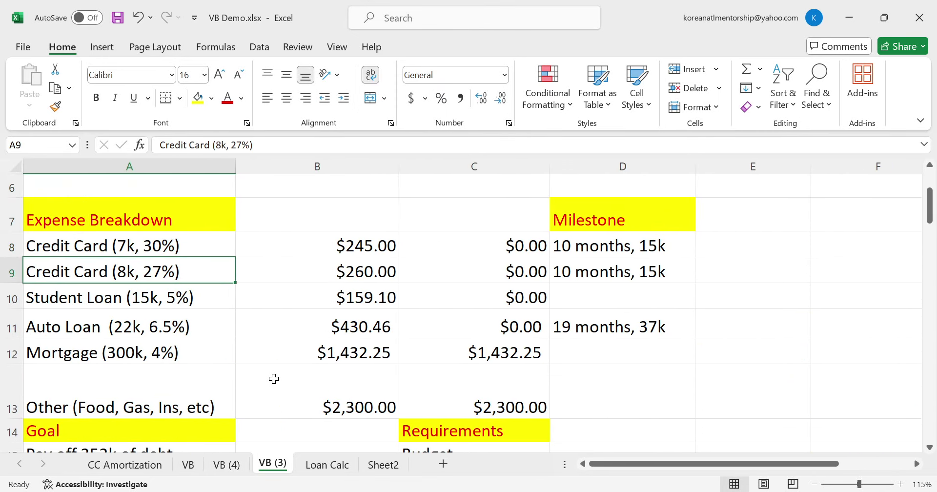
pyautogui.press('Right')
pyautogui.press('Right')
pyautogui.press('Right')
pyautogui.press('Down')
pyautogui.write('25 mo')
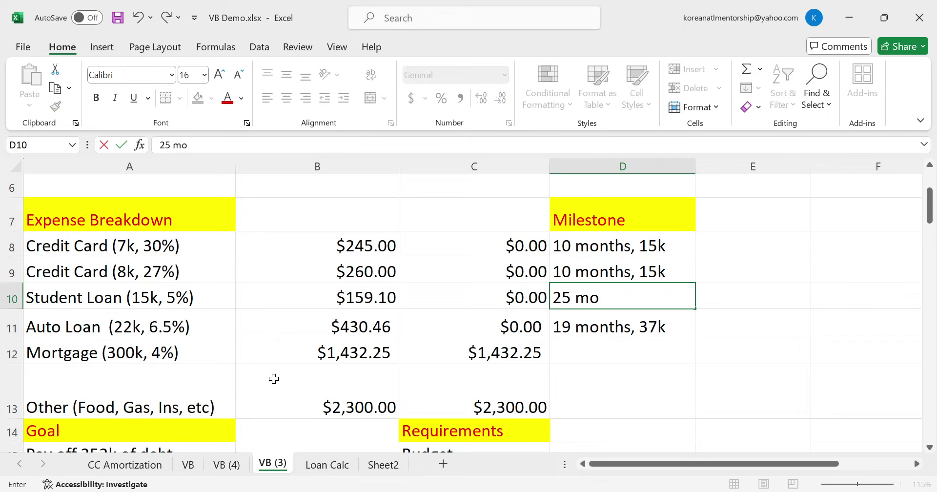
pyautogui.write('nths, 52k')
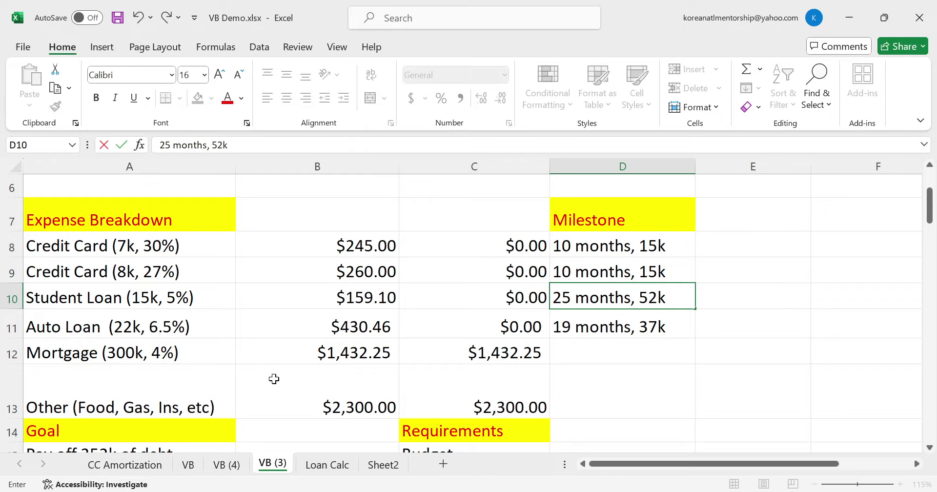
pyautogui.press('Return')
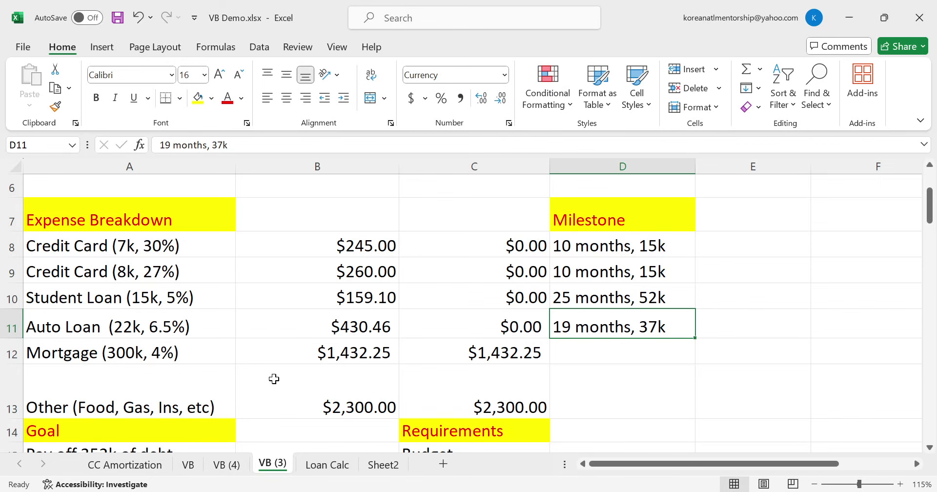
# On the Loan Calc sheet, set the Current Month of both the Student Loan and the Mortgage to 25
pyautogui.click(326, 464)
pyautogui.click(606, 260)
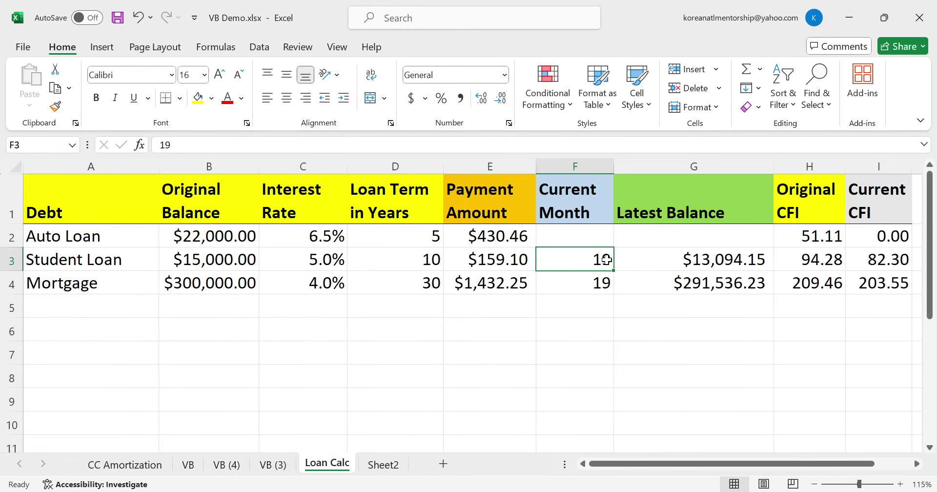
pyautogui.write('25')
pyautogui.press('Return')
pyautogui.write('25')
pyautogui.press('Return')
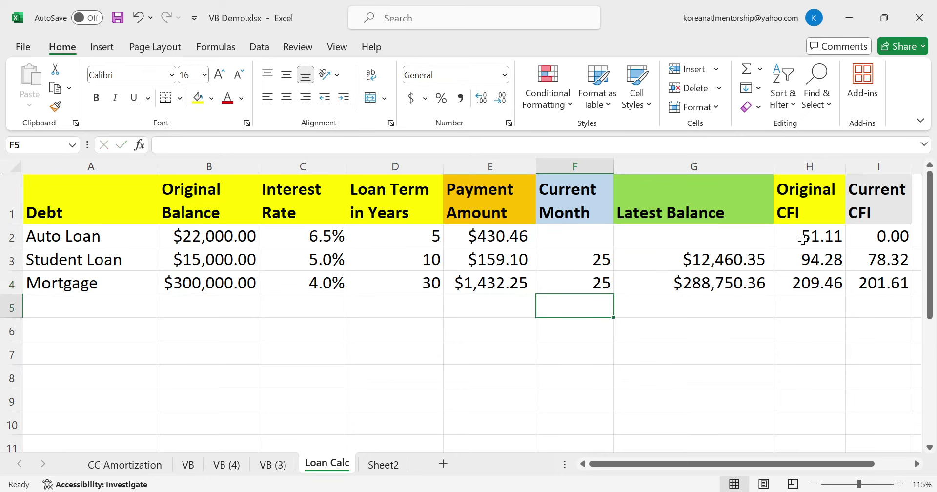
# Clear the Student Loan's Current Month and Latest Balance in F3:G3
pyautogui.press('Up')
pyautogui.press('Up')
pyautogui.hotkey('shift', 'Right')
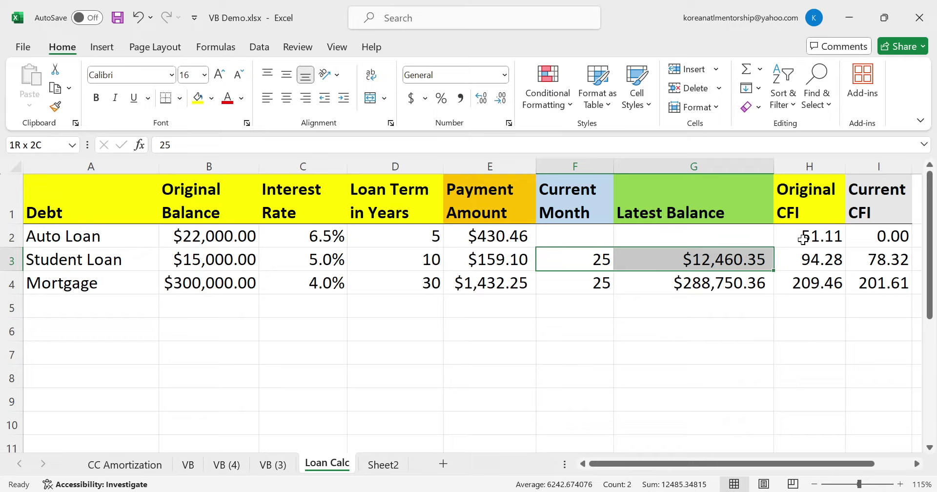
pyautogui.click(720, 257)
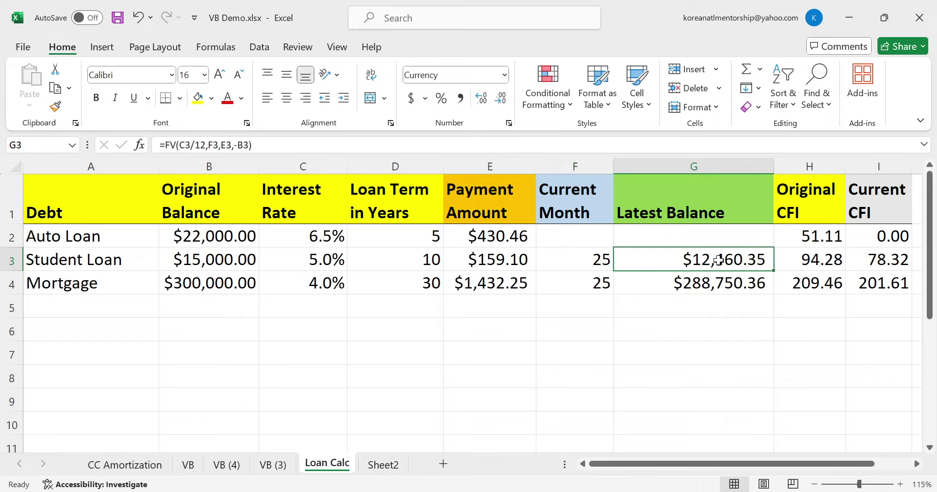
pyautogui.click(604, 259)
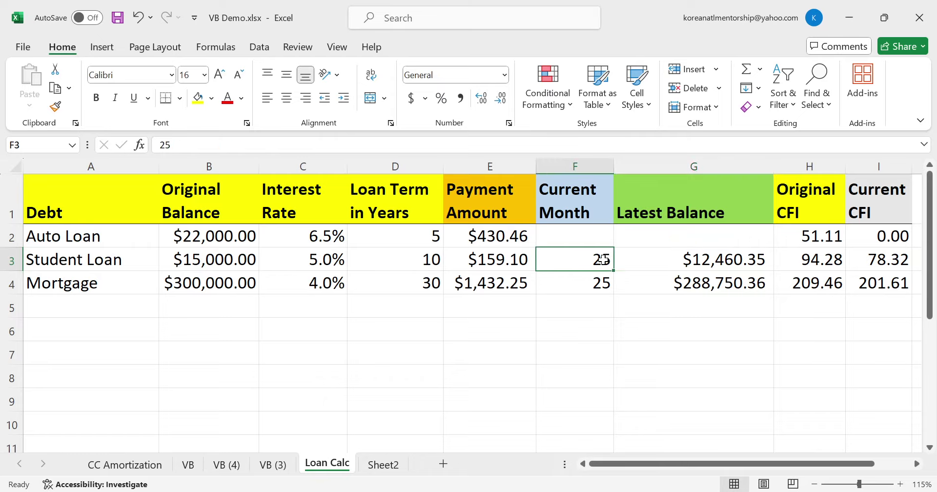
pyautogui.hotkey('shift', 'Right')
pyautogui.press('Delete')
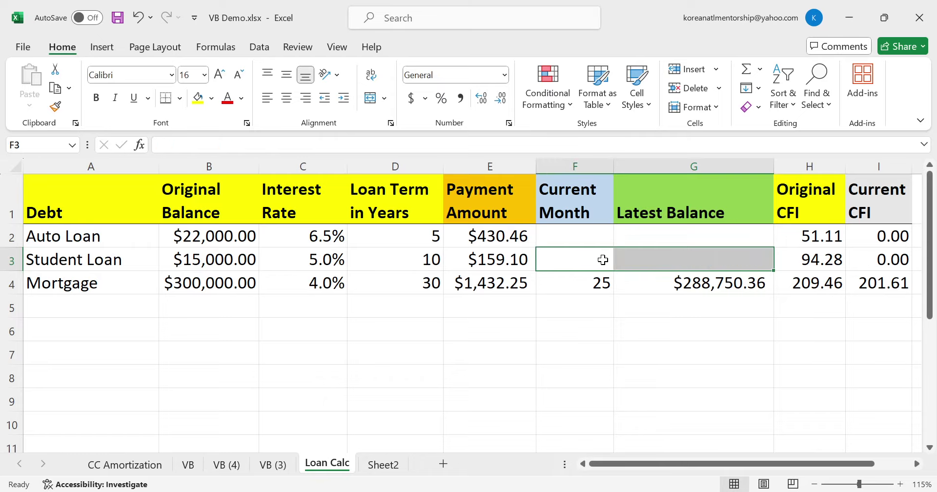
# Examine the Mortgage row's current month, latest balance, payment, interest rate, and original and current CFI
pyautogui.press('Down')
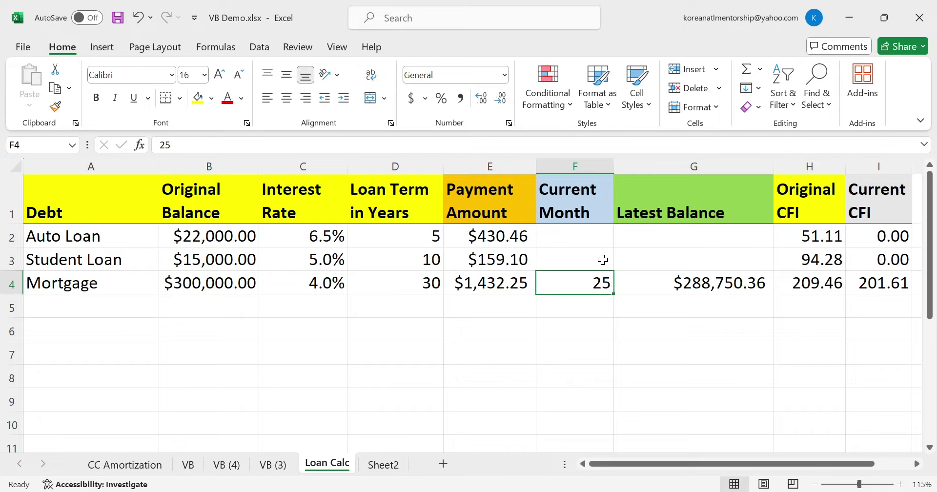
pyautogui.press('Right')
pyautogui.press('Right')
pyautogui.press('Right')
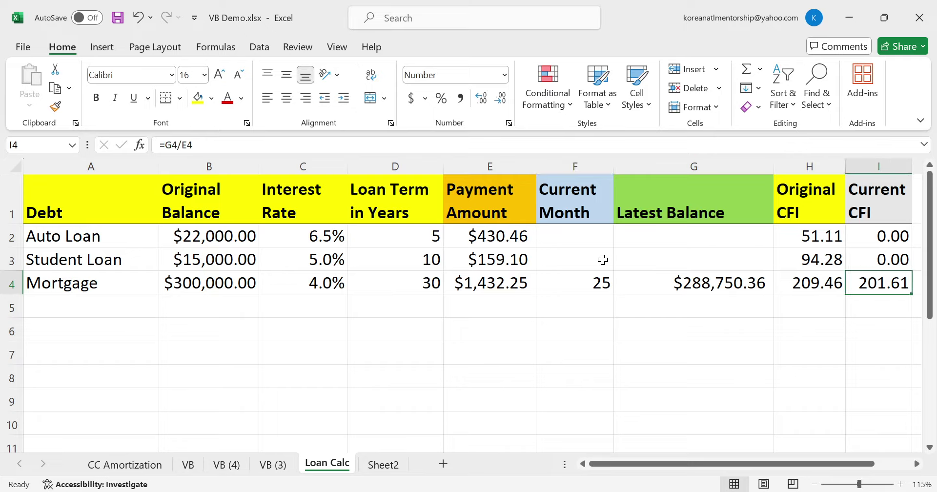
pyautogui.press('Left')
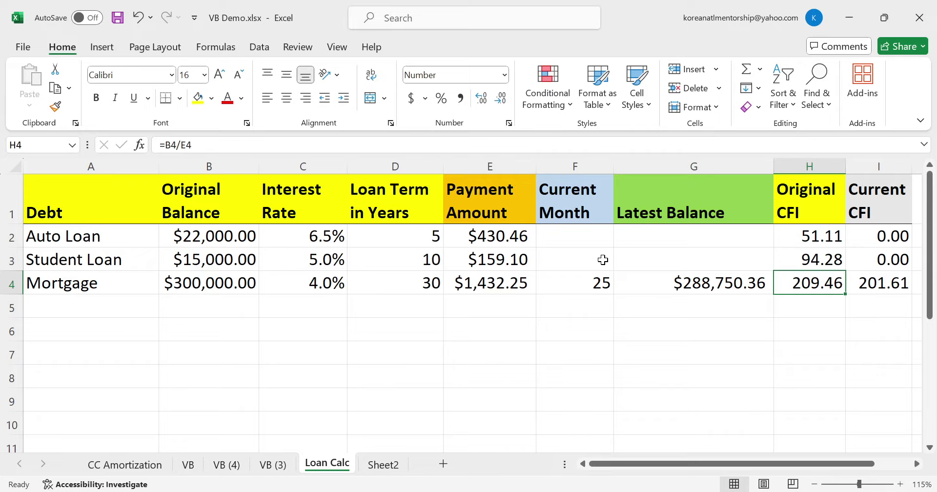
pyautogui.press('Left')
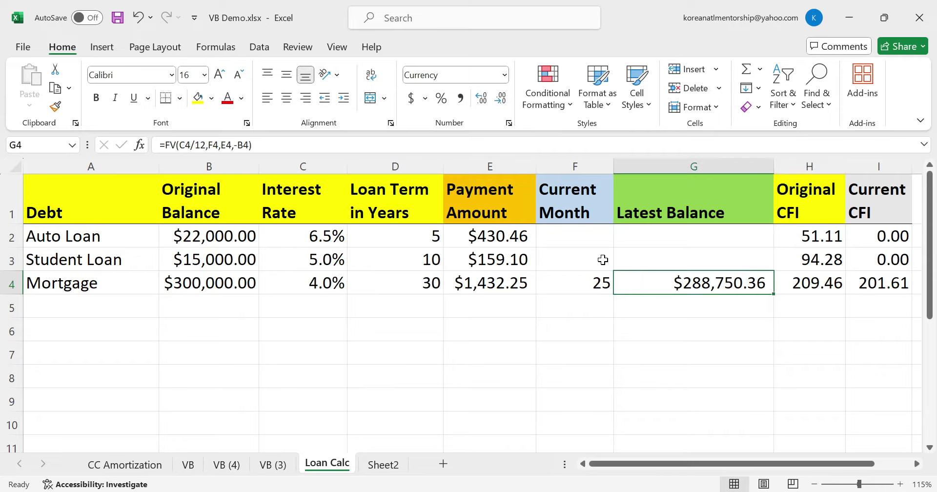
pyautogui.press('Left')
pyautogui.press('Left')
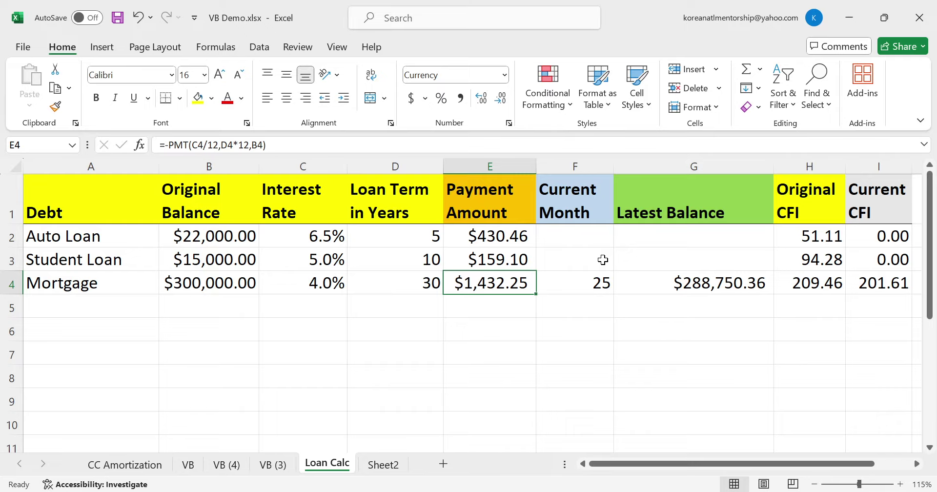
pyautogui.press('Right')
pyautogui.press('Right')
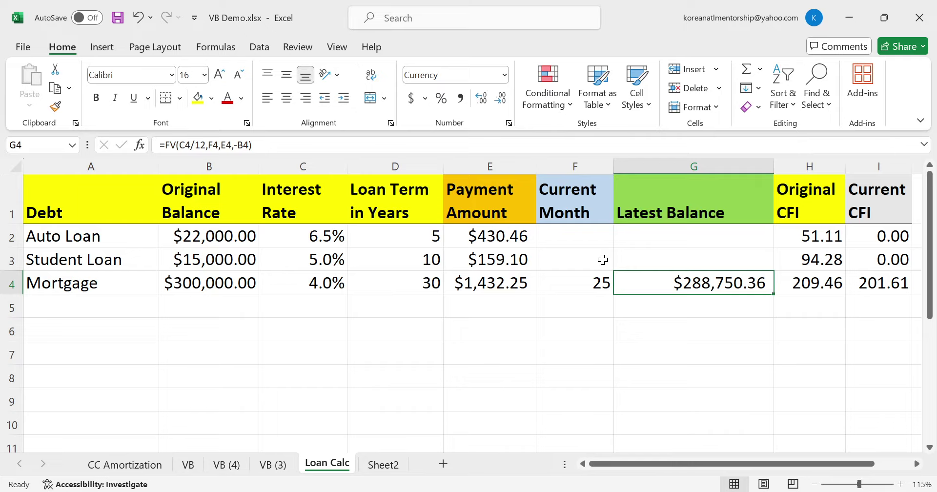
pyautogui.press('Left')
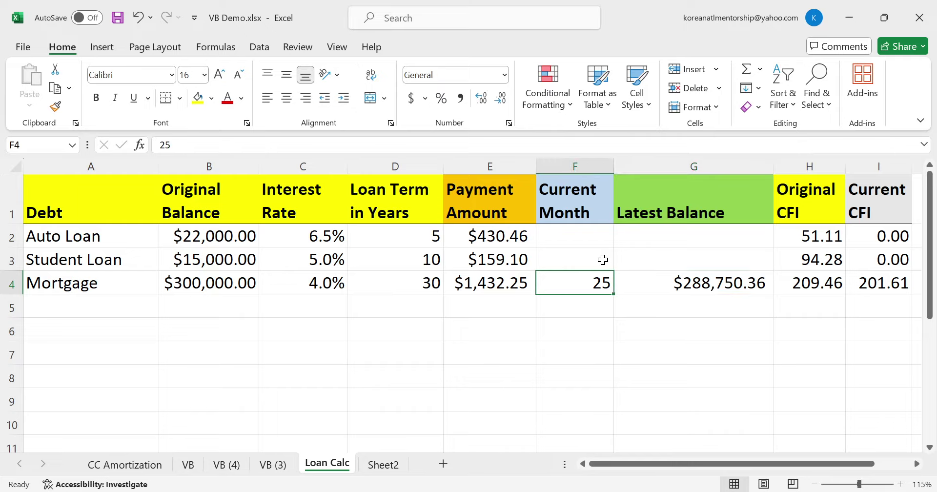
pyautogui.press('Right')
pyautogui.press('Right')
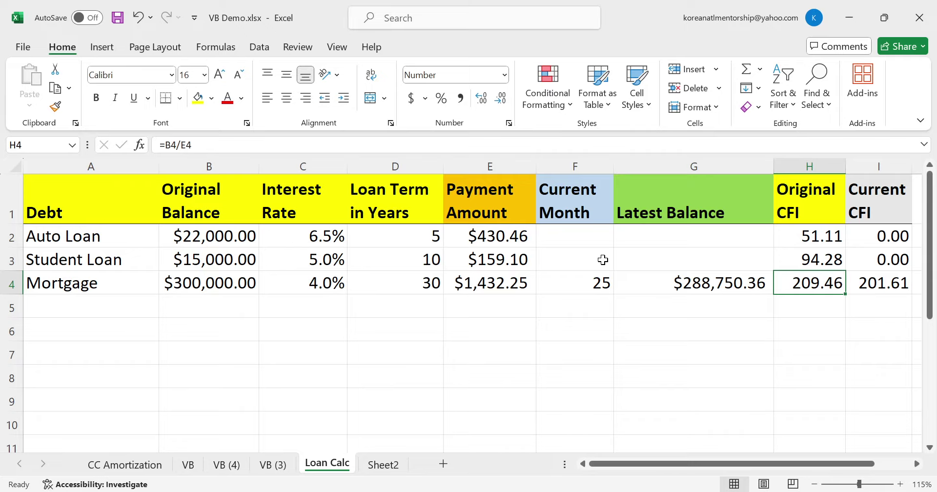
pyautogui.press('Left')
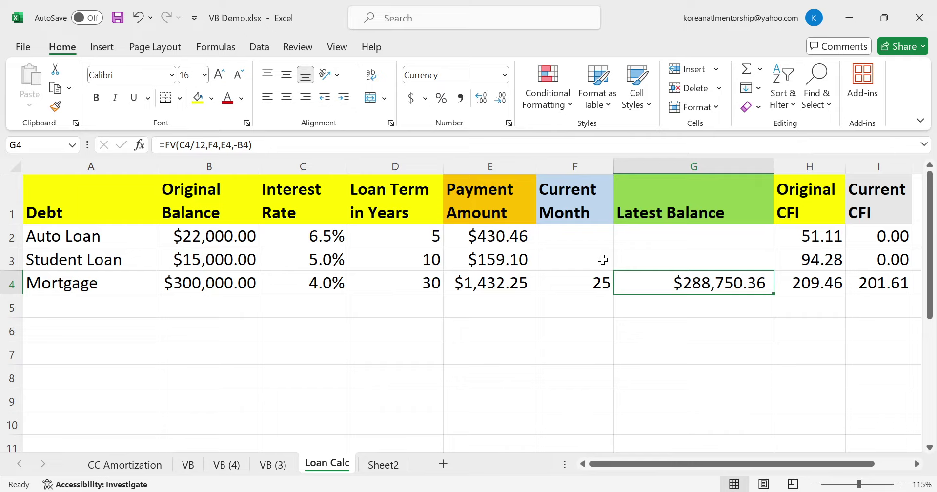
pyautogui.press('Left')
pyautogui.press('Left')
pyautogui.press('Left')
pyautogui.press('Left')
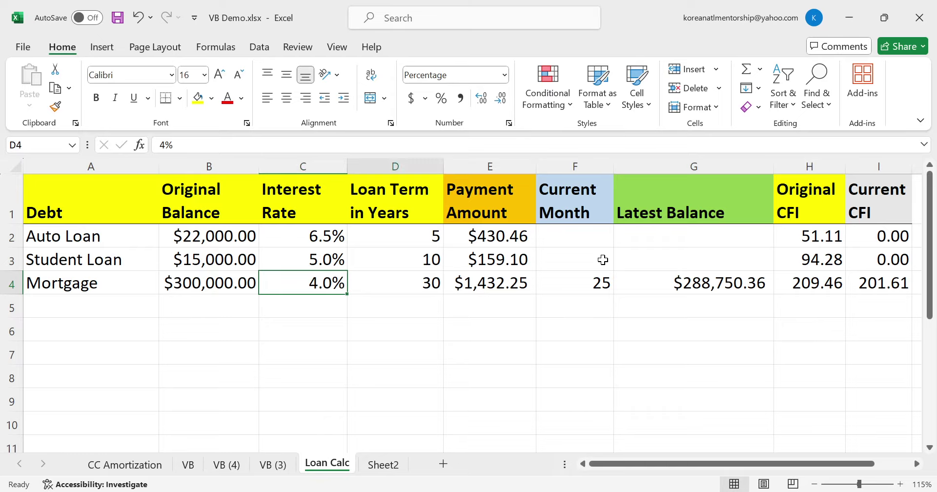
pyautogui.press('Right')
pyautogui.press('Right')
pyautogui.press('Right')
pyautogui.press('Right')
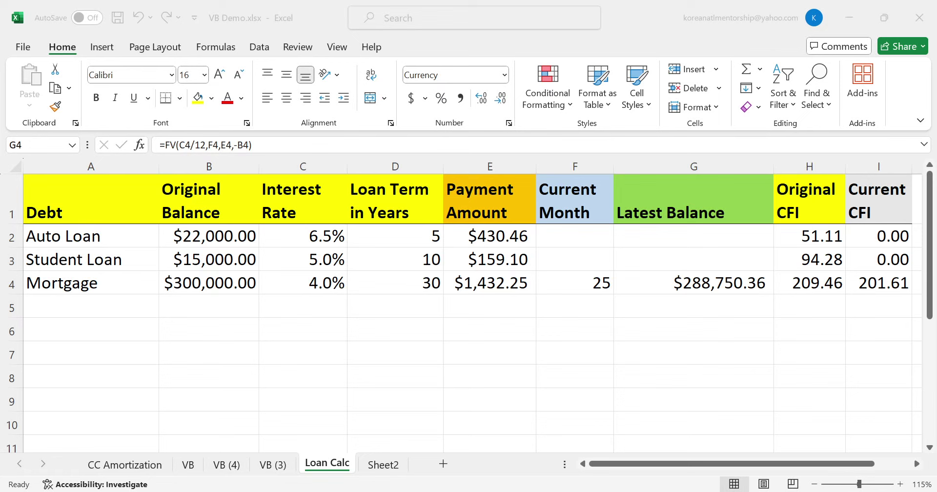
# Switch to VelocityBankingCalculator.xlsx and review the loan, credit line, income and expense inputs plus the Daily sheet's columns
pyautogui.hotkey('alt', 'Tab')
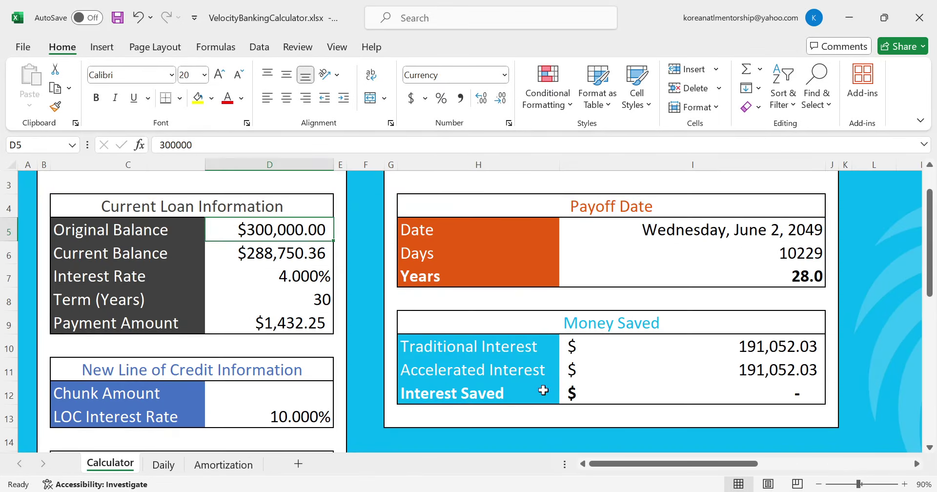
pyautogui.scroll(-3, 522, 324)
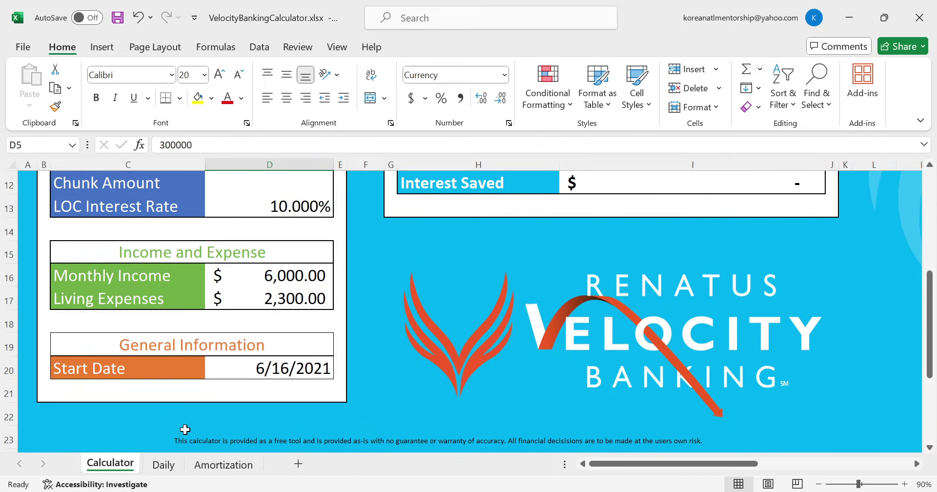
pyautogui.click(164, 465)
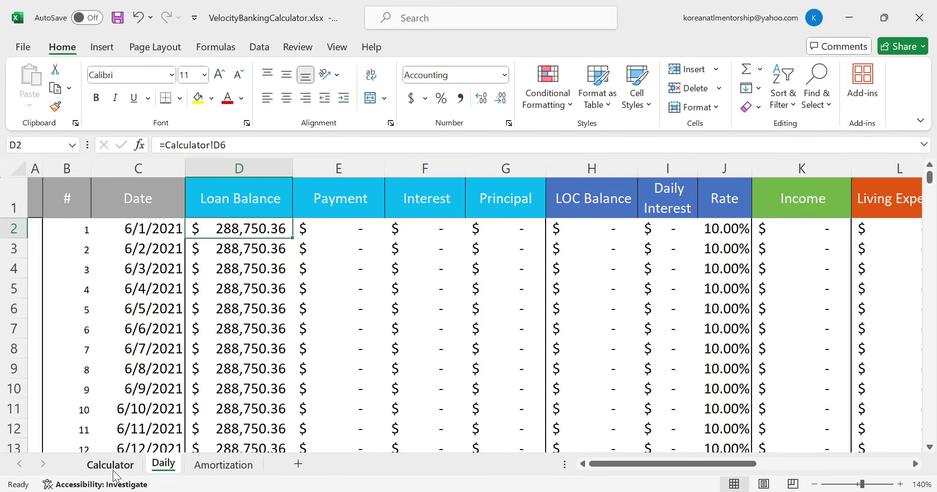
pyautogui.scroll(-1, 417, 401)
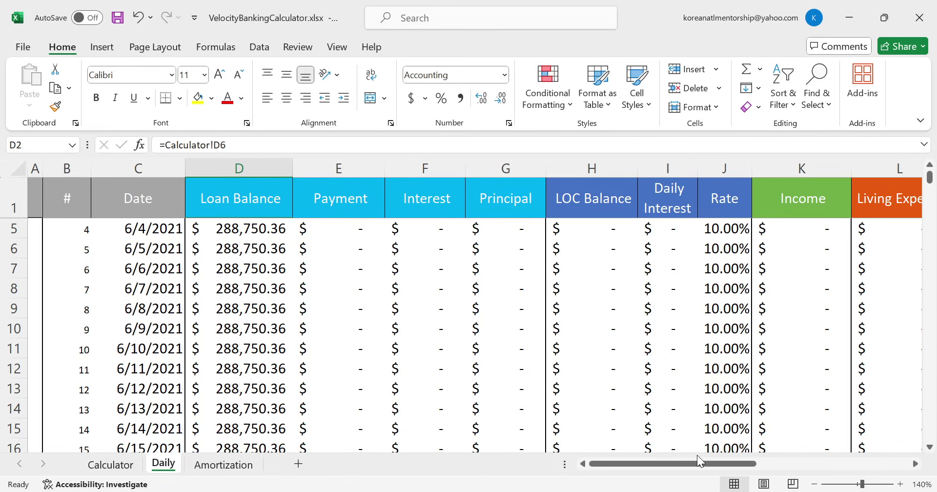
pyautogui.moveTo(697, 465); pyautogui.dragTo(758, 463)
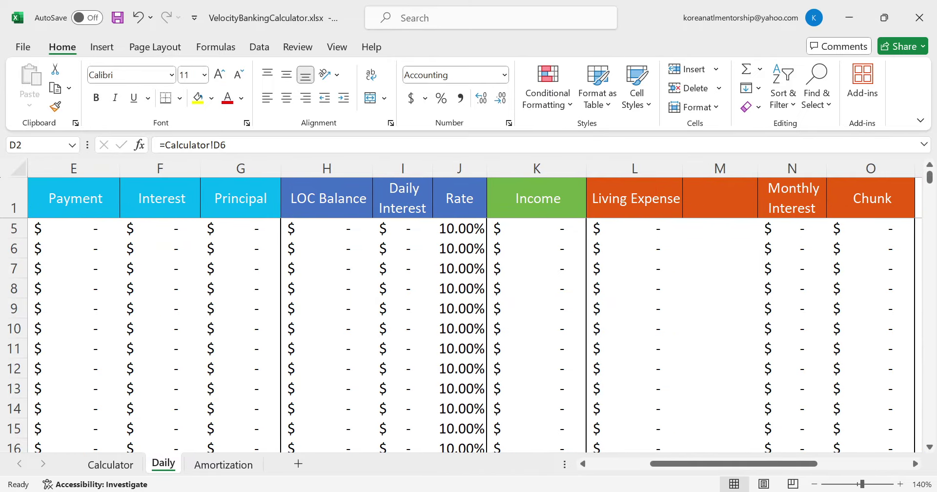
pyautogui.click(101, 471)
pyautogui.scroll(3, 300, 397)
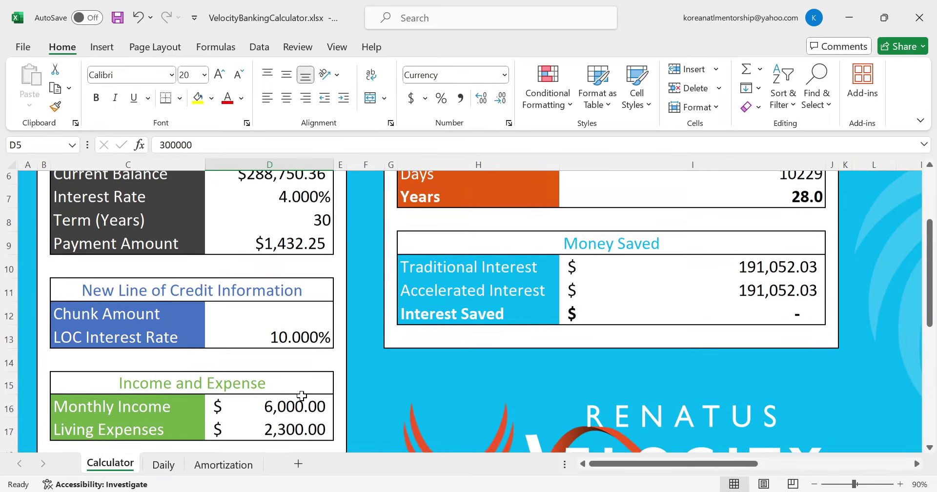
pyautogui.scroll(1, 301, 395)
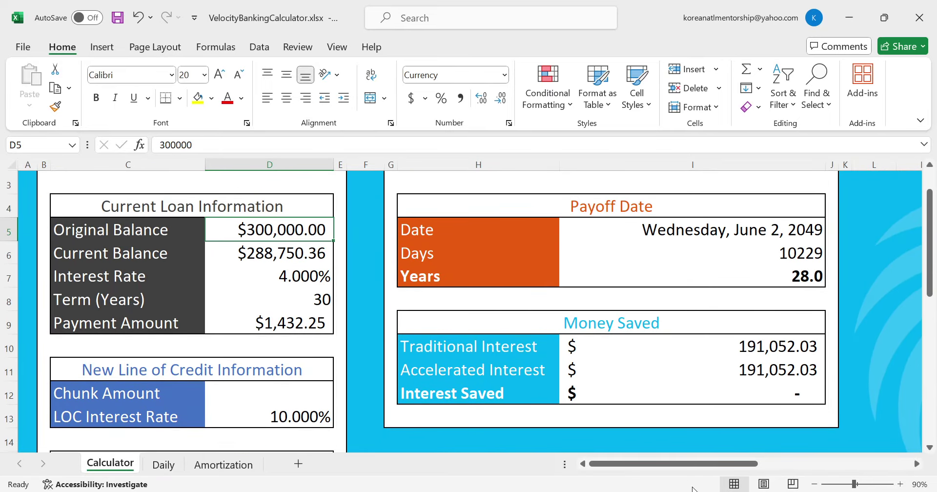
# Enter 288750.36 as the Chunk Amount in D12 of the Calculator sheet's New Line of Credit Information
pyautogui.click(276, 398)
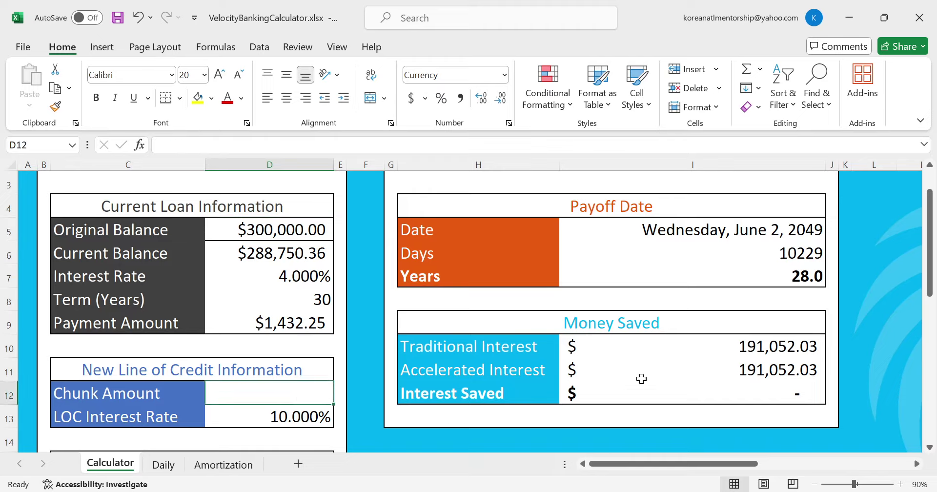
pyautogui.write('28')
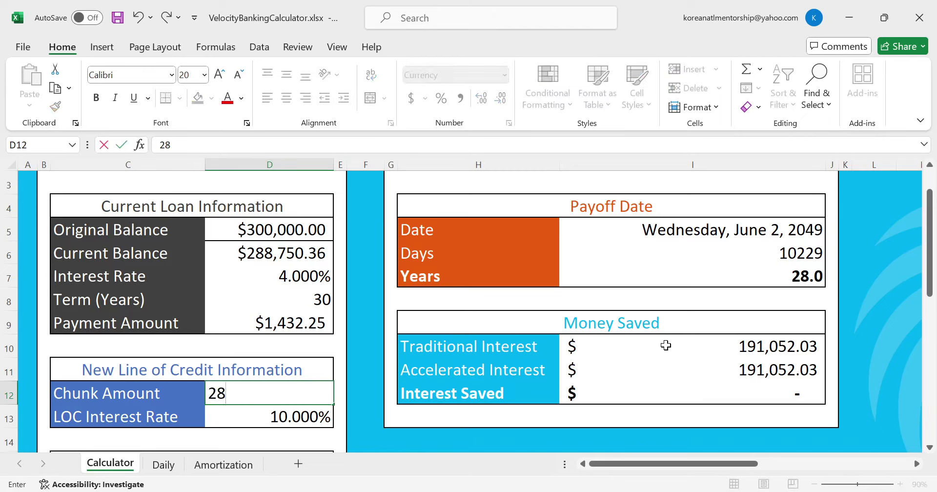
pyautogui.write('8750.36')
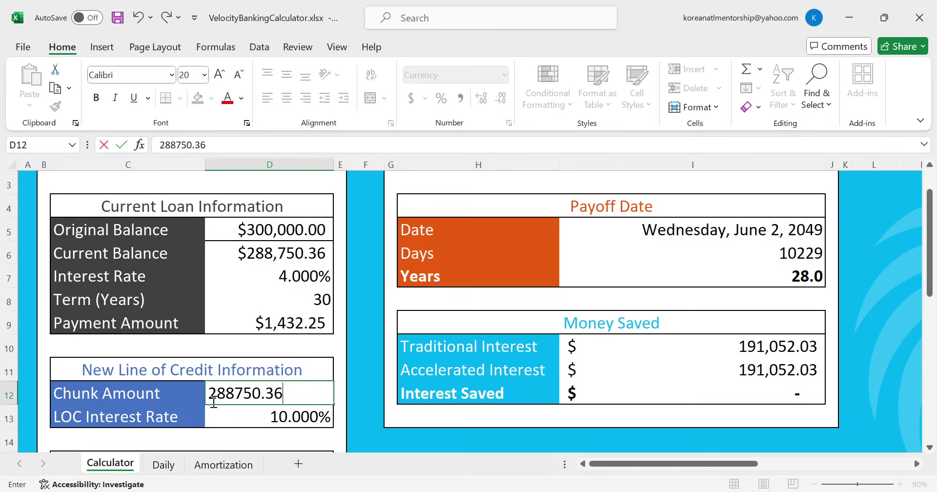
pyautogui.hotkey('ctrl', 'Return')
pyautogui.press('Return')
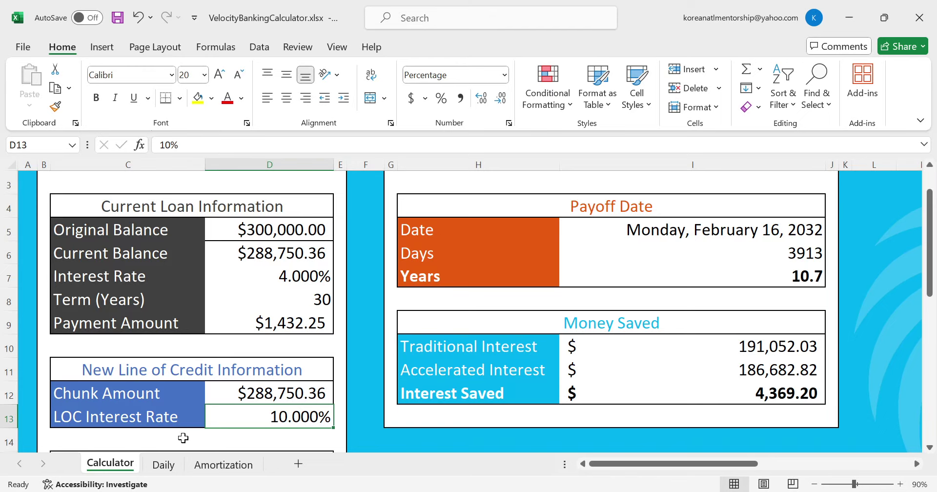
# On the Daily sheet, widen the Chunk and LOC Balance columns until their dollar amounts display in full
pyautogui.click(163, 464)
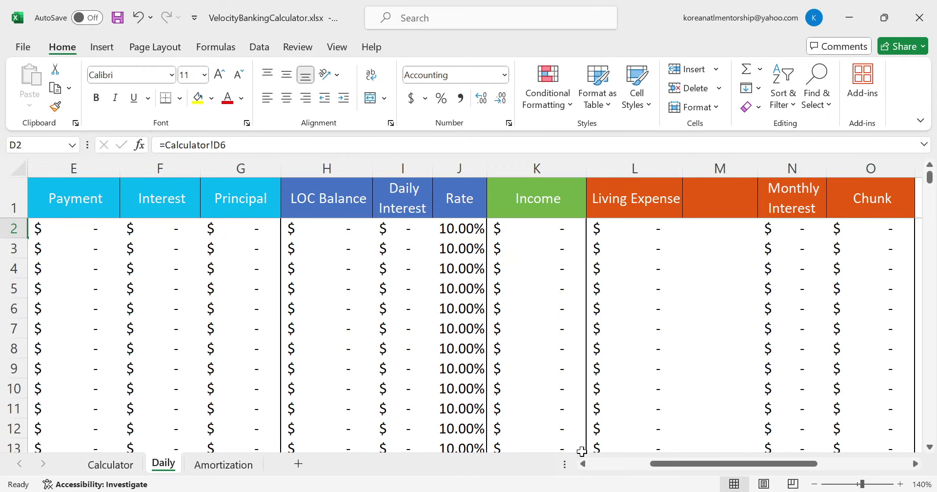
pyautogui.hscroll(-4, 618, 476)
pyautogui.scroll(-5, 357, 368)
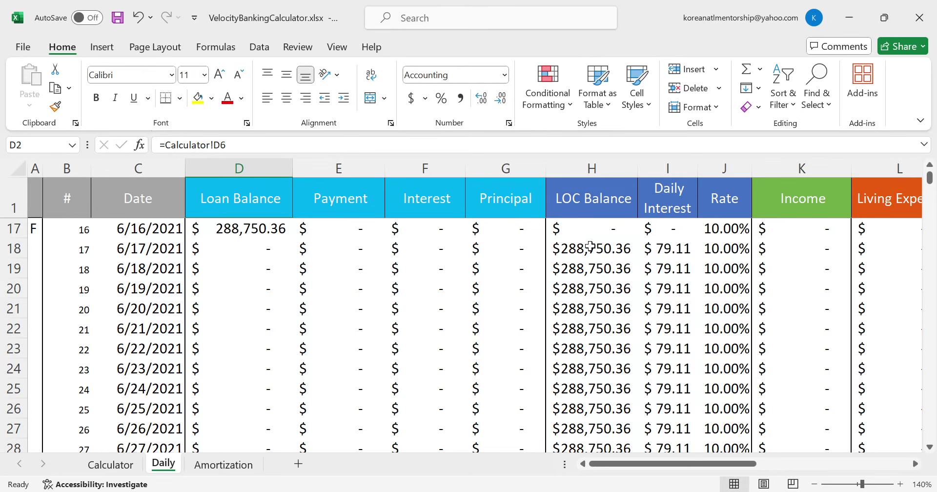
pyautogui.moveTo(653, 462); pyautogui.dragTo(708, 452)
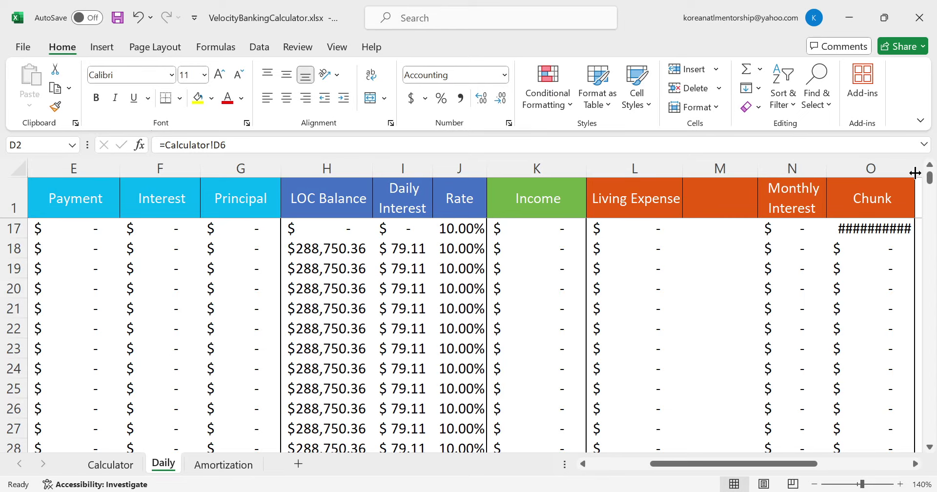
pyautogui.click(814, 484)
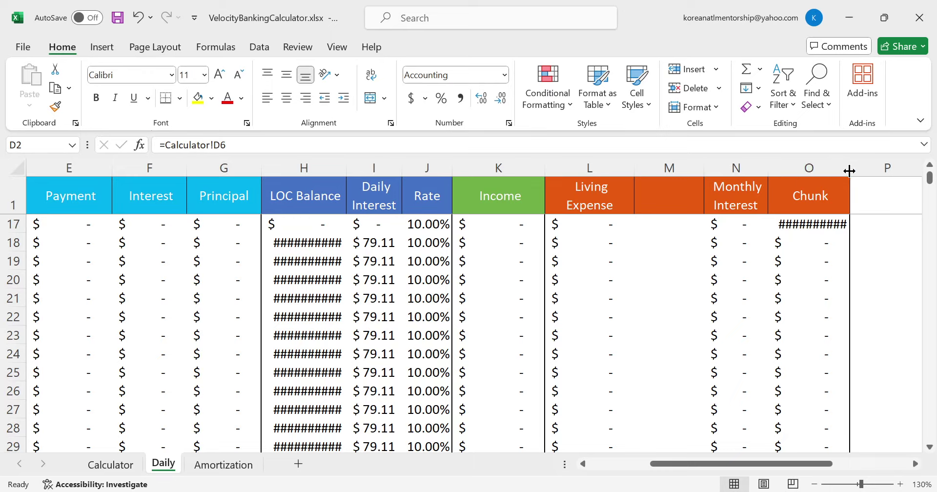
pyautogui.moveTo(848, 170); pyautogui.dragTo(873, 172)
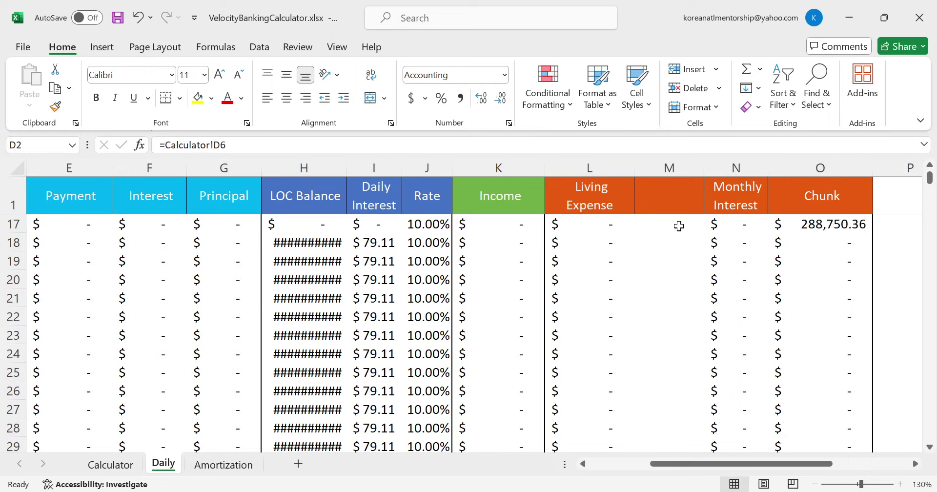
pyautogui.moveTo(346, 170); pyautogui.dragTo(392, 174)
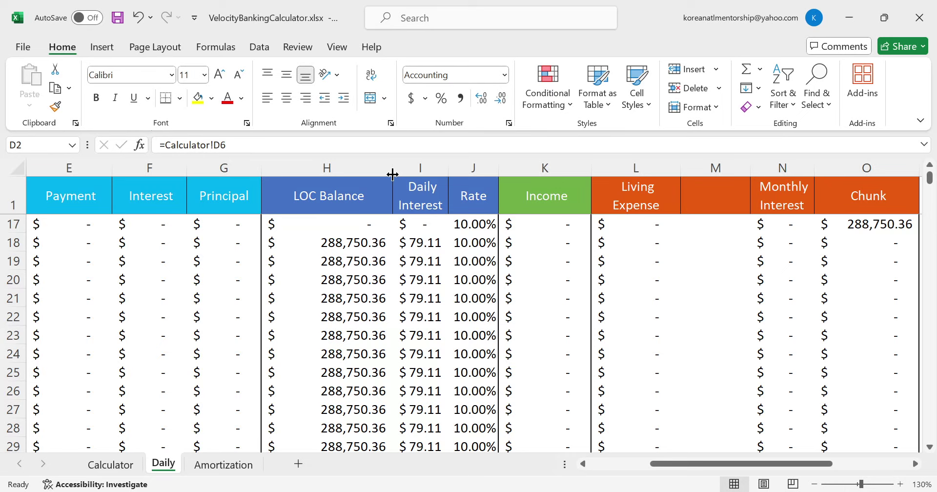
# Widen the Daily sheet's Monthly Interest column until the amount in row 32 displays in full
pyautogui.scroll(-3, 331, 317)
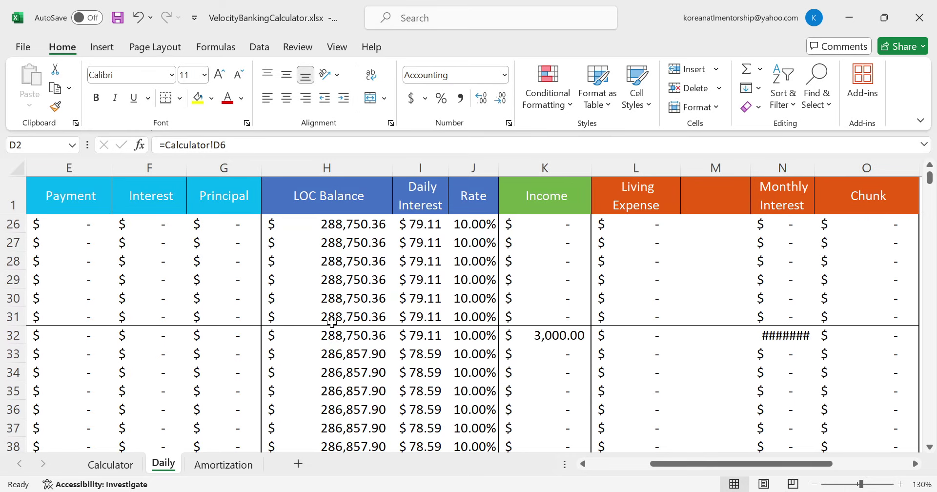
pyautogui.scroll(-4, 331, 322)
pyautogui.scroll(3, 331, 322)
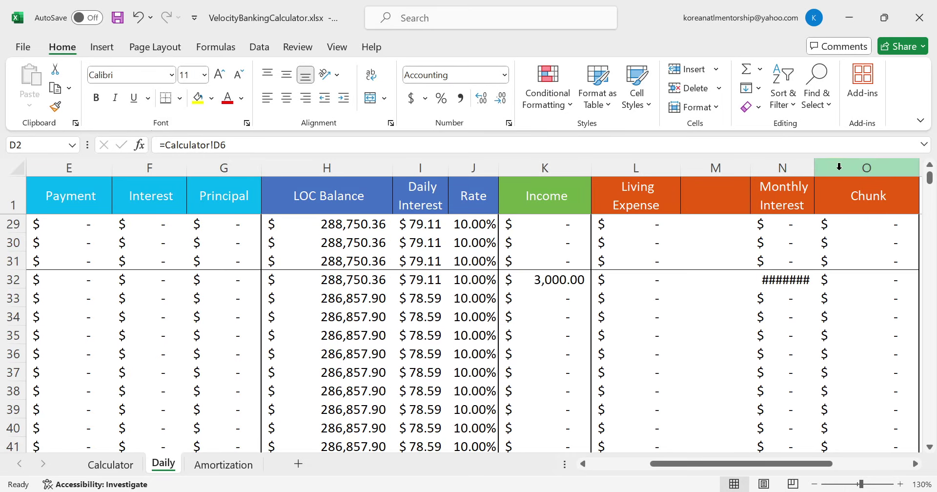
pyautogui.moveTo(813, 168); pyautogui.dragTo(836, 167)
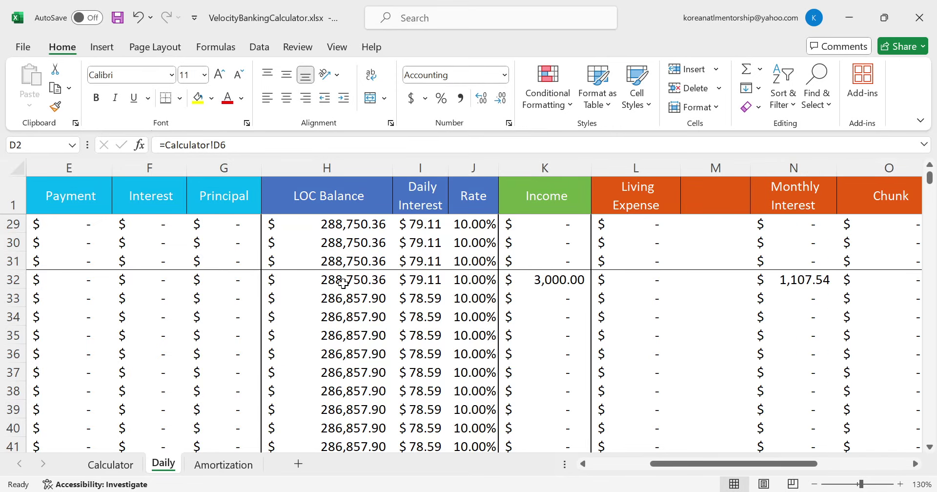
# Review the Daily sheet's LOC balances, income and monthly interest, and the Calculator sheet's inputs, payoff date and money saved
pyautogui.scroll(-6, 343, 283)
pyautogui.scroll(2, 343, 283)
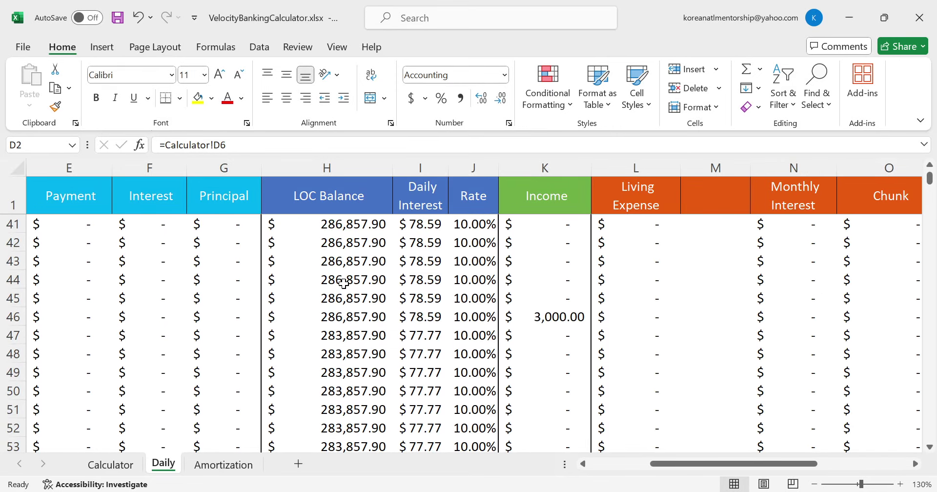
pyautogui.scroll(13, 343, 283)
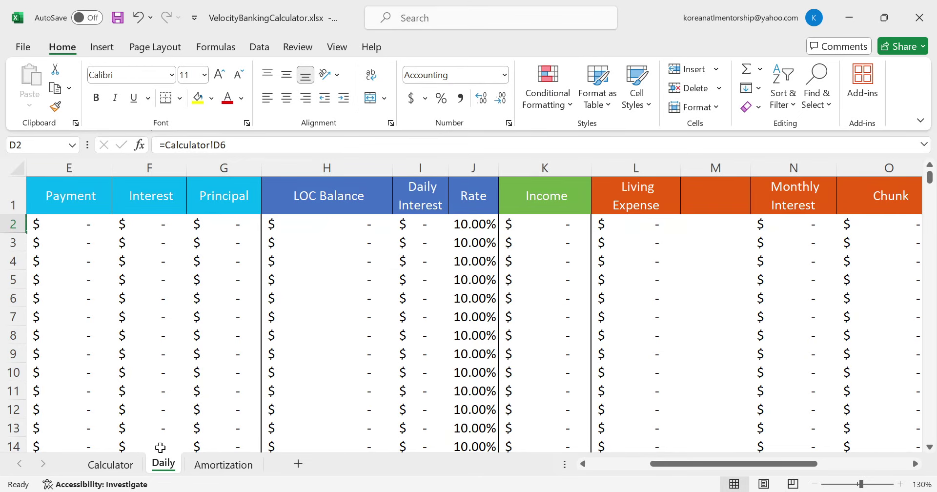
pyautogui.click(108, 464)
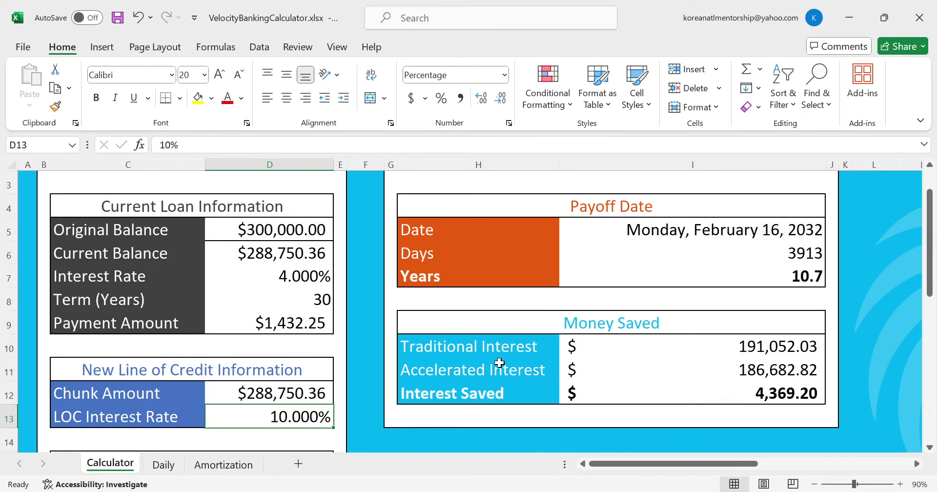
pyautogui.click(265, 319)
pyautogui.scroll(-3, 341, 303)
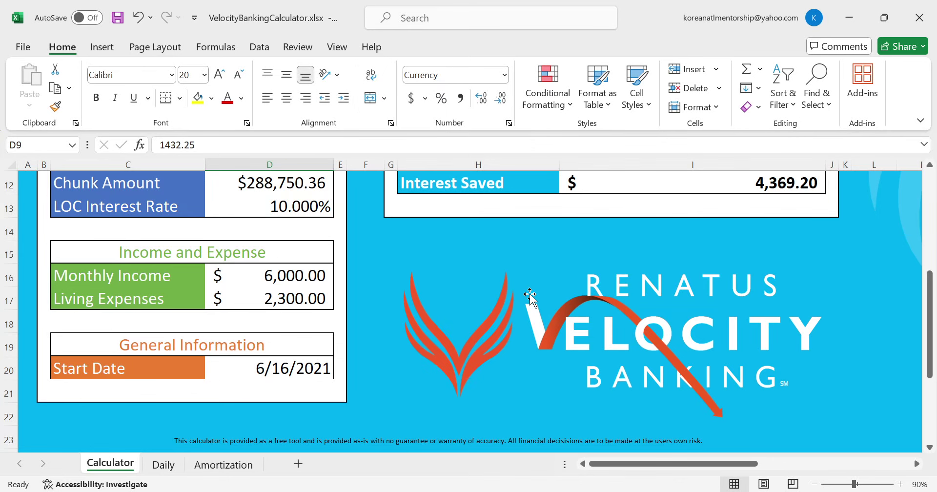
pyautogui.scroll(3, 530, 295)
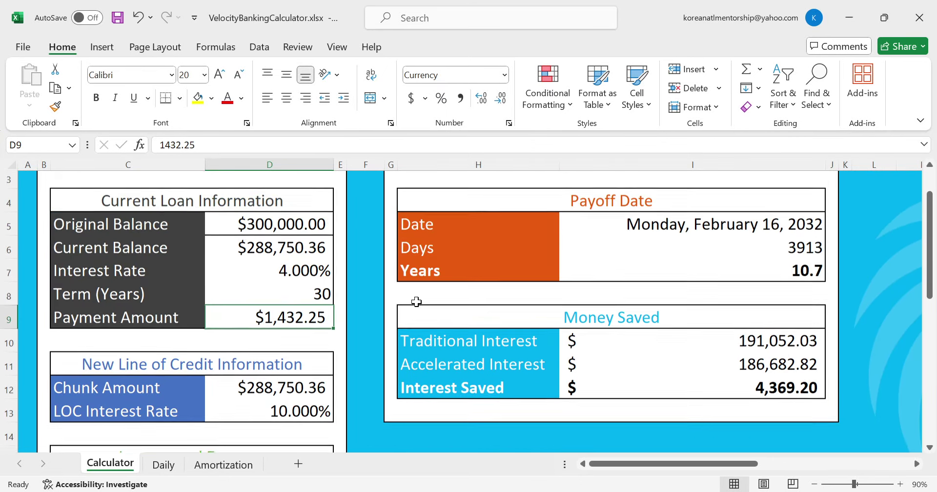
# Set the Chunk Amount in D12 of the Calculator sheet to 6000 and check the payoff date and interest saved
pyautogui.click(278, 399)
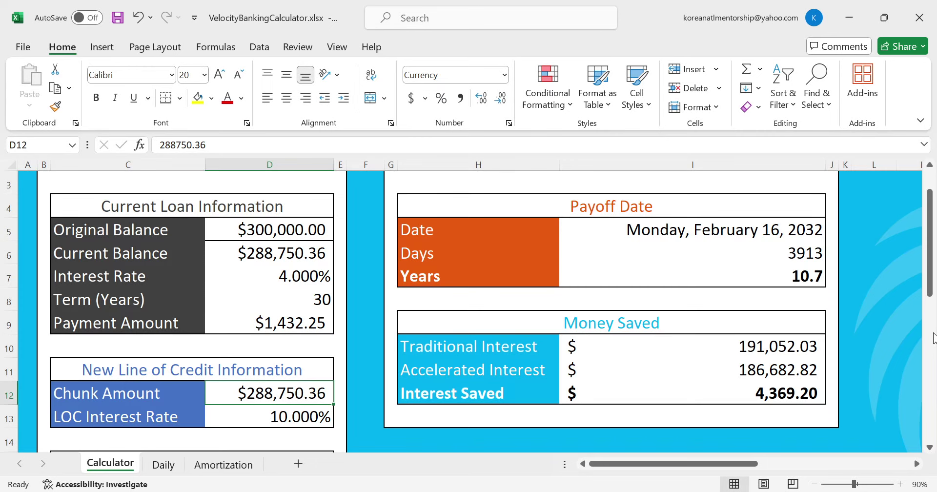
pyautogui.scroll(-5, 365, 408)
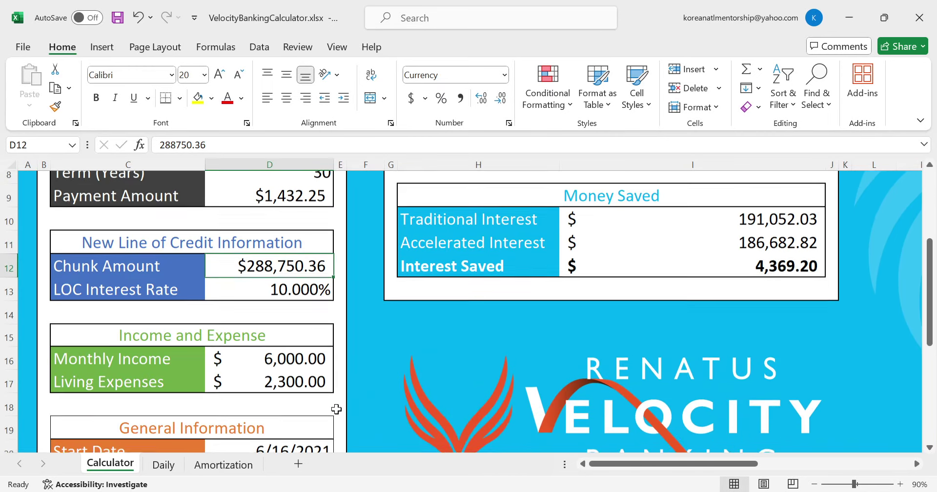
pyautogui.scroll(2, 232, 388)
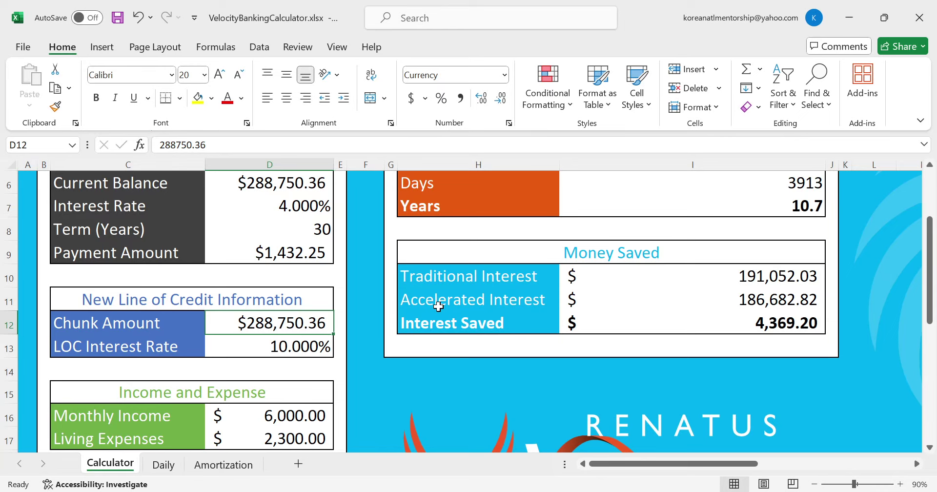
pyautogui.write('6,000')
pyautogui.press('Return')
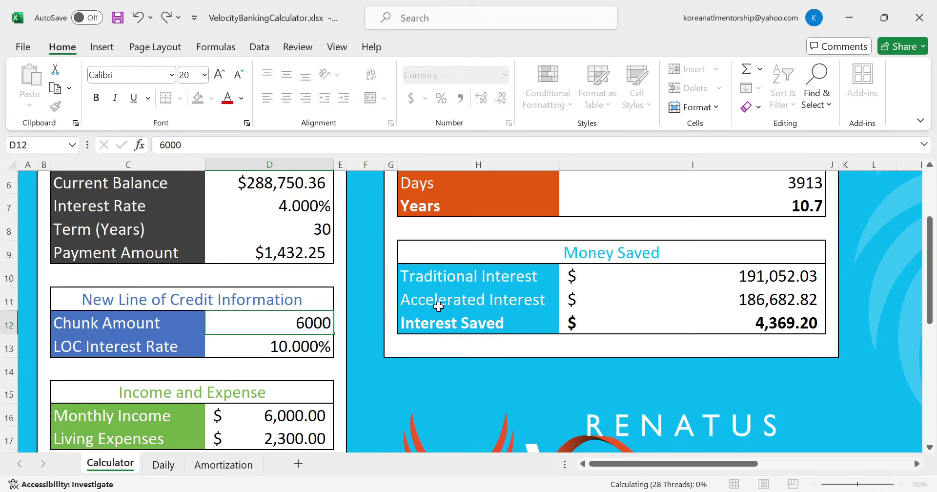
pyautogui.scroll(2, 503, 311)
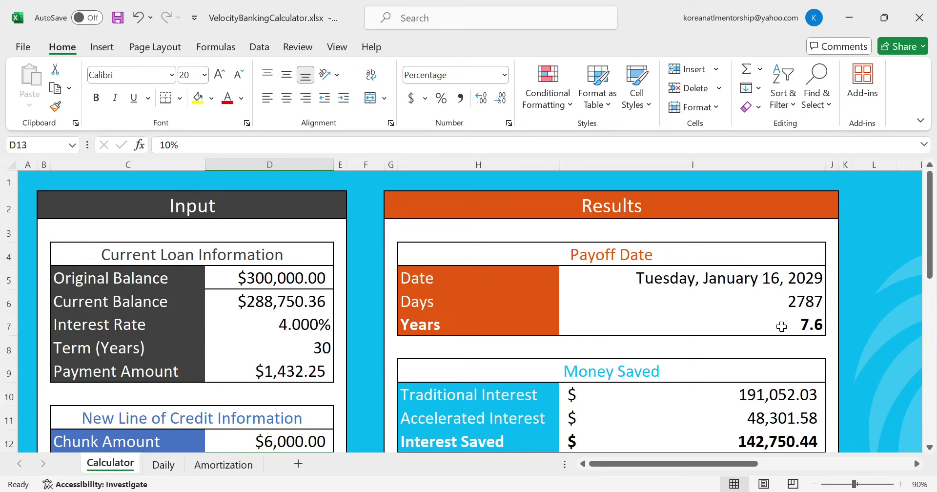
pyautogui.scroll(-1, 805, 342)
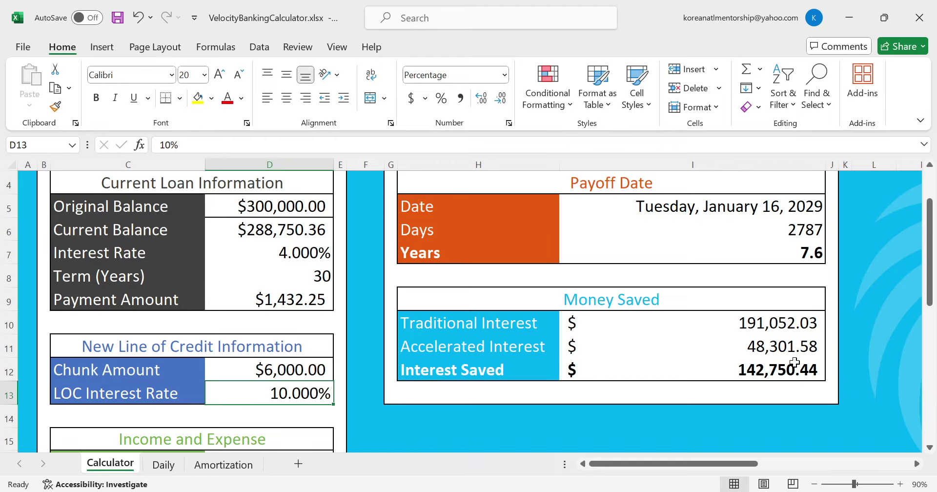
# Replace the Chunk Amount in D12 with 10000 to compare the interest saved with a larger chunk
pyautogui.click(322, 367)
pyautogui.scroll(1, 930, 235)
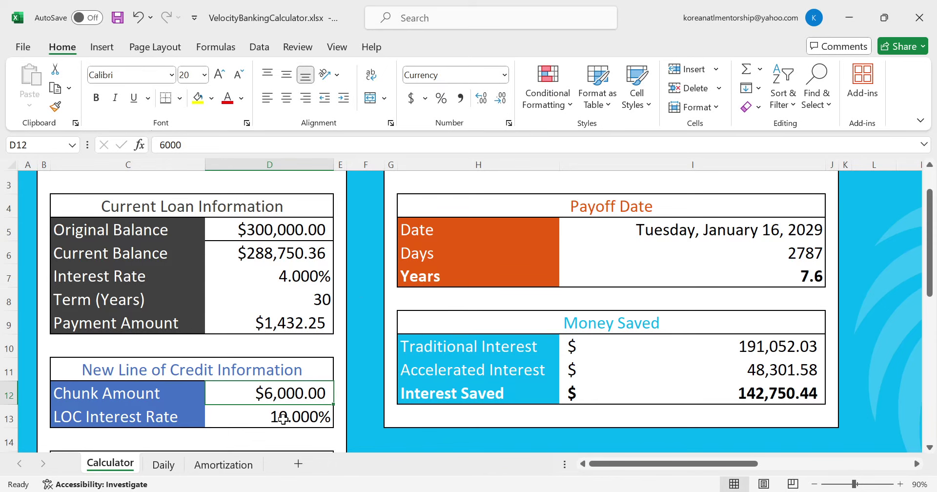
pyautogui.scroll(-1, 271, 417)
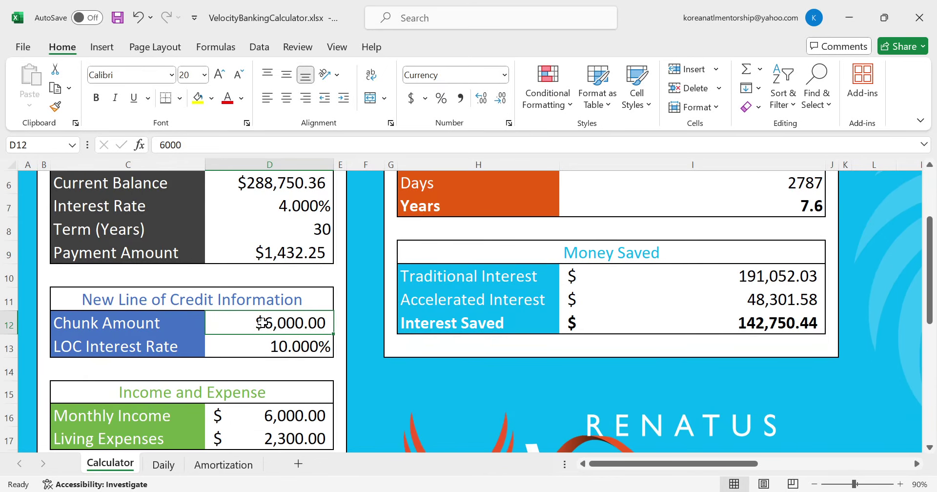
pyautogui.click(253, 338)
pyautogui.click(257, 323)
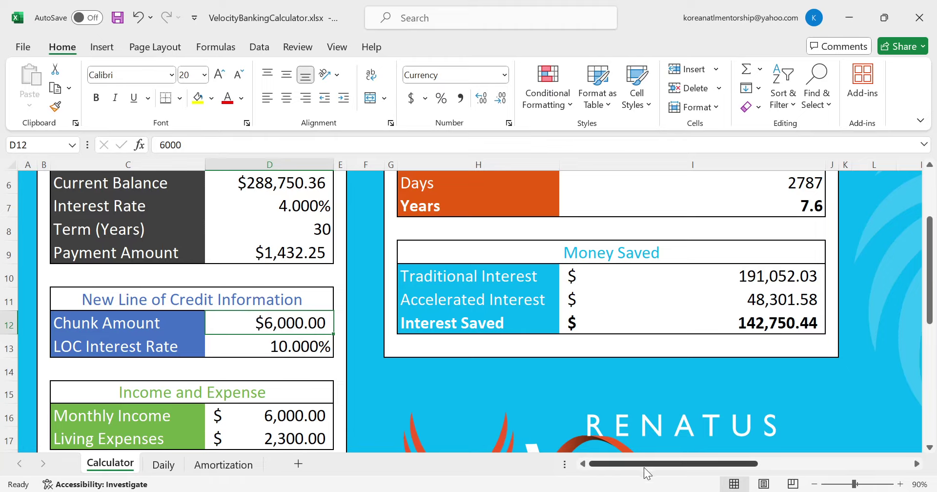
pyautogui.press('F2')
pyautogui.press('BackSpace')
pyautogui.press('BackSpace')
pyautogui.press('BackSpace')
pyautogui.press('BackSpace')
pyautogui.write('10000')
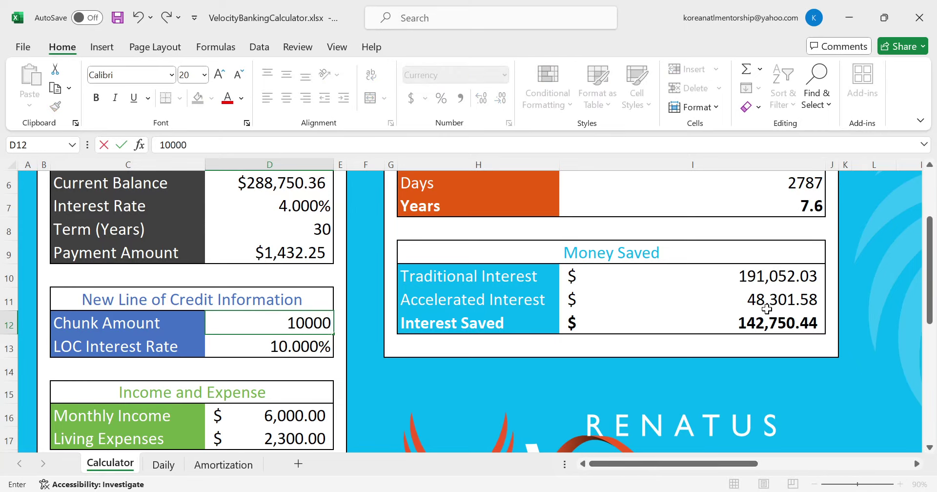
pyautogui.hotkey('ctrl', 'Return')
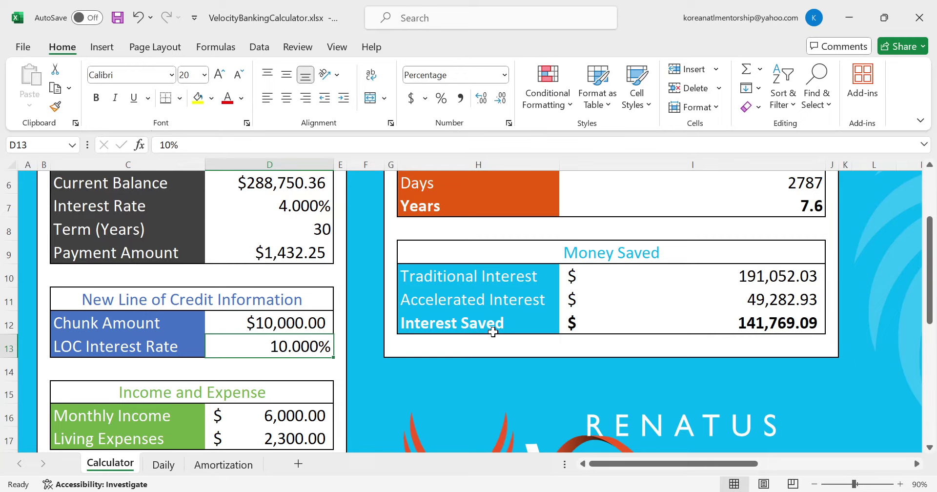
# Set the Chunk Amount in D12 back to 6000
pyautogui.click(275, 326)
pyautogui.write('6000')
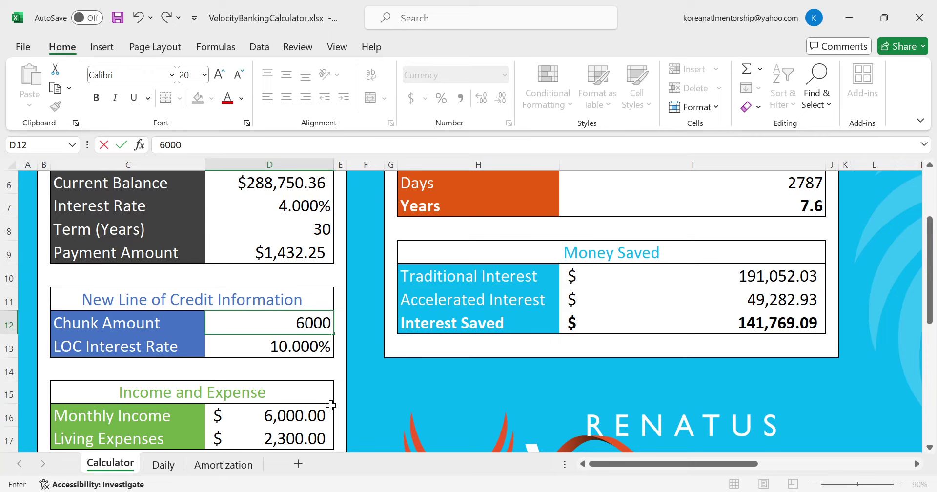
pyautogui.press('Return')
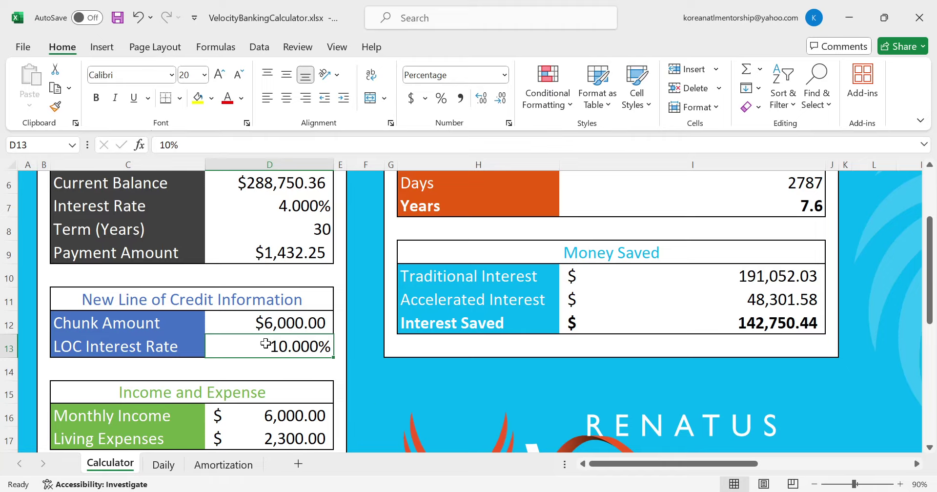
# Enter the loan's full current balance, 288750.36, as the Chunk Amount in D12 to compare the payoff results
pyautogui.click(313, 311)
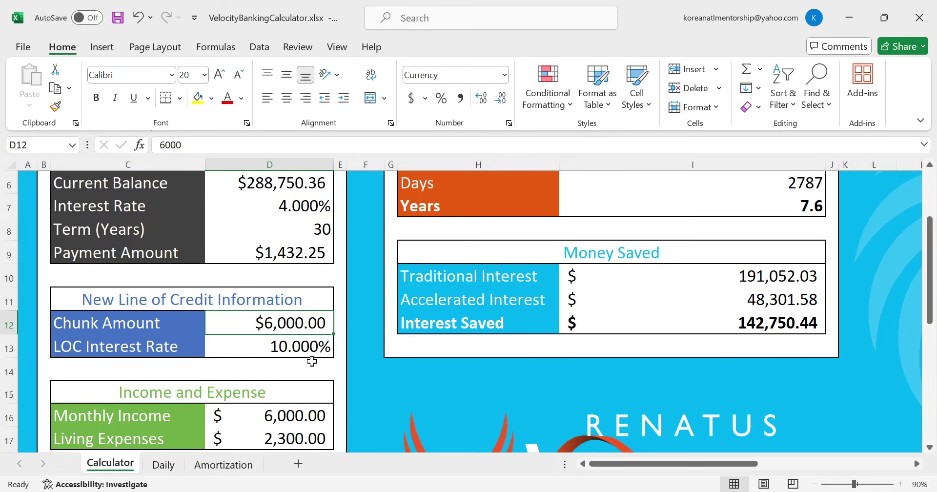
pyautogui.scroll(1, 309, 344)
pyautogui.click(262, 254)
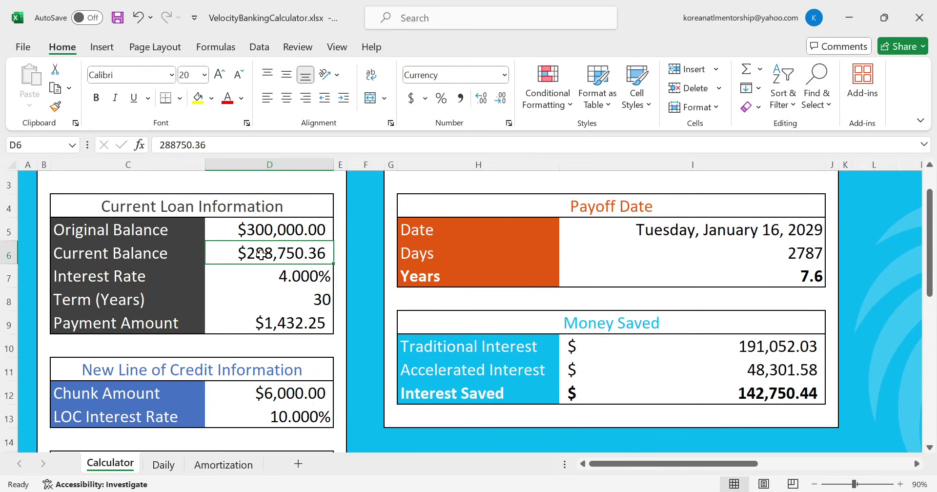
pyautogui.click(276, 394)
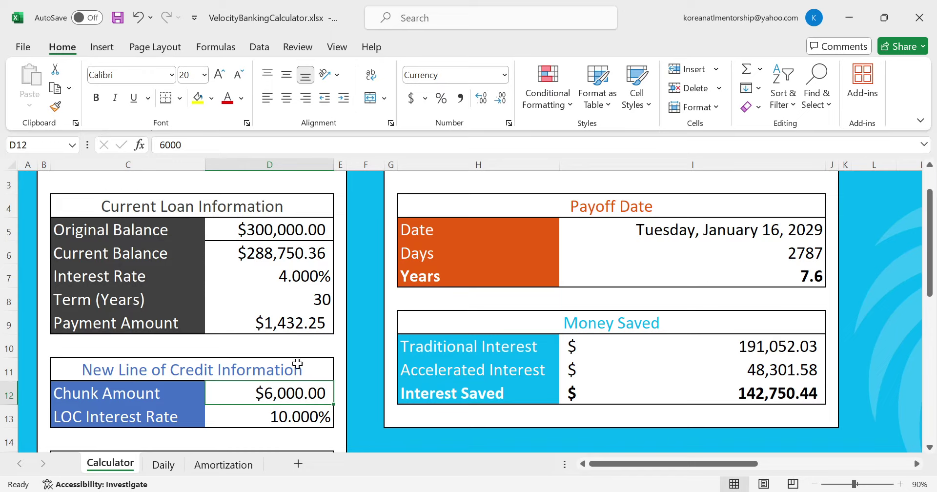
pyautogui.write('288')
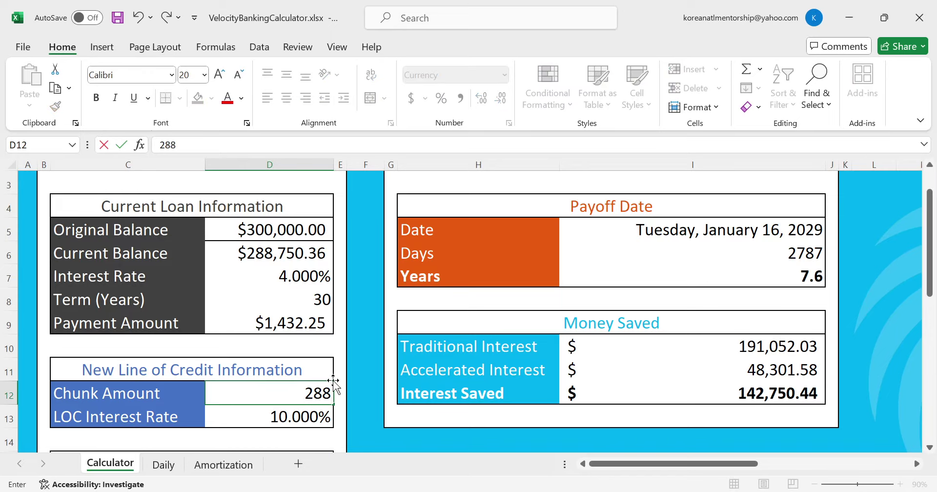
pyautogui.write('750.36')
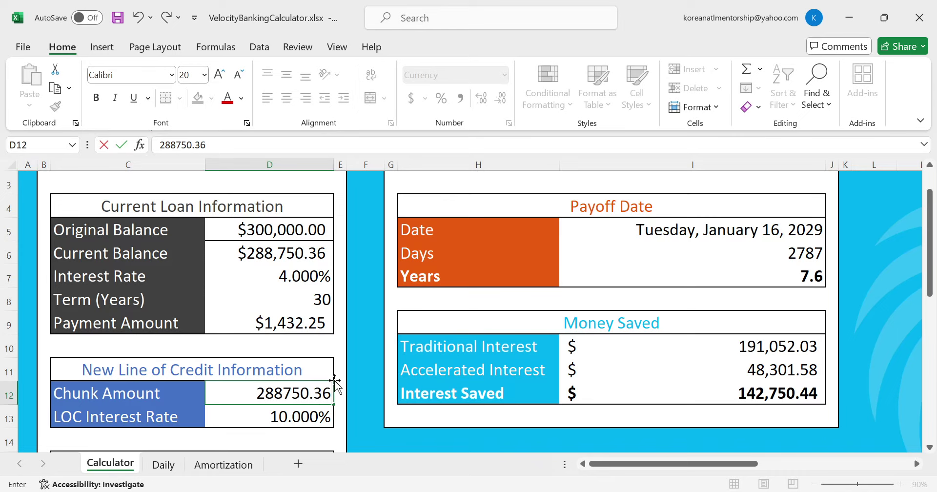
pyautogui.hotkey('ctrl', 'Return')
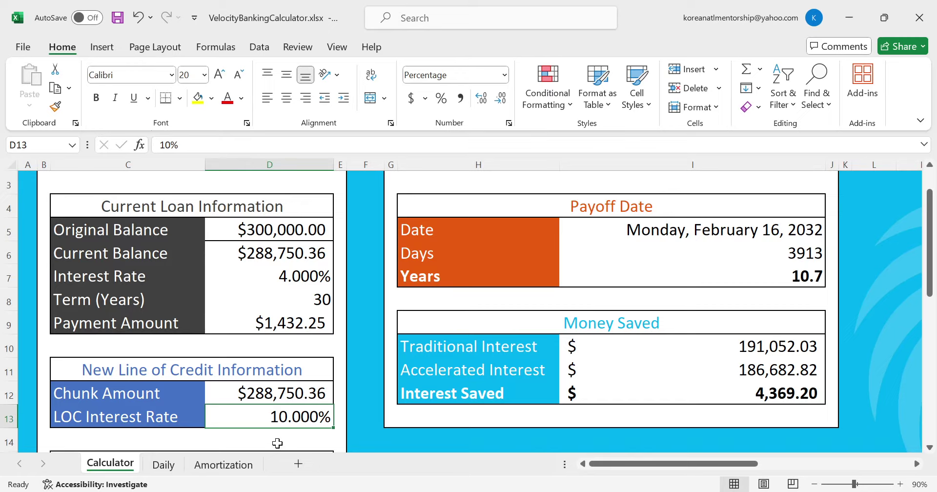
# Set the Chunk Amount in D12 of the Calculator sheet back to 6000
pyautogui.write('600')
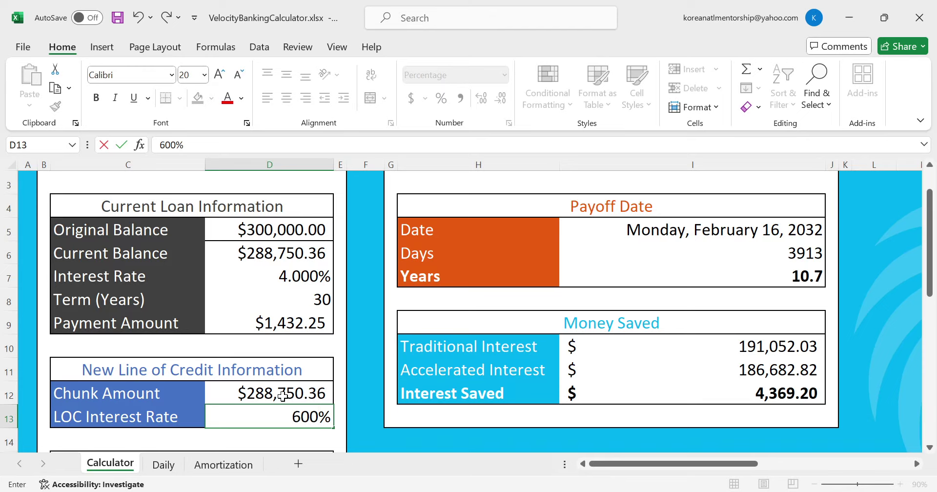
pyautogui.press('Escape')
pyautogui.click(282, 396)
pyautogui.write('6000')
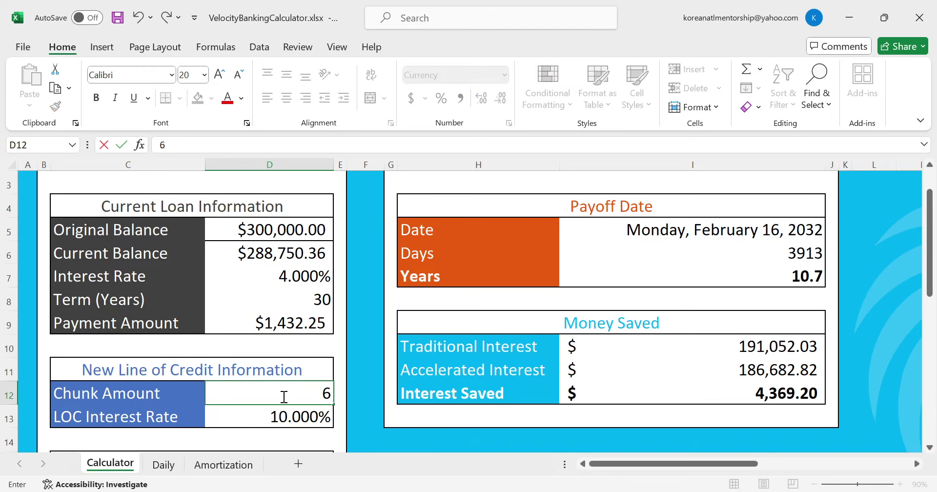
pyautogui.press('Return')
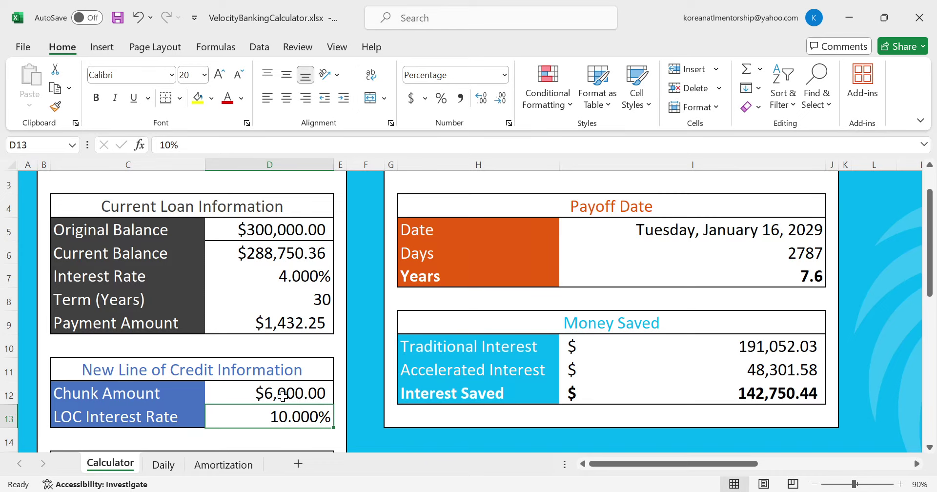
# Try a LOC Interest Rate of 30% in D13 to compare the payoff results, and restore it to 10%
pyautogui.write('30')
pyautogui.press('Return')
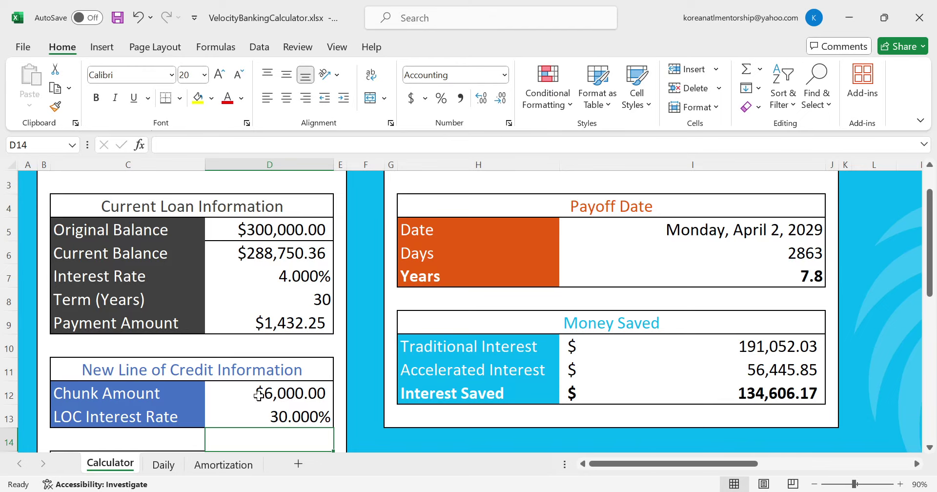
pyautogui.click(265, 417)
pyautogui.write('10%')
pyautogui.press('Return')
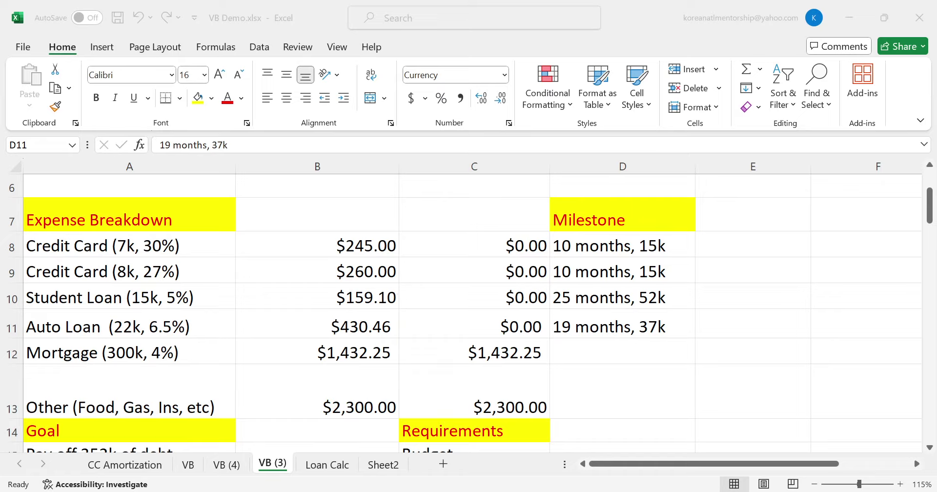
# In the VB (3) sheet of VB Demo.xlsx, calculate the mortgage milestone in months in D12 with =7.6*12+19
pyautogui.click(610, 351)
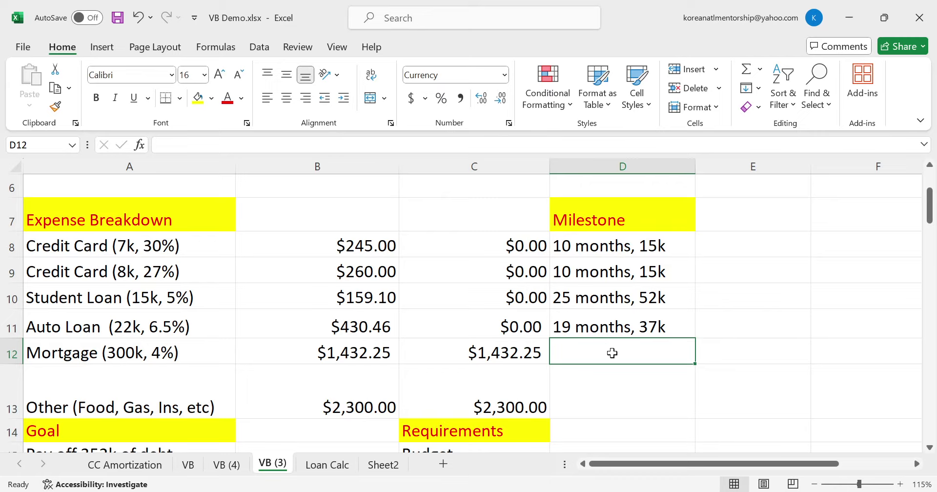
pyautogui.write('=7.6')
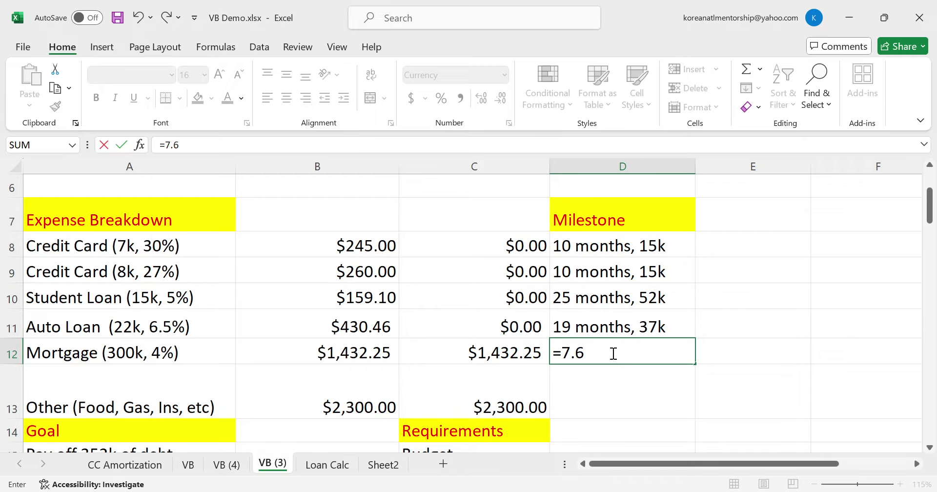
pyautogui.write('*12+19')
pyautogui.press('Return')
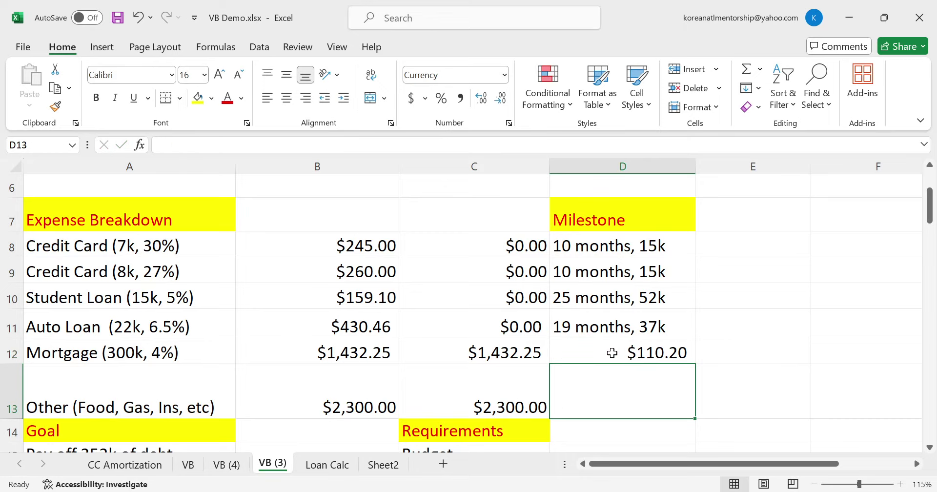
# Convert the mortgage milestone in D12 to years by changing the formula to =(7.6*12+19)/12
pyautogui.click(612, 352)
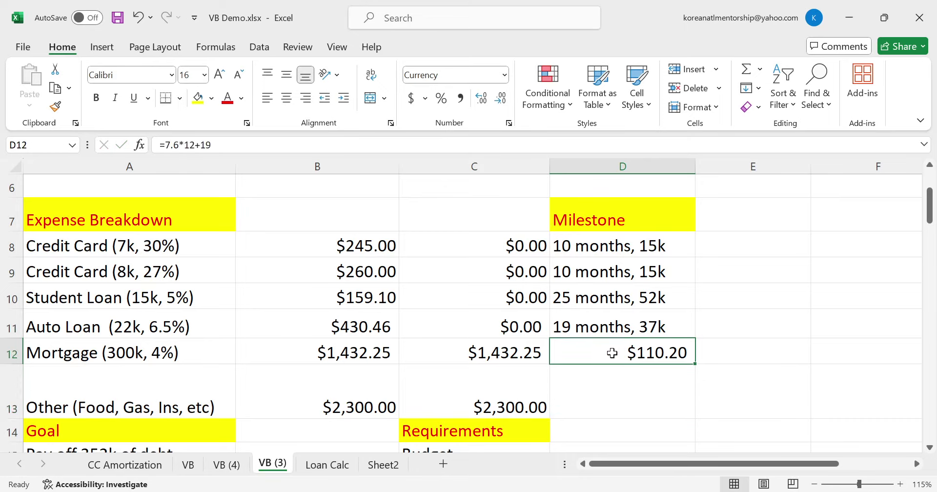
pyautogui.click(220, 148)
pyautogui.write(')')
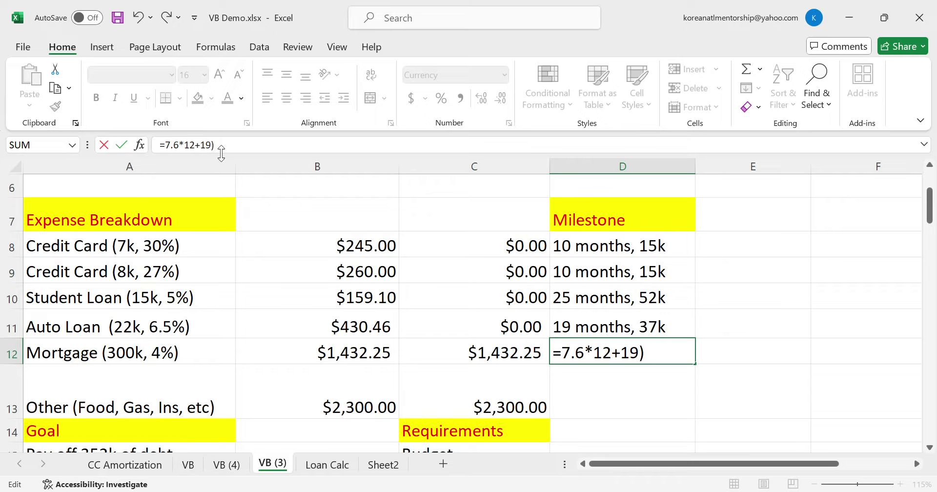
pyautogui.write('(')
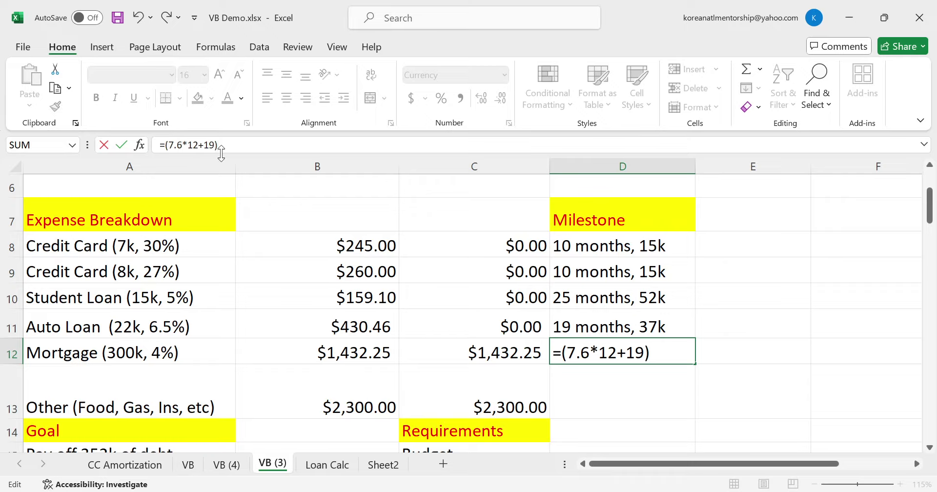
pyautogui.write('/12')
pyautogui.press('Return')
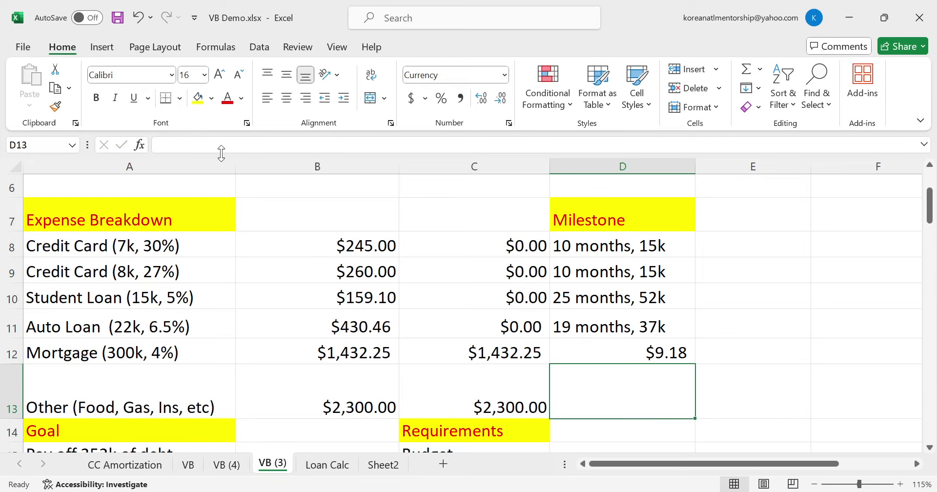
# Replace the formula in D12 with the milestone text "9.18 years, 352k debt free!"
pyautogui.press('Up')
pyautogui.write('9.1')
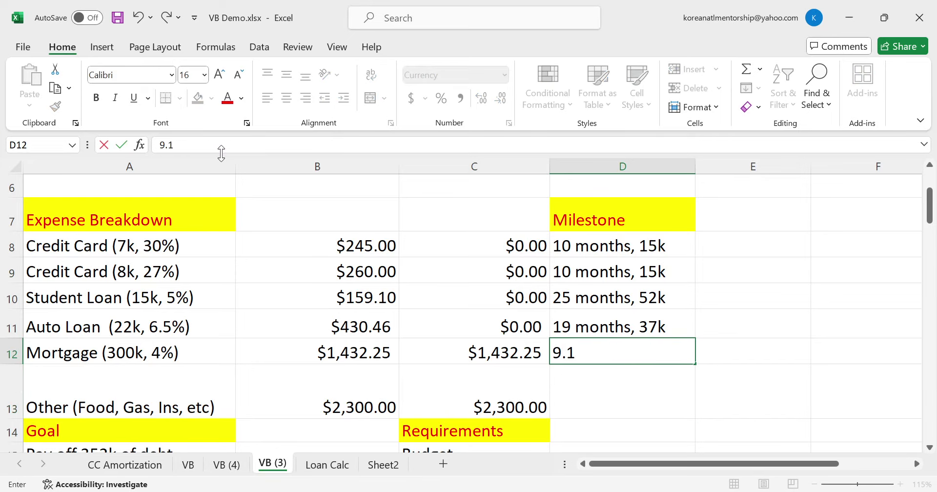
pyautogui.write('8 years,')
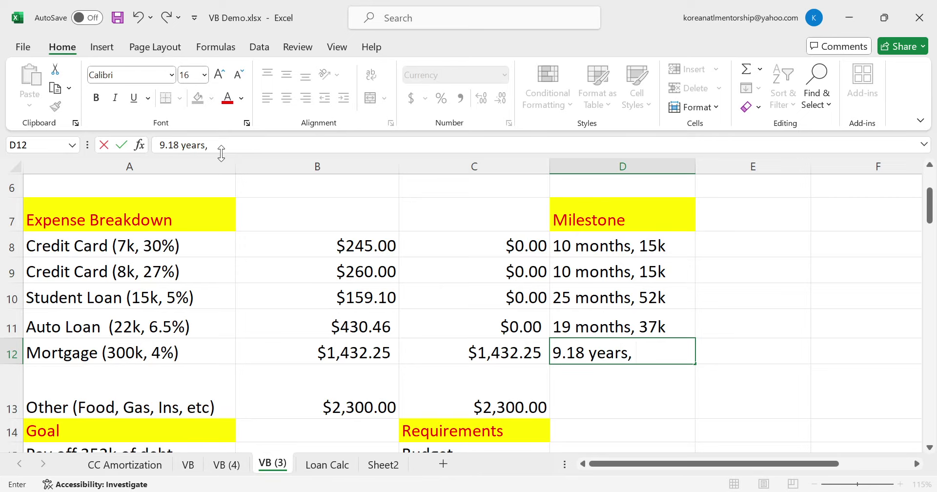
pyautogui.scroll(-1, 145, 276)
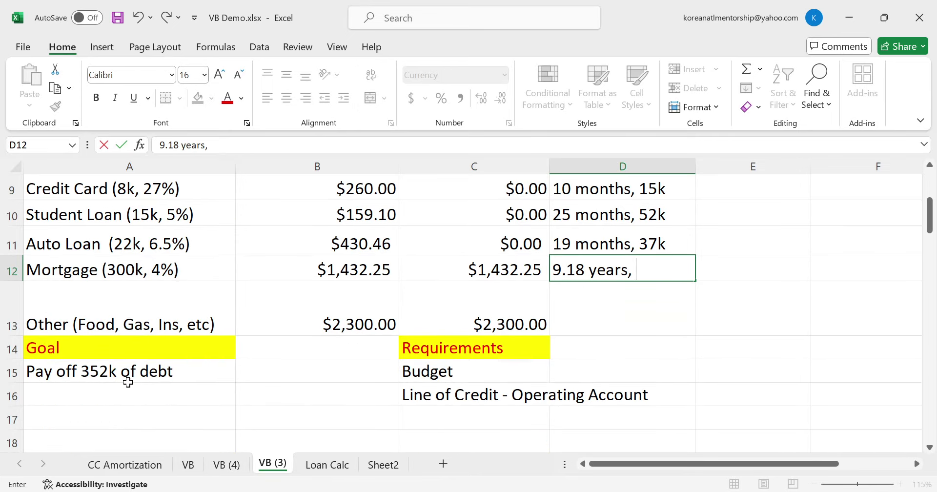
pyautogui.scroll(1, 129, 380)
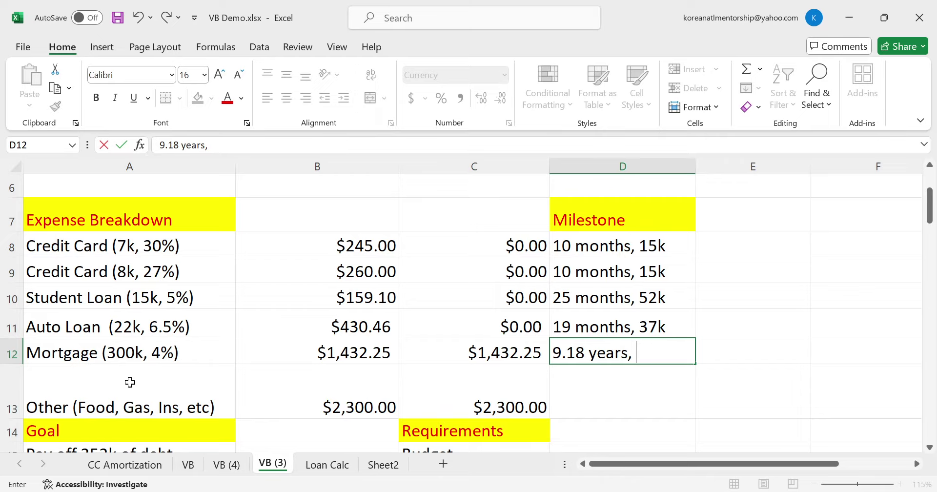
pyautogui.write('352k debt free!')
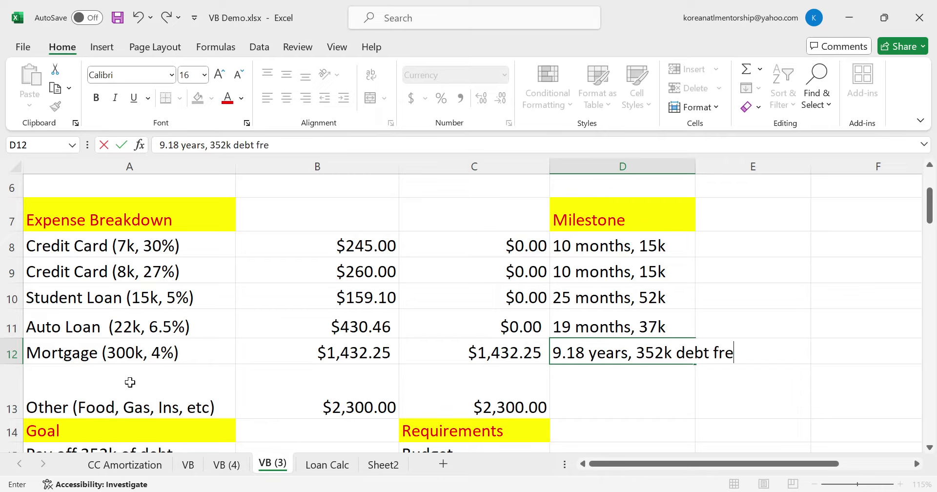
pyautogui.press('Return')
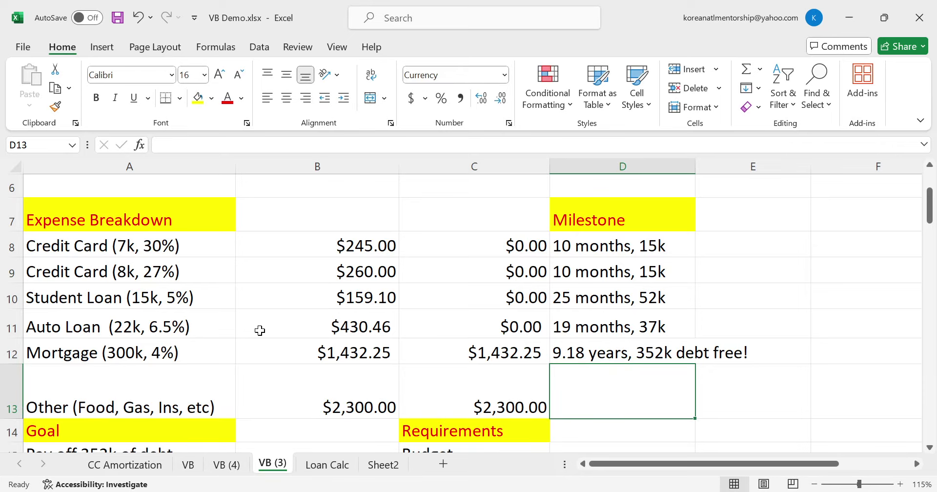
pyautogui.click(136, 352)
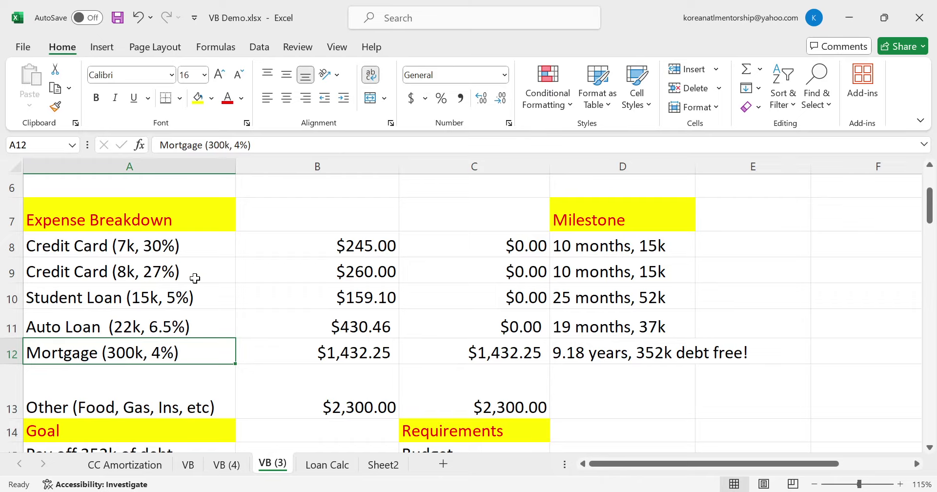
pyautogui.click(282, 355)
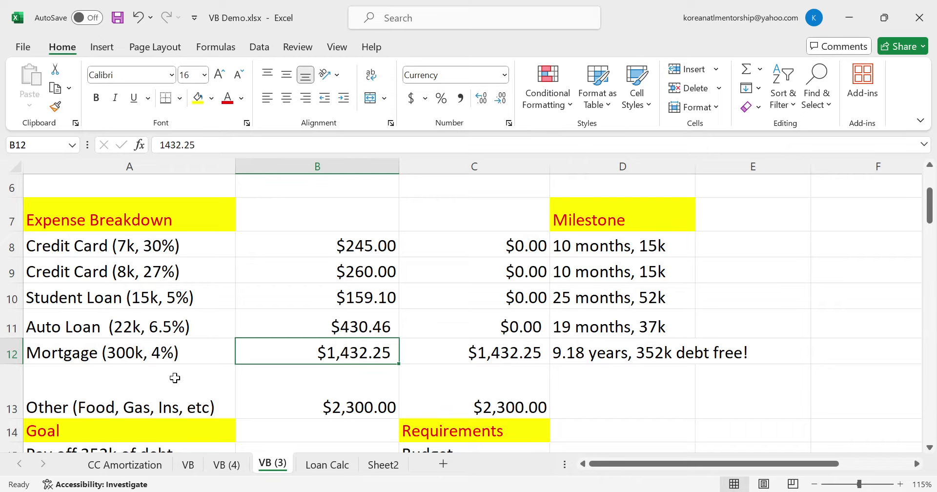
pyautogui.click(161, 355)
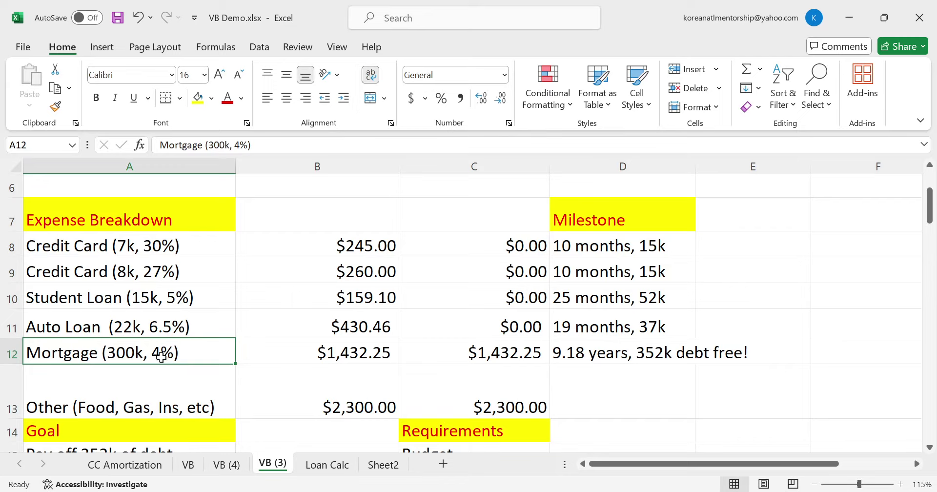
pyautogui.click(509, 352)
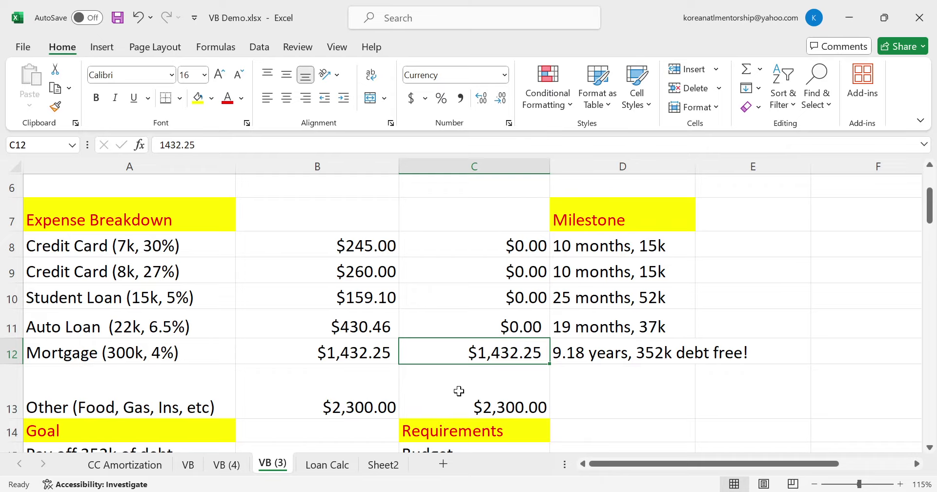
pyautogui.click(585, 352)
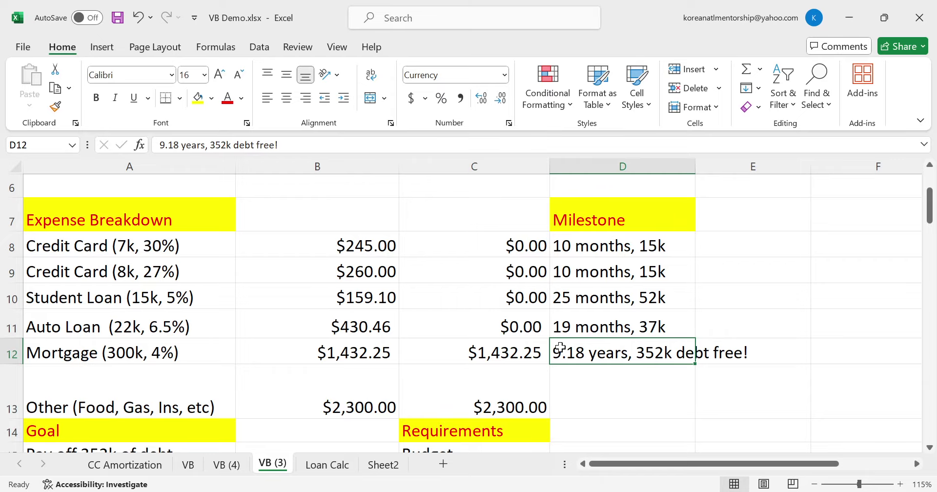
# Set the mortgage payment in the Velocity Banking column, C12, to 0
pyautogui.click(526, 353)
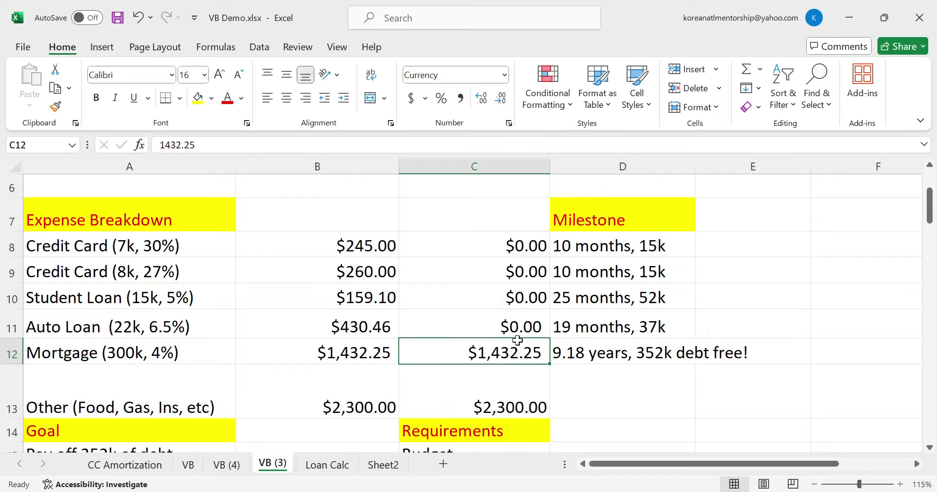
pyautogui.write('0')
pyautogui.press('Return')
# Review the Average American and Velocity Banking budgets, the expense breakdown and the debt payoff milestones
pyautogui.scroll(2, 520, 339)
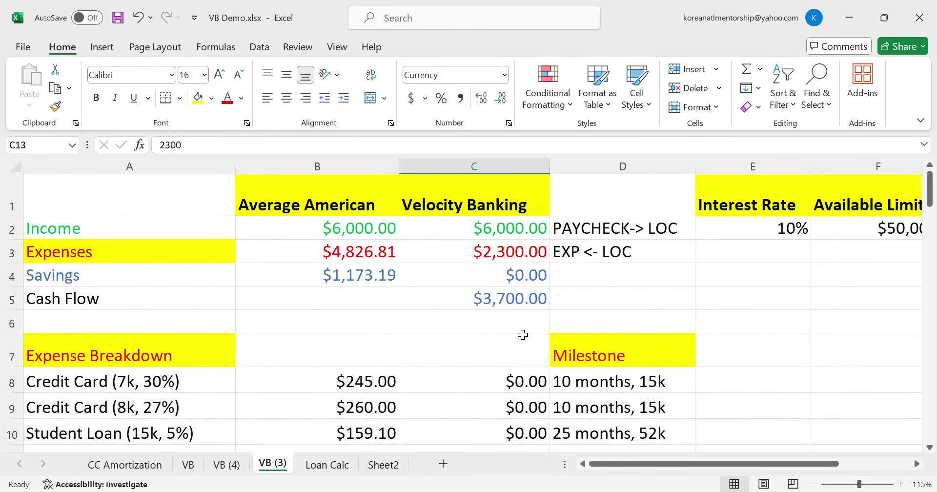
pyautogui.scroll(-2, 523, 334)
pyautogui.scroll(2, 522, 334)
pyautogui.scroll(-1, 414, 364)
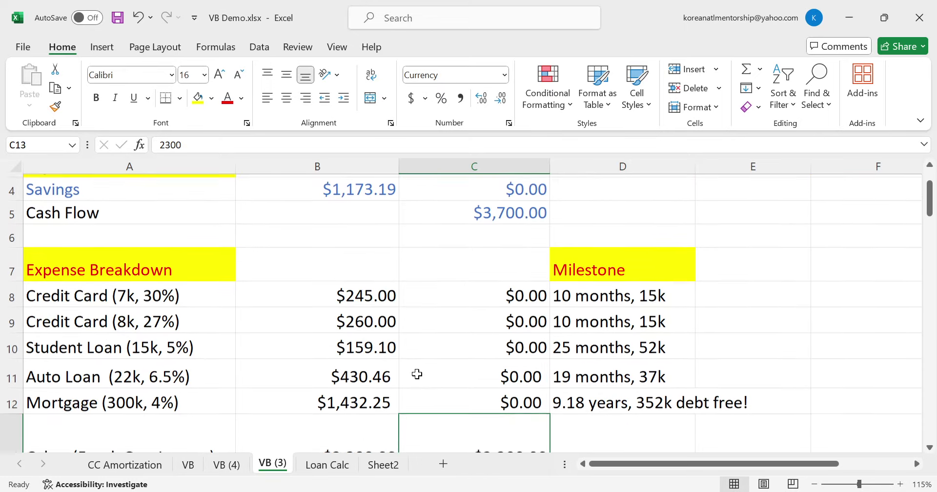
pyautogui.scroll(-2, 416, 374)
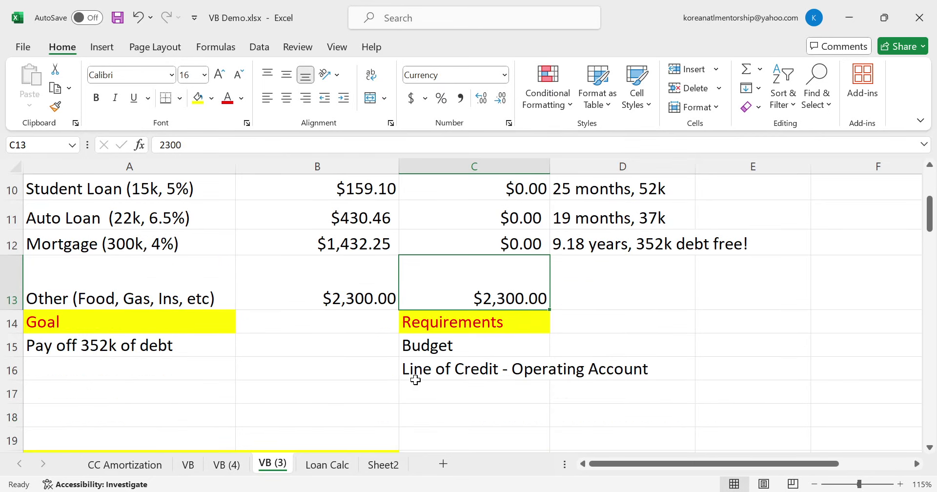
pyautogui.scroll(2, 416, 379)
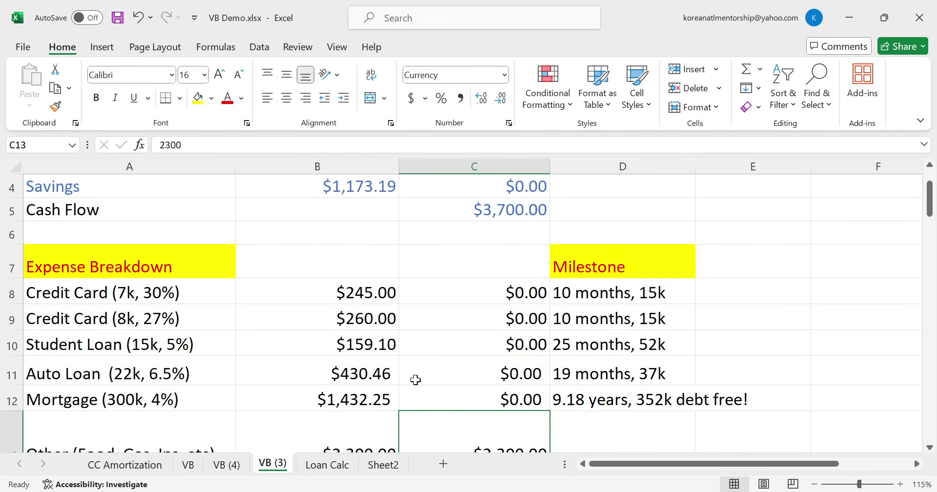
pyautogui.scroll(1, 415, 380)
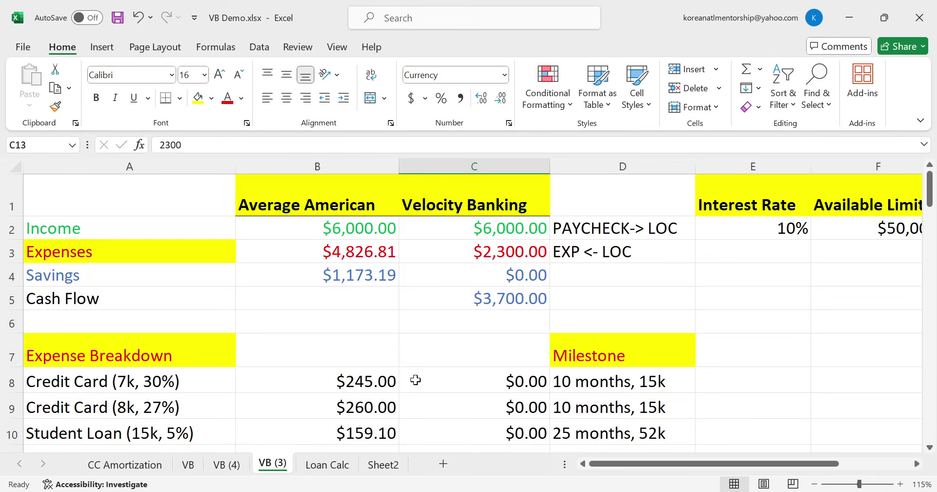
pyautogui.scroll(-1, 415, 380)
pyautogui.click(592, 402)
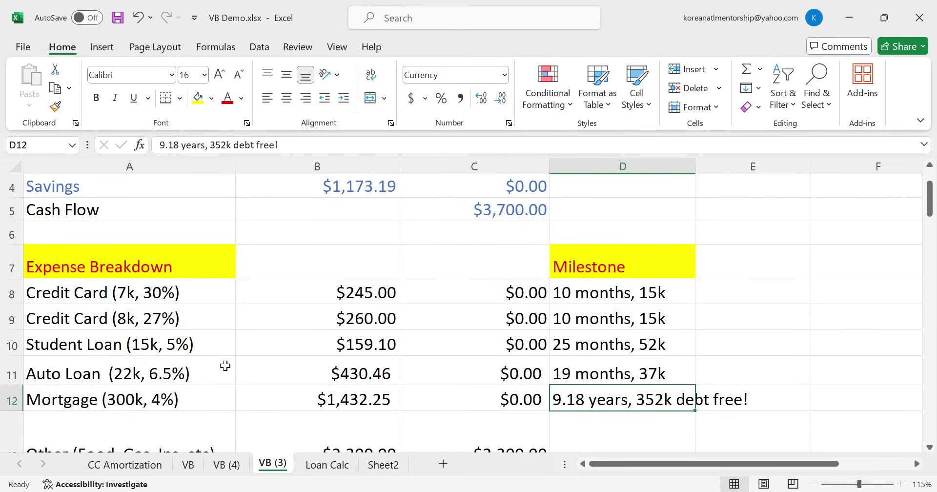
pyautogui.click(125, 394)
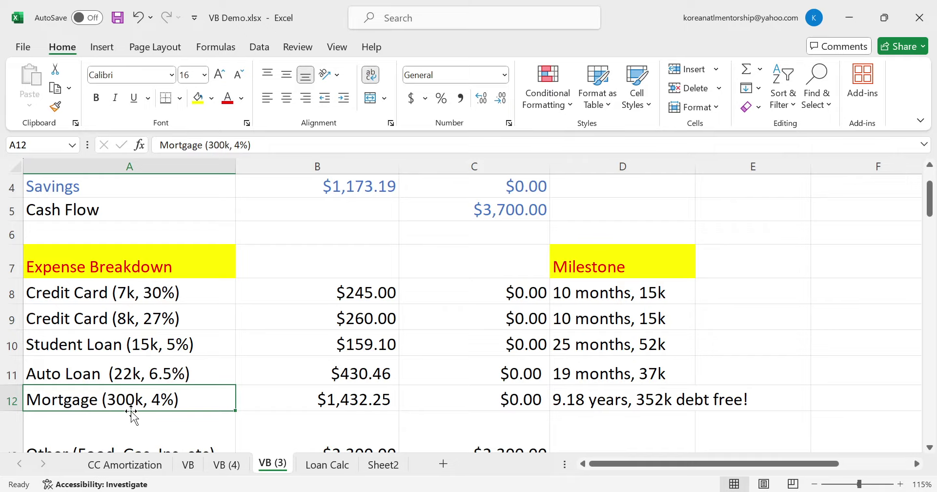
# Select the listed debts in A8:A12, from the first credit card through the mortgage
pyautogui.click(114, 295)
pyautogui.hotkey('shift', 'Down')
pyautogui.hotkey('shift', 'Down')
pyautogui.hotkey('shift', 'Down')
pyautogui.hotkey('shift', 'Down')
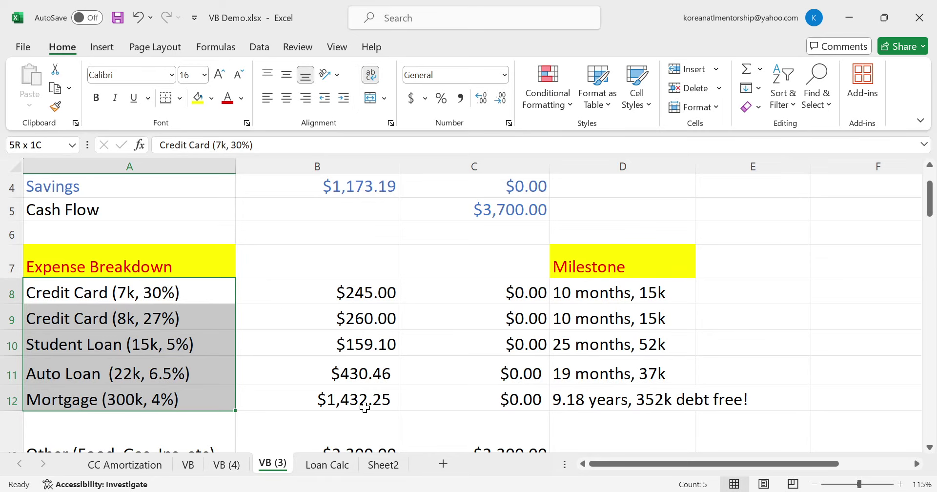
# Show Sheet2 and select the picture with the corresponding annual percentage rate and amount table
pyautogui.click(386, 472)
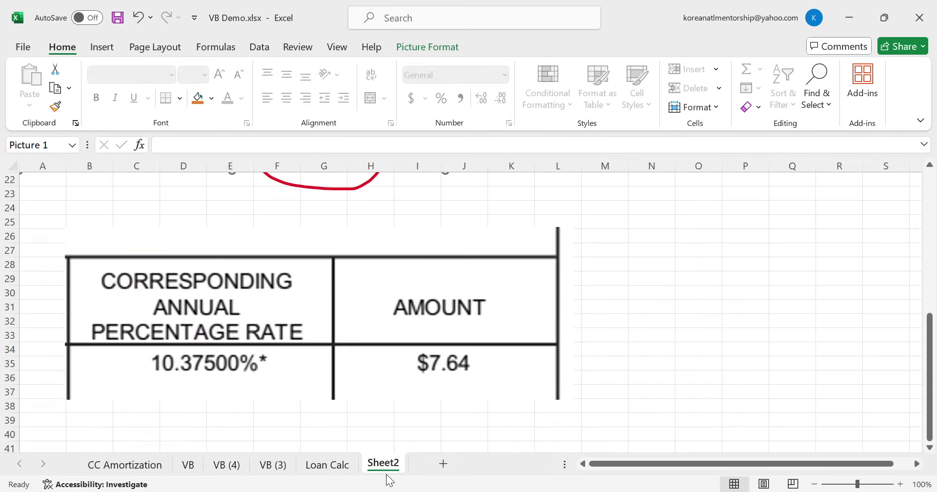
pyautogui.click(169, 333)
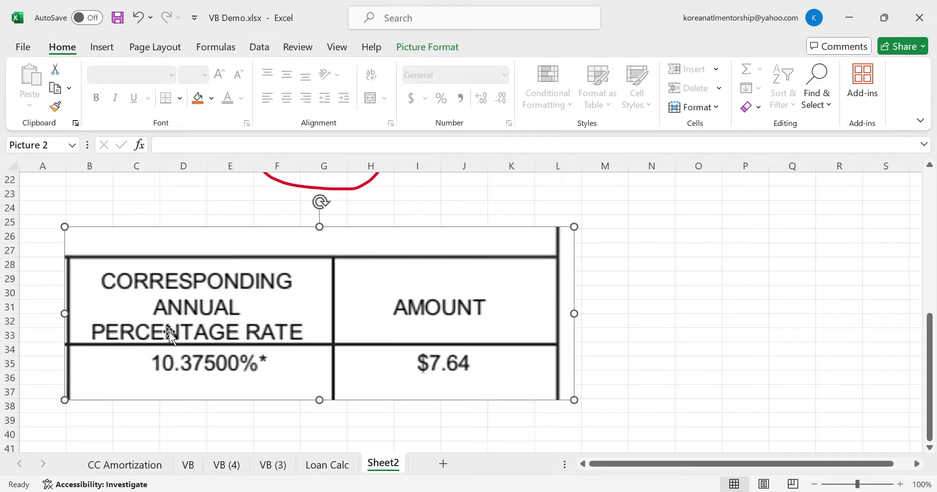